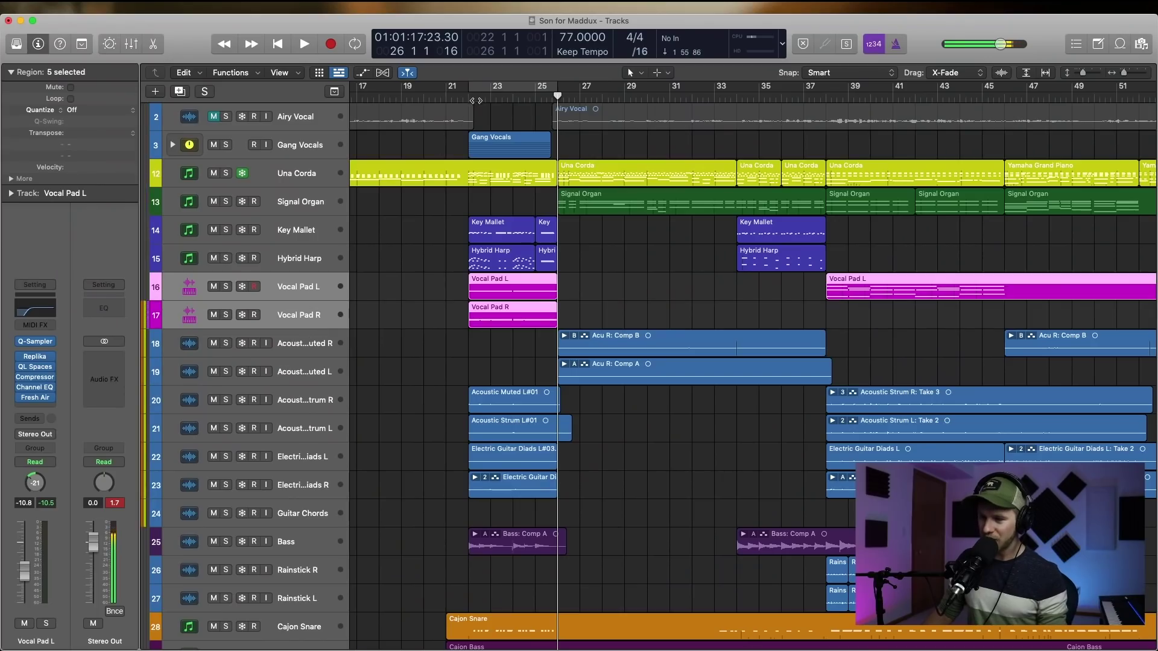
Play the full arrangement from bar 22 with the vocal pads included
{"action": "left_click", "coordinate": [473, 100]}
{"action": "left_click", "coordinate": [457, 281]}
{"action": "key", "text": "space"}
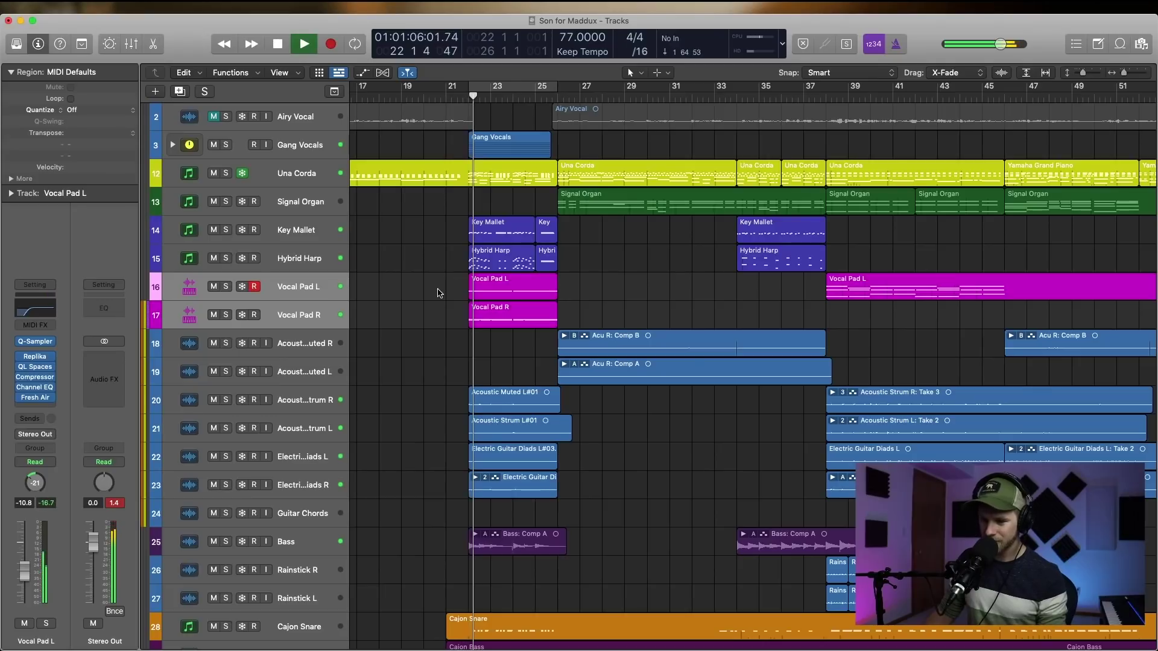
{"action": "scroll", "coordinate": [438, 292], "scroll_direction": "up", "scroll_amount": 5}
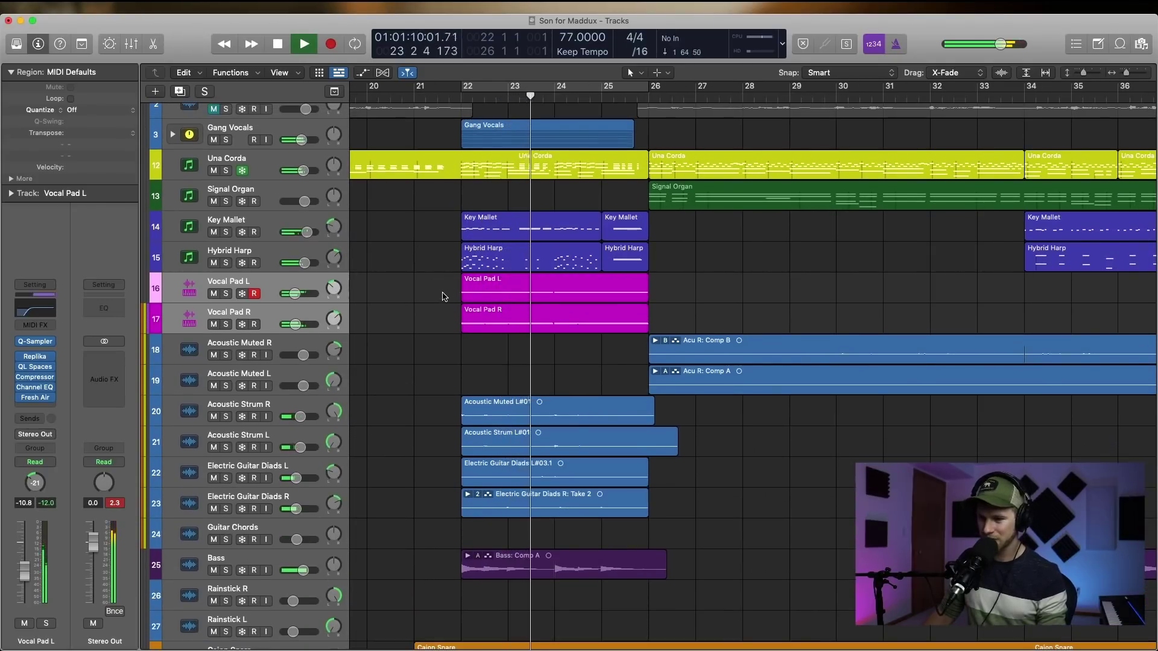
{"action": "key", "text": "space"}
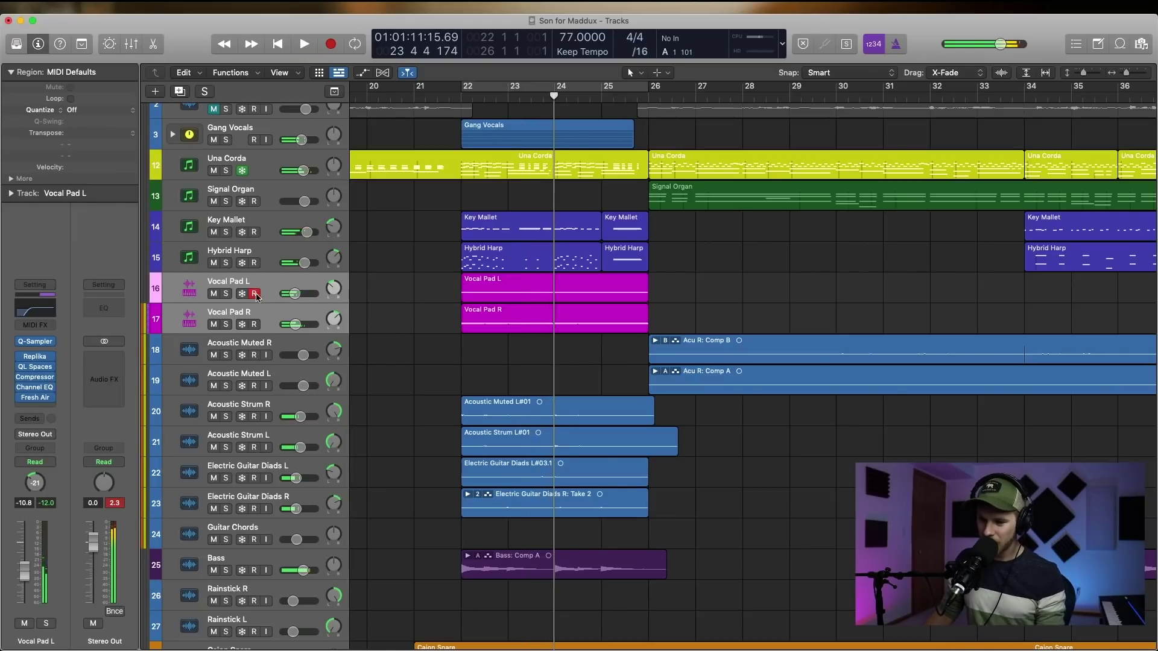
Solo the Vocal Pad L and Vocal Pad R tracks and play them from bar 22
{"action": "key", "text": "s"}
{"action": "key", "text": "shift+Return"}
{"action": "key", "text": "space"}
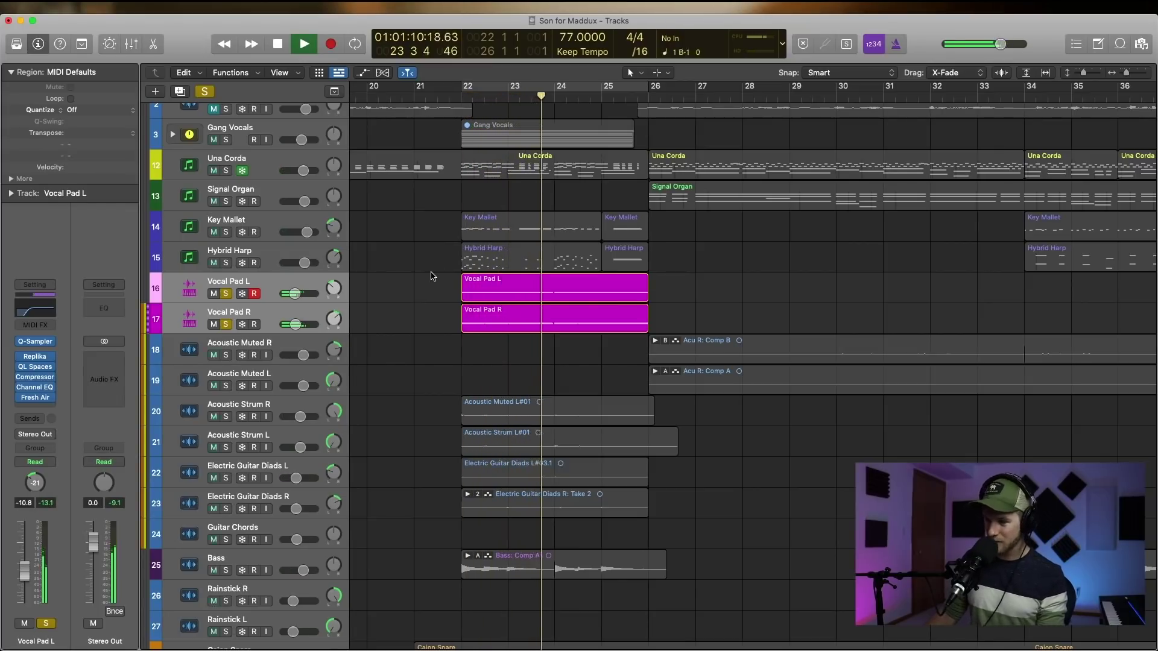
{"action": "key", "text": "space"}
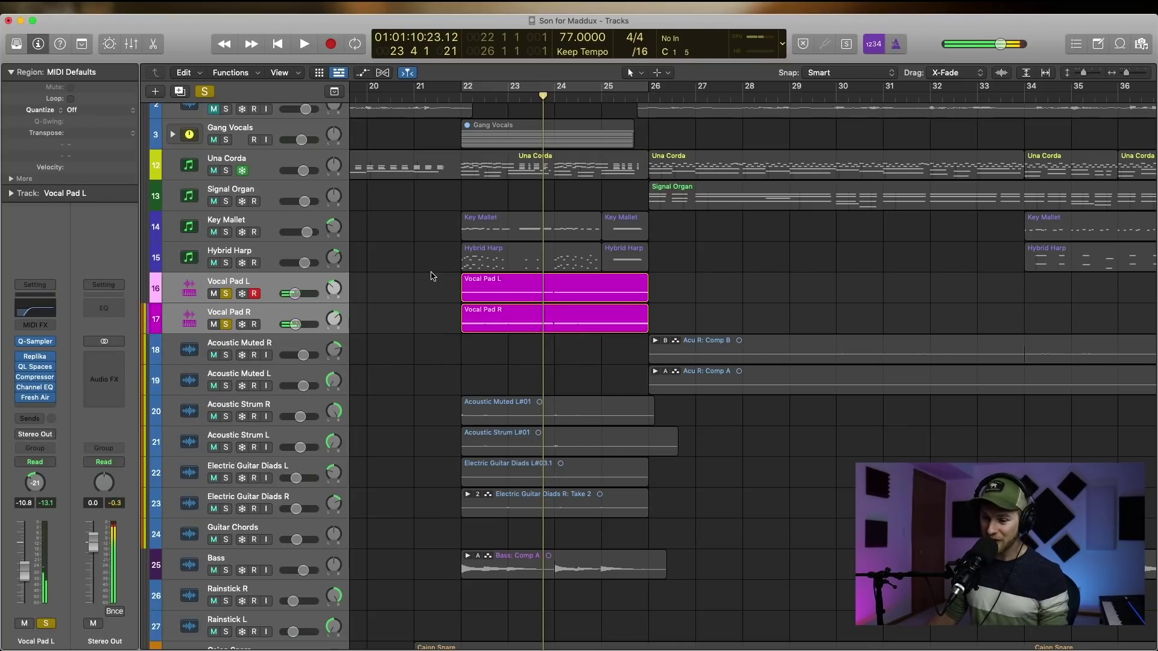
Turn off solo on both Vocal Pad tracks and keep only the Vocal Pad L track selected
{"action": "left_click", "coordinate": [294, 284]}
{"action": "left_click", "coordinate": [225, 324]}
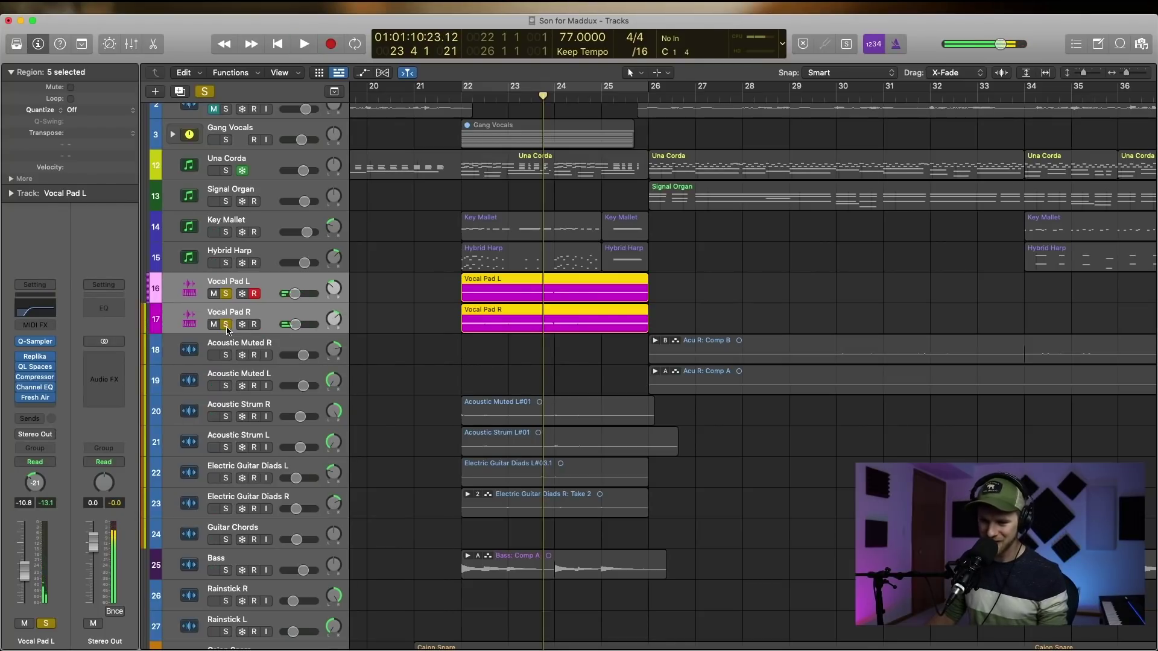
{"action": "left_click", "coordinate": [449, 272]}
{"action": "left_click", "coordinate": [465, 298]}
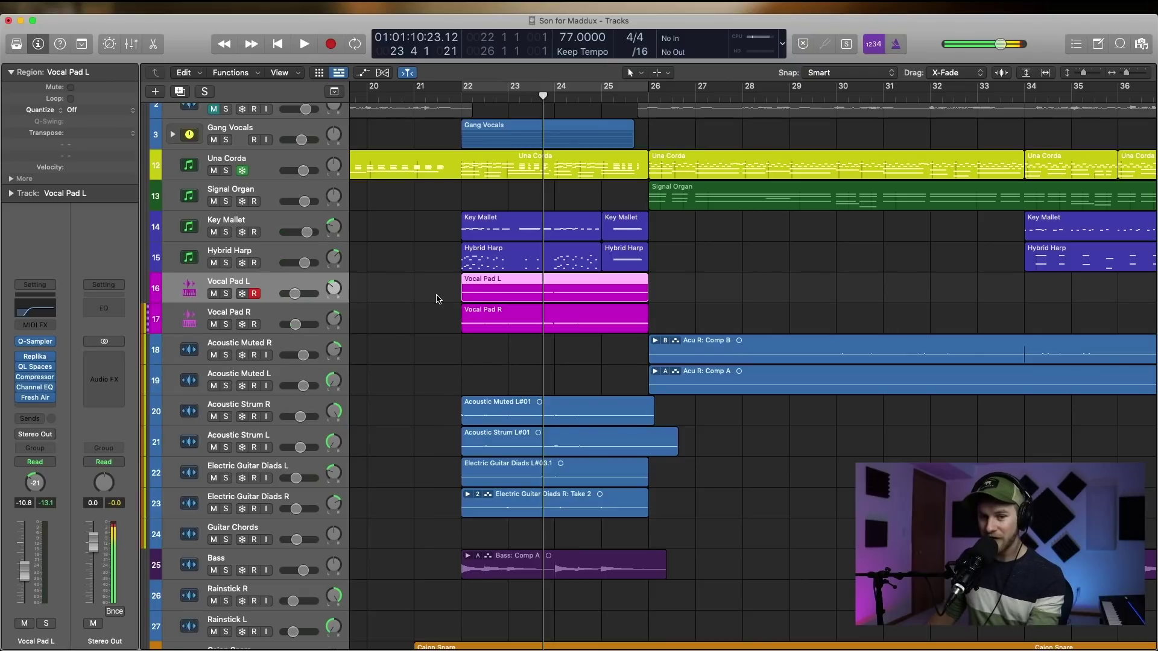
{"action": "left_click", "coordinate": [438, 299]}
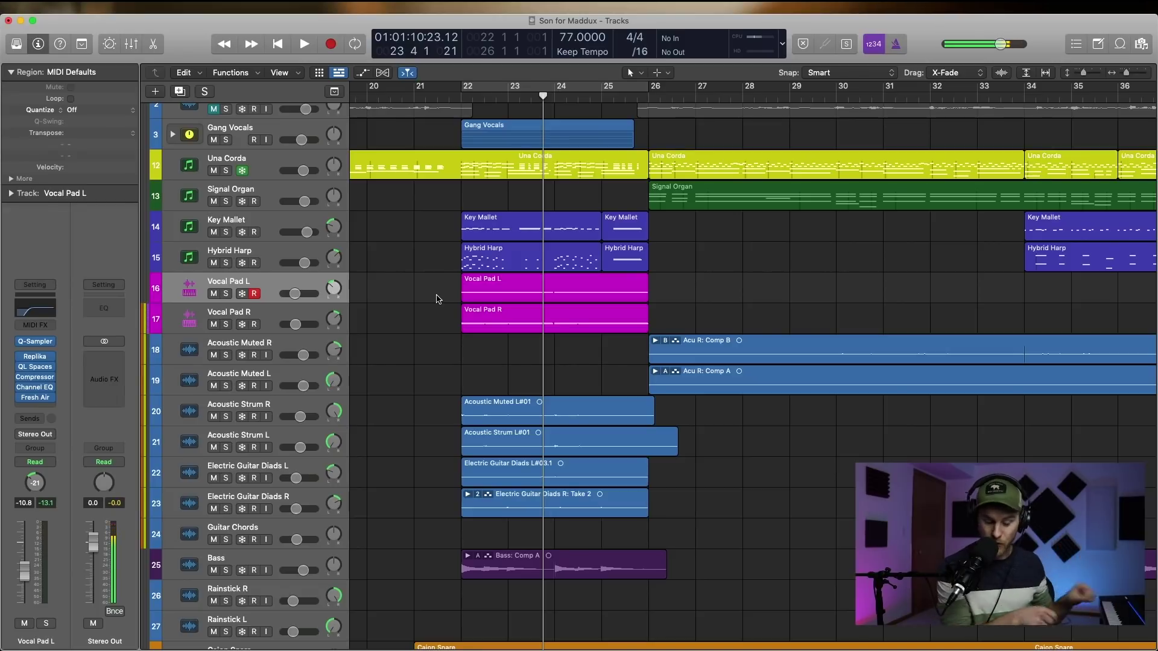
Create one new audio track below Vocal Pad L and name it Vocal Sample
{"action": "key", "text": "alt+super+n"}
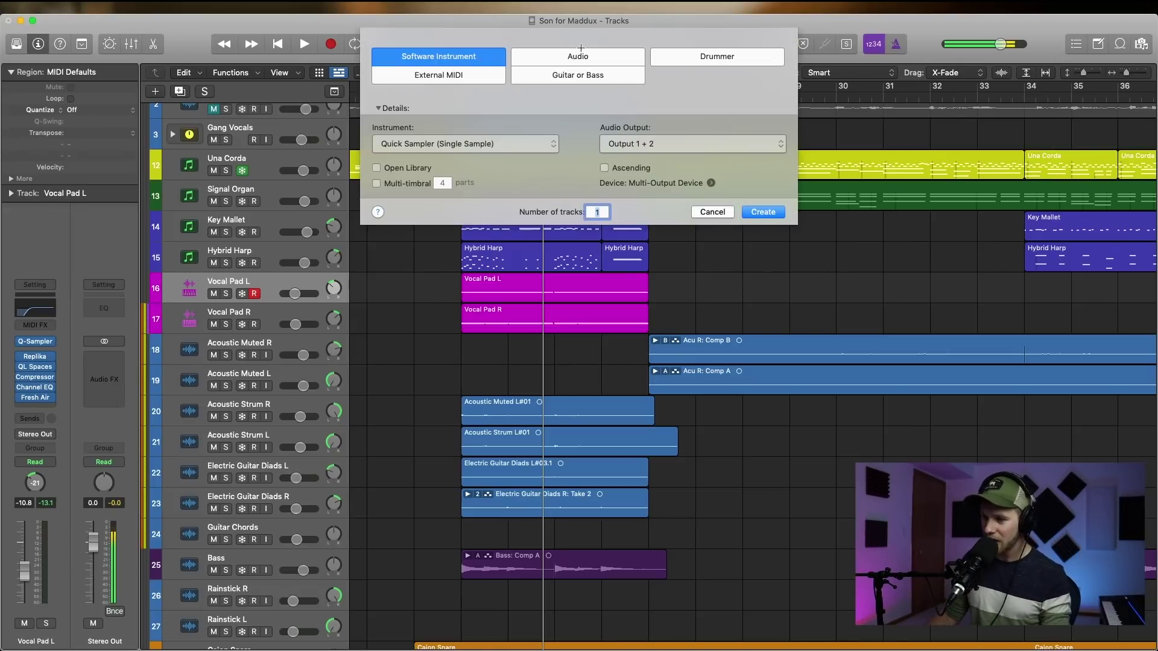
{"action": "left_click", "coordinate": [580, 56]}
{"action": "left_click", "coordinate": [759, 242]}
{"action": "double_click", "coordinate": [261, 314]}
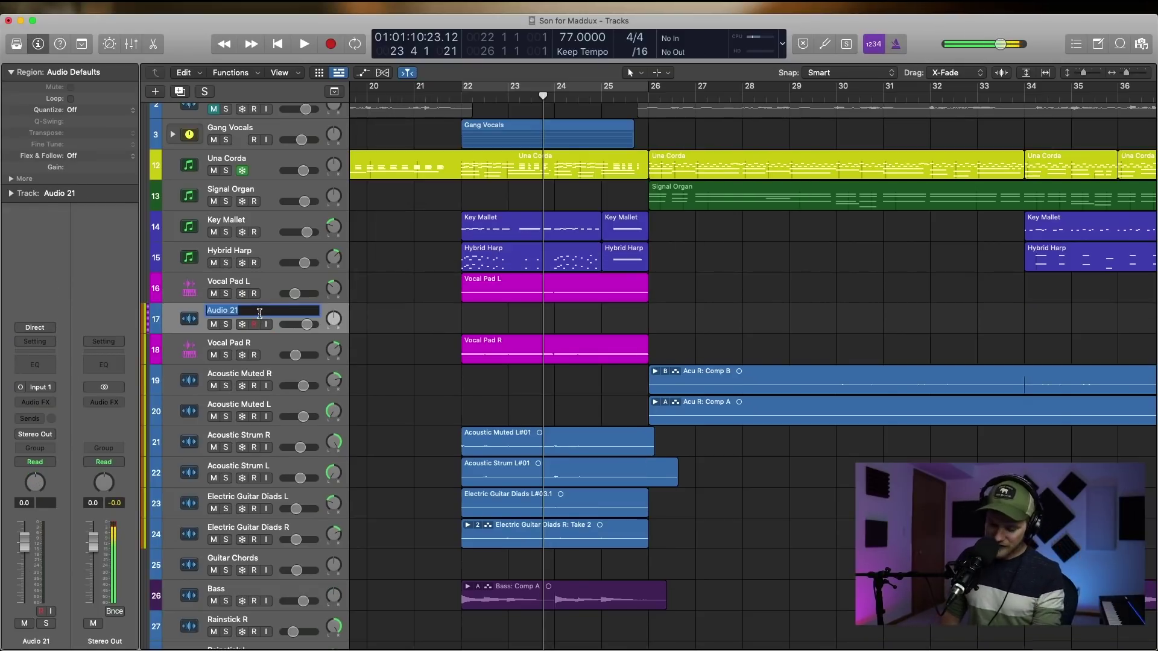
{"action": "type", "text": "Vocal Sample"}
{"action": "key", "text": "Return"}
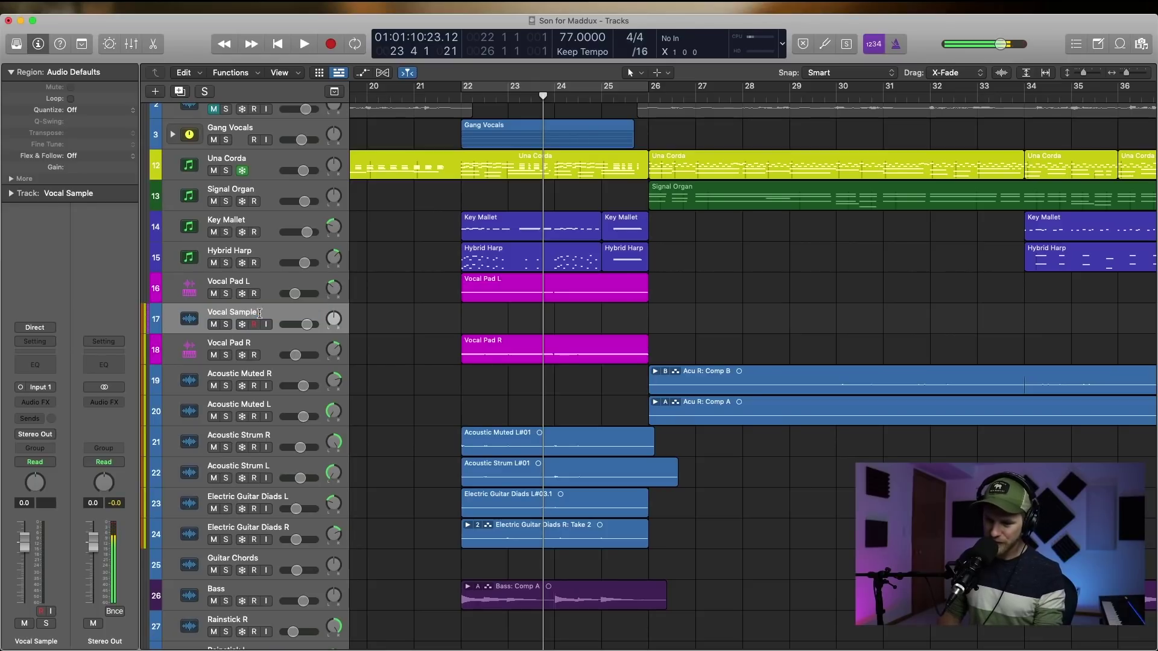
Solo the Vocal Sample track and place the playhead at bar 22
{"action": "key", "text": "s"}
{"action": "key", "text": "space"}
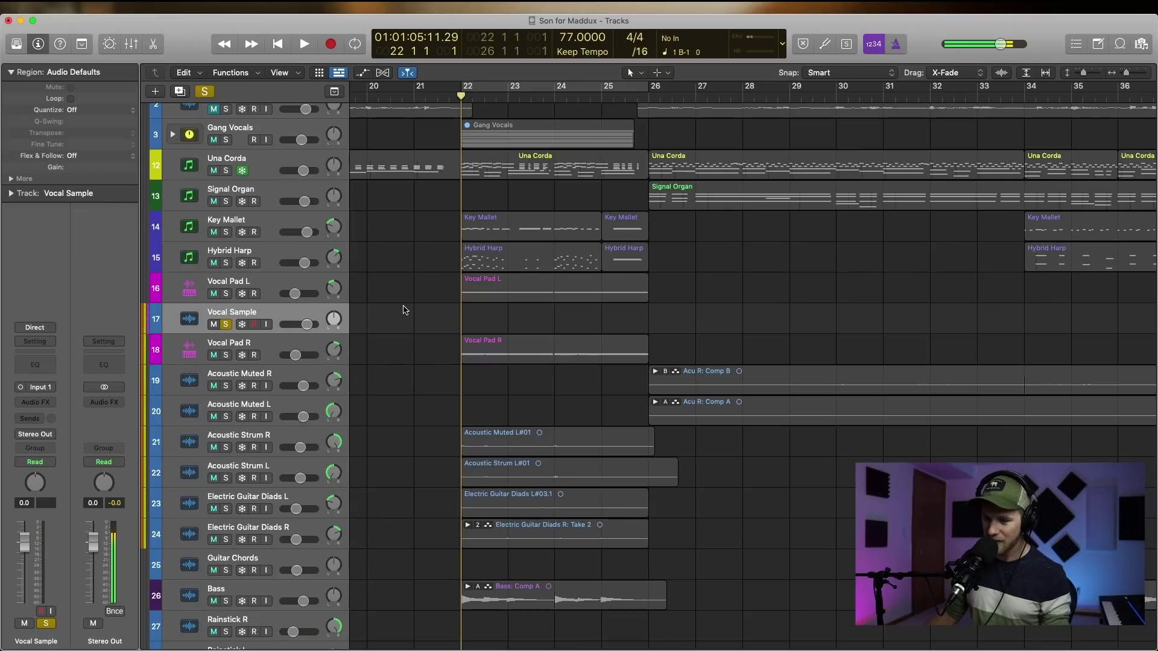
{"action": "key", "text": "super+Down"}
{"action": "key", "text": "super+Right"}
{"action": "key", "text": "super+Right"}
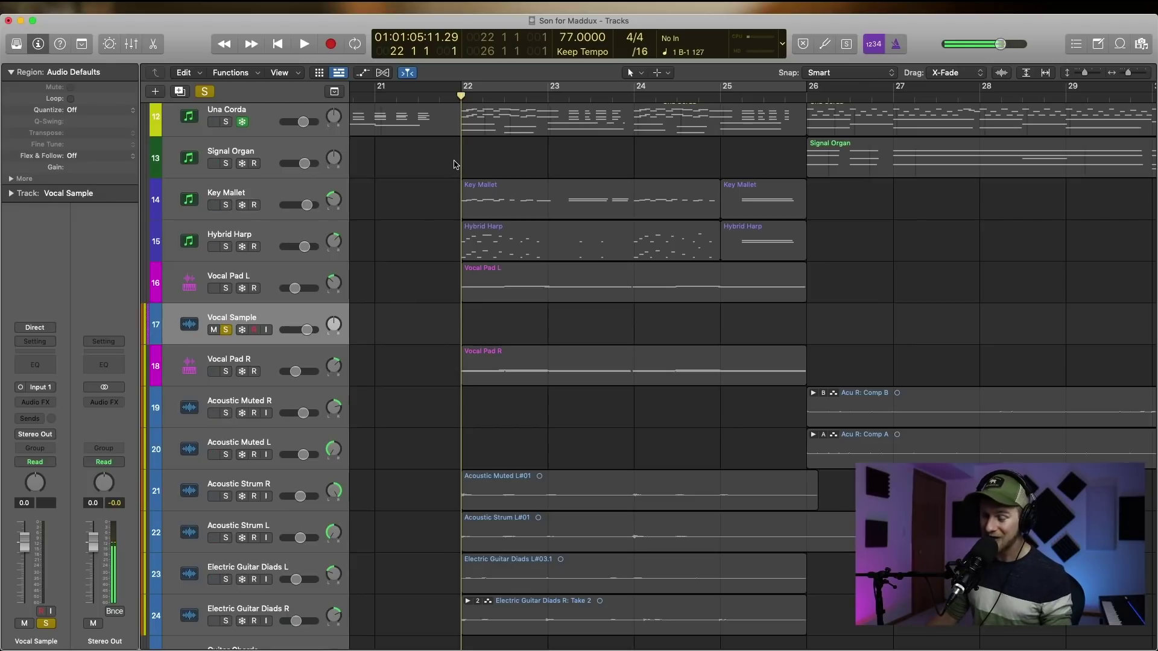
{"action": "scroll", "coordinate": [378, 143], "scroll_direction": "up", "scroll_amount": 5}
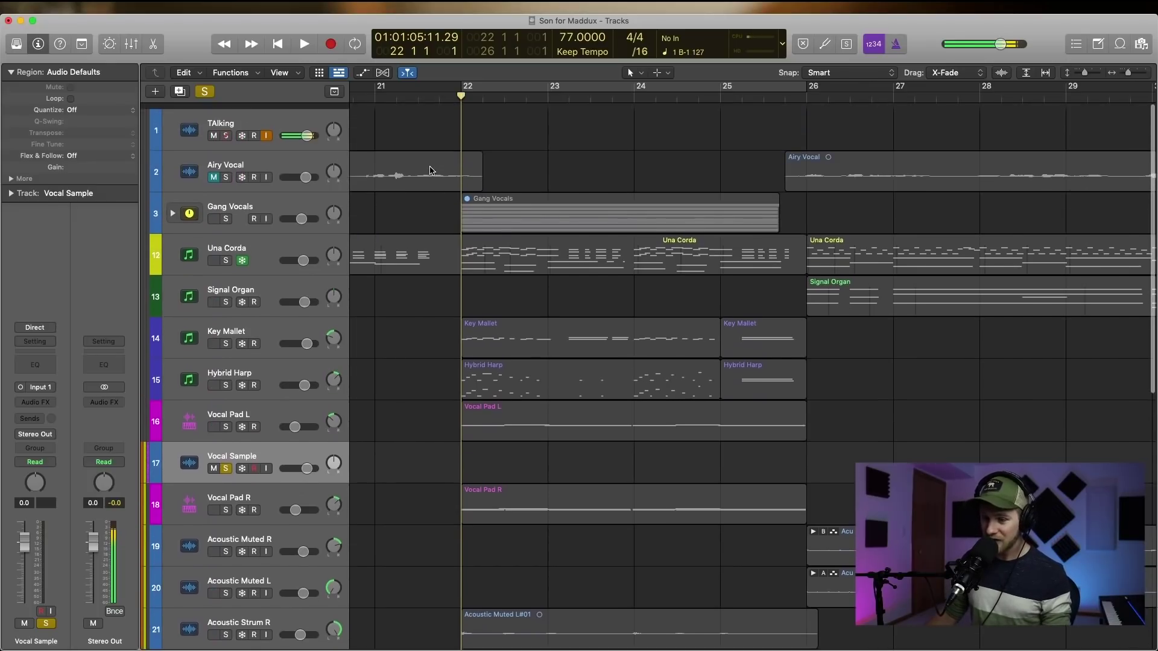
{"action": "scroll", "coordinate": [449, 288], "scroll_direction": "down", "scroll_amount": 2}
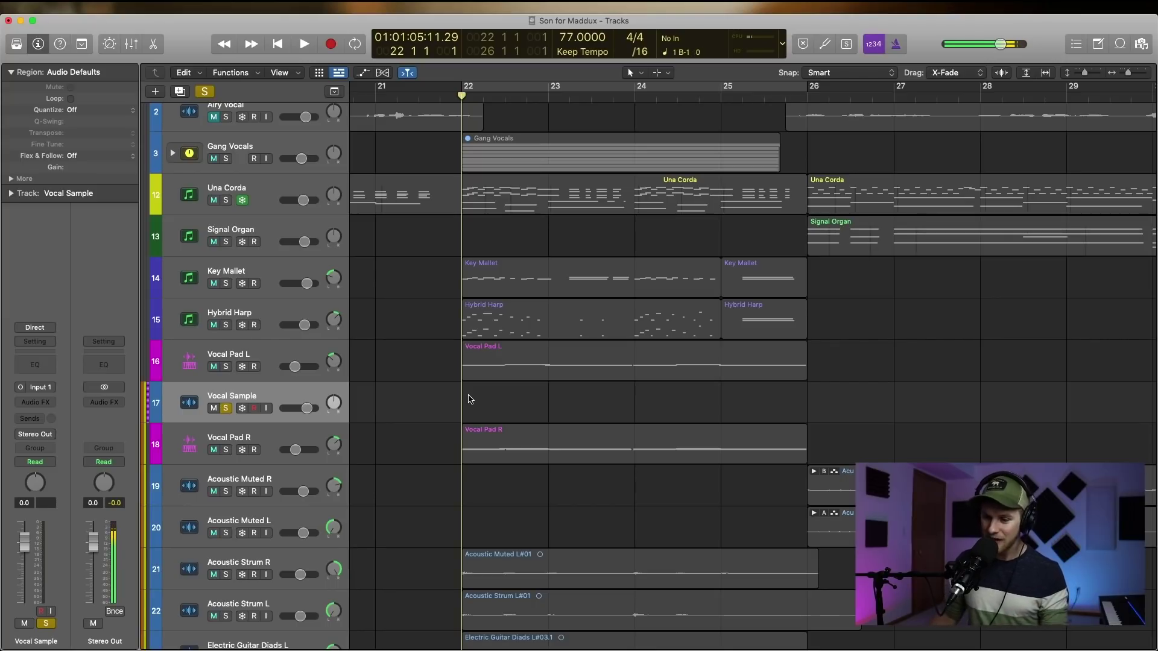
Turn off solo on Vocal Sample and mute the Vocal Pad L, Vocal Sample and Vocal Pad R tracks
{"action": "left_click", "coordinate": [225, 410]}
{"action": "key", "text": "Up"}
{"action": "left_click", "coordinate": [248, 433], "text": "shift"}
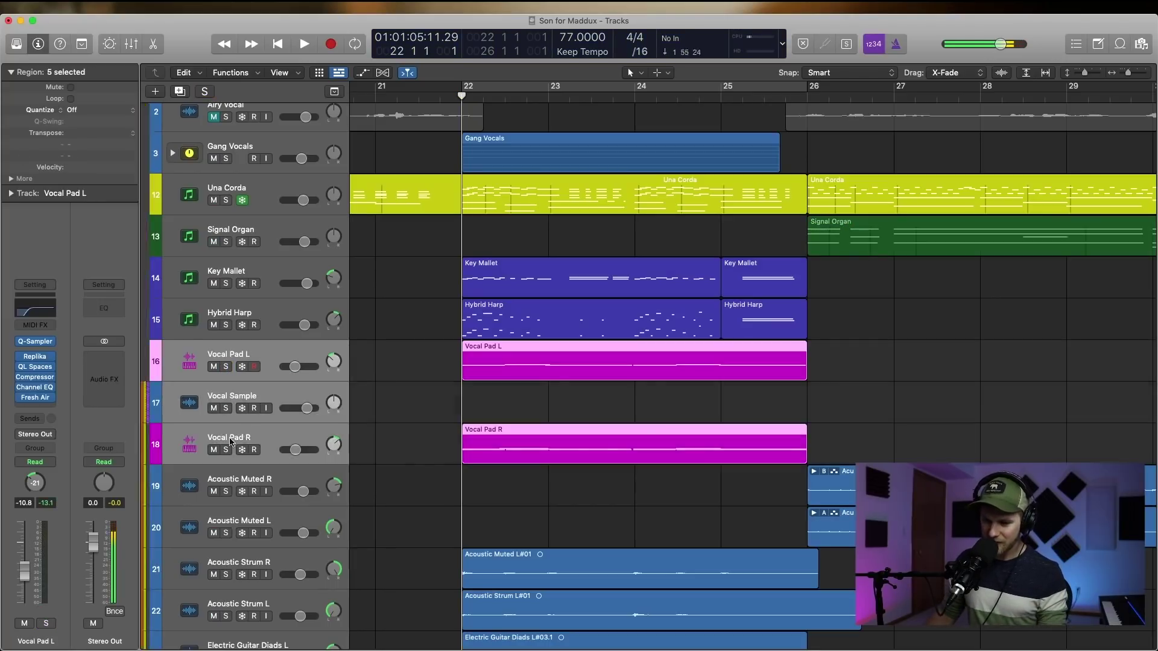
{"action": "left_click", "coordinate": [214, 450]}
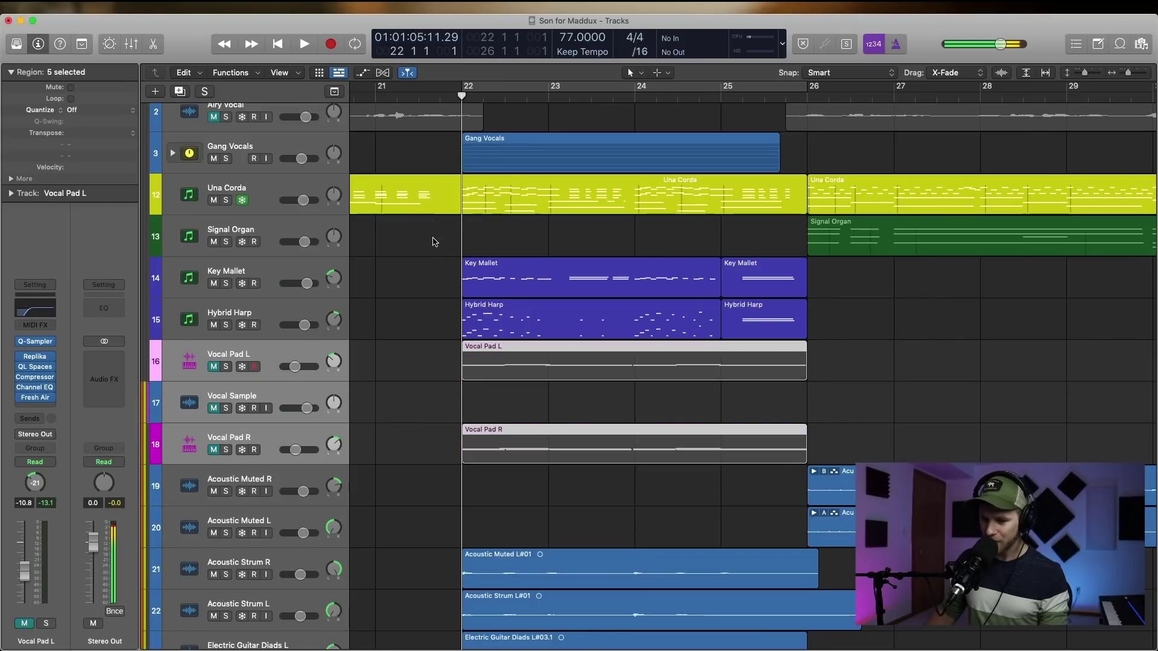
Play the arrangement from bar 22 with the vocal pads muted
{"action": "scroll", "coordinate": [433, 241], "scroll_direction": "down", "scroll_amount": 2}
{"action": "key", "text": "space"}
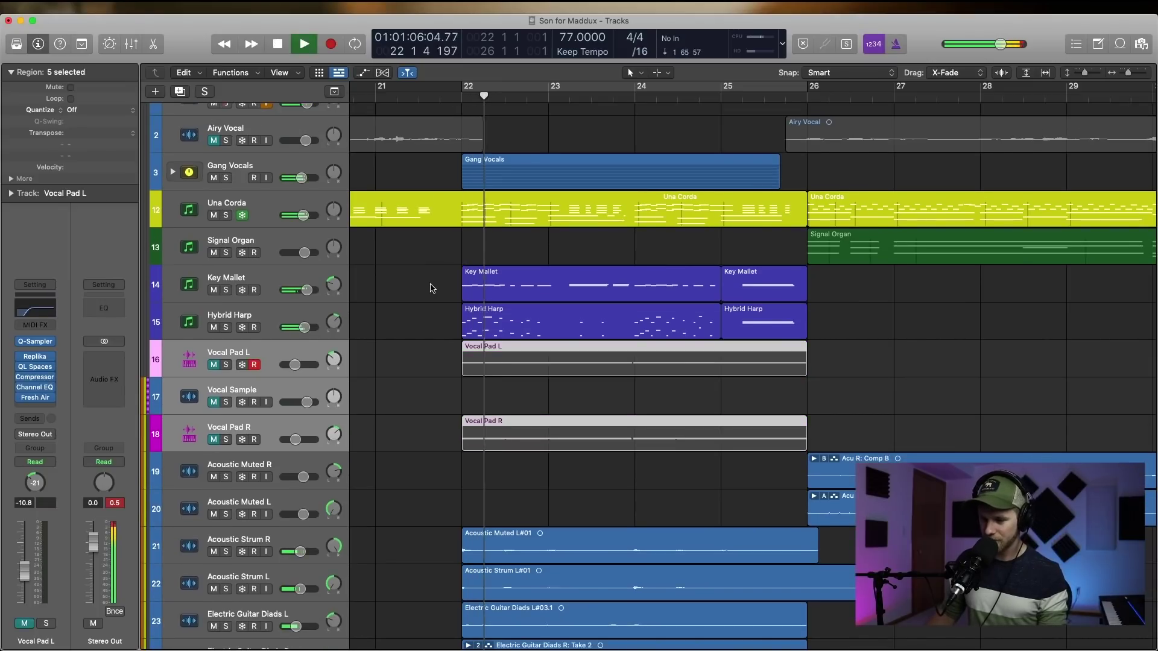
{"action": "scroll", "coordinate": [432, 284], "scroll_direction": "down", "scroll_amount": 2}
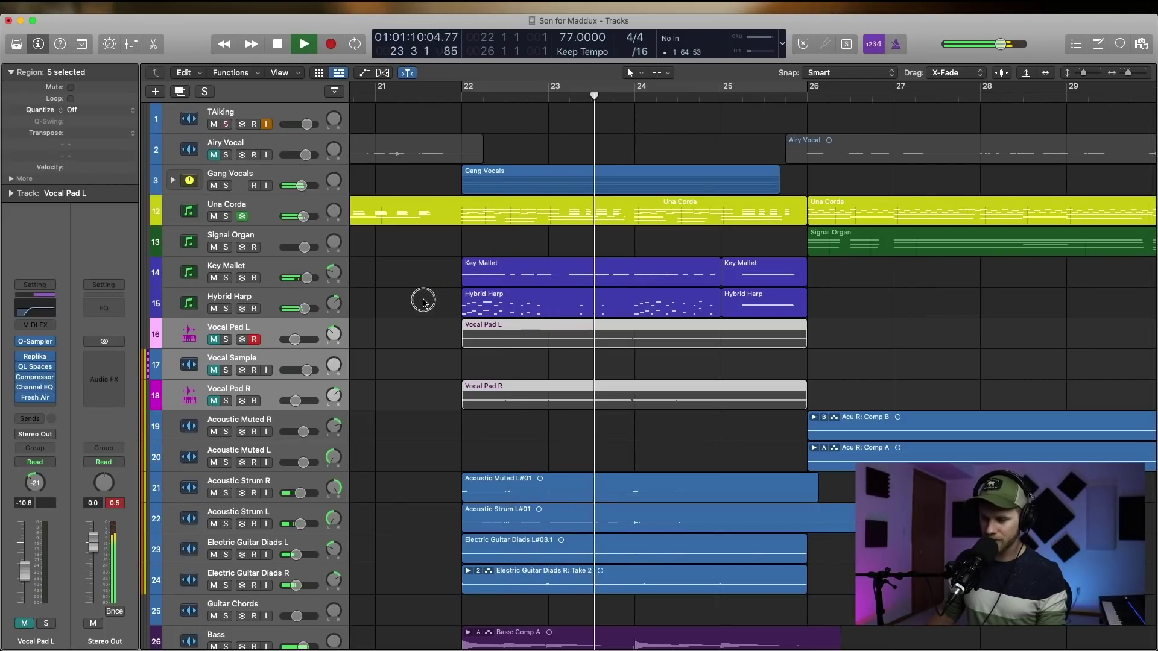
{"action": "left_click", "coordinate": [425, 304]}
{"action": "key", "text": "space"}
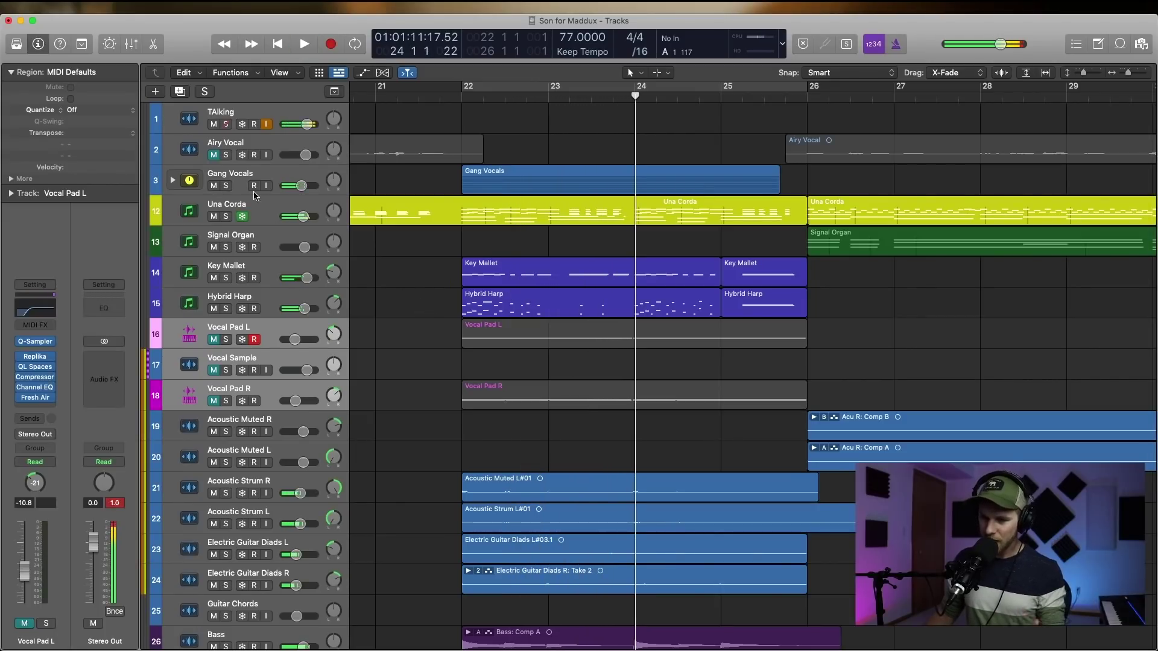
{"action": "left_click", "coordinate": [175, 181]}
{"action": "left_click", "coordinate": [174, 181]}
{"action": "left_click", "coordinate": [174, 181]}
{"action": "left_click", "coordinate": [359, 260]}
{"action": "left_click", "coordinate": [358, 256]}
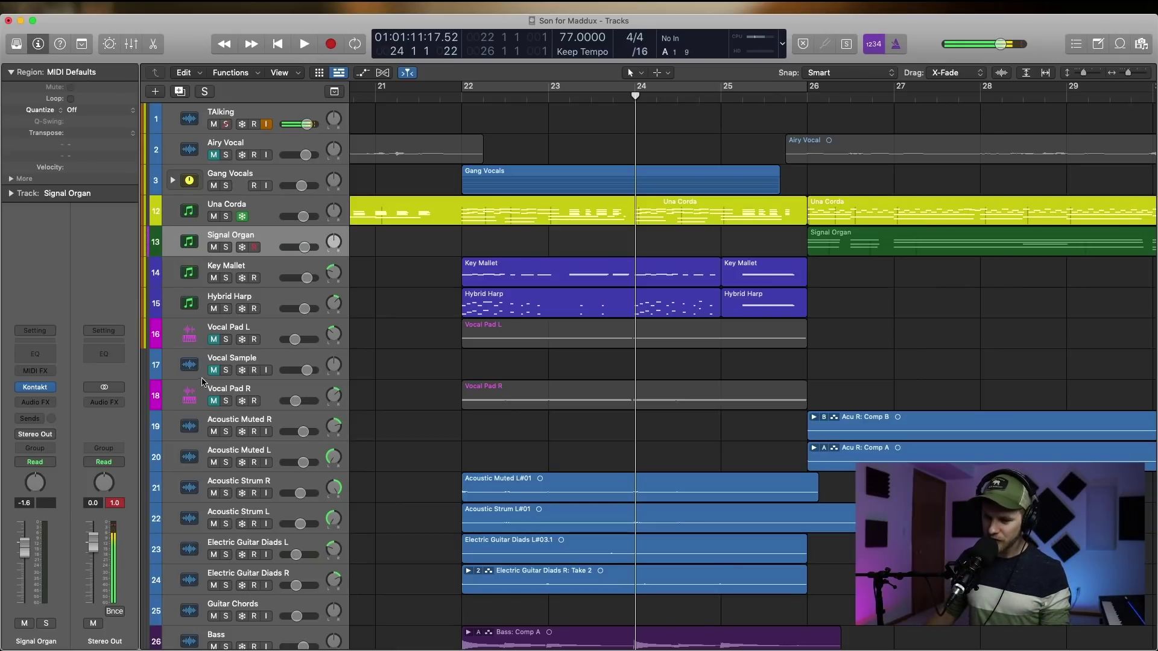
Unmute and solo the Vocal Sample track, and record a sustained vocal note on it from bar 22
{"action": "left_click", "coordinate": [218, 362]}
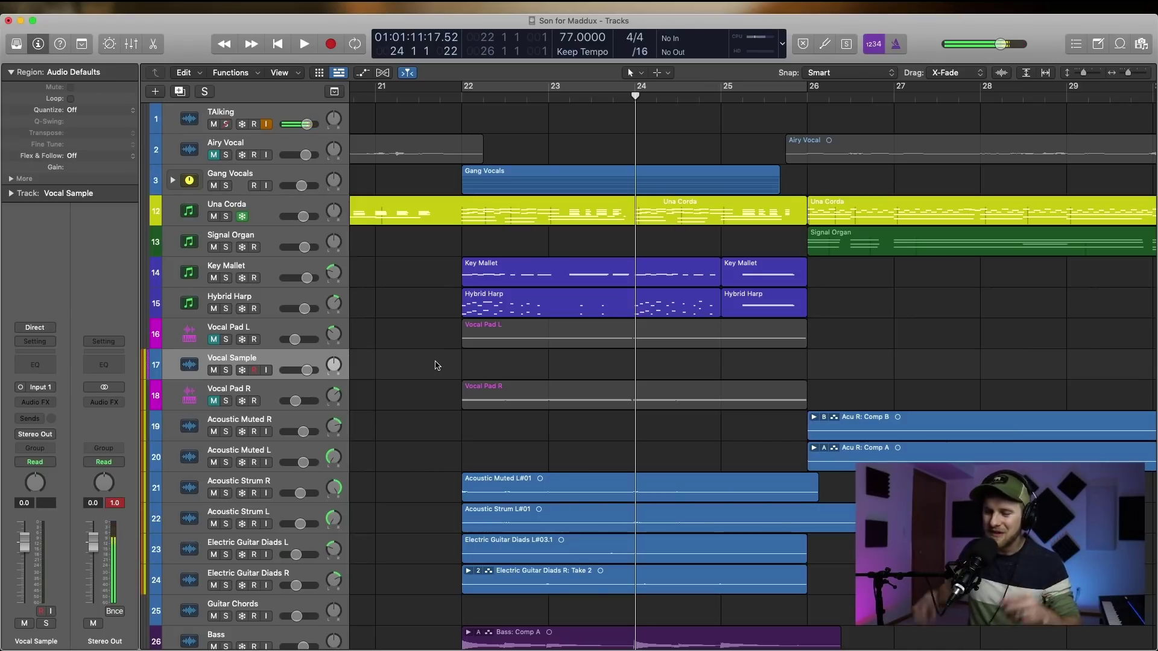
{"action": "left_click", "coordinate": [467, 98]}
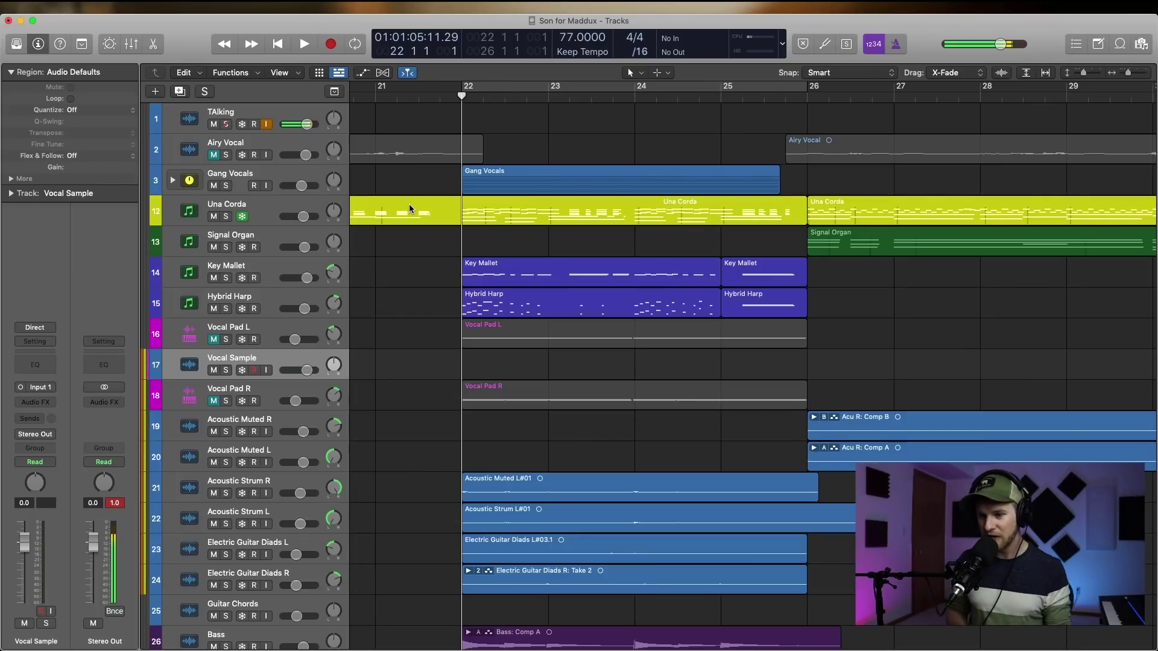
{"action": "left_click", "coordinate": [429, 255]}
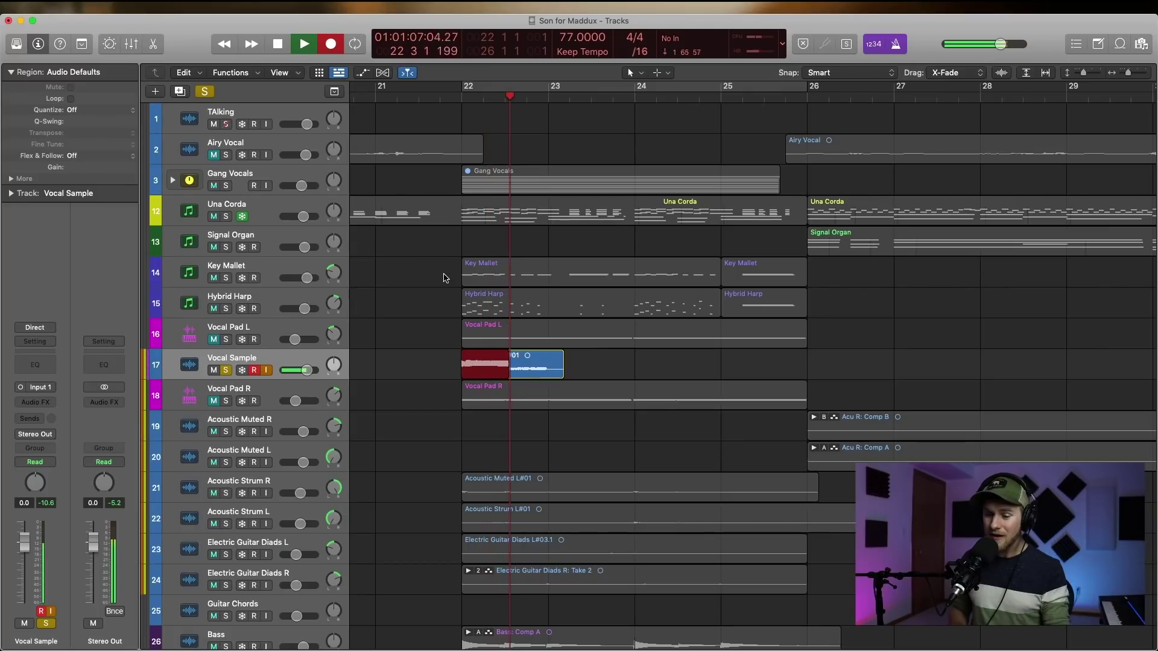
{"action": "key", "text": "space"}
Flatten the Vocal Sample take folder to Take 2 and extend the region's start to before bar 22
{"action": "left_click", "coordinate": [477, 356]}
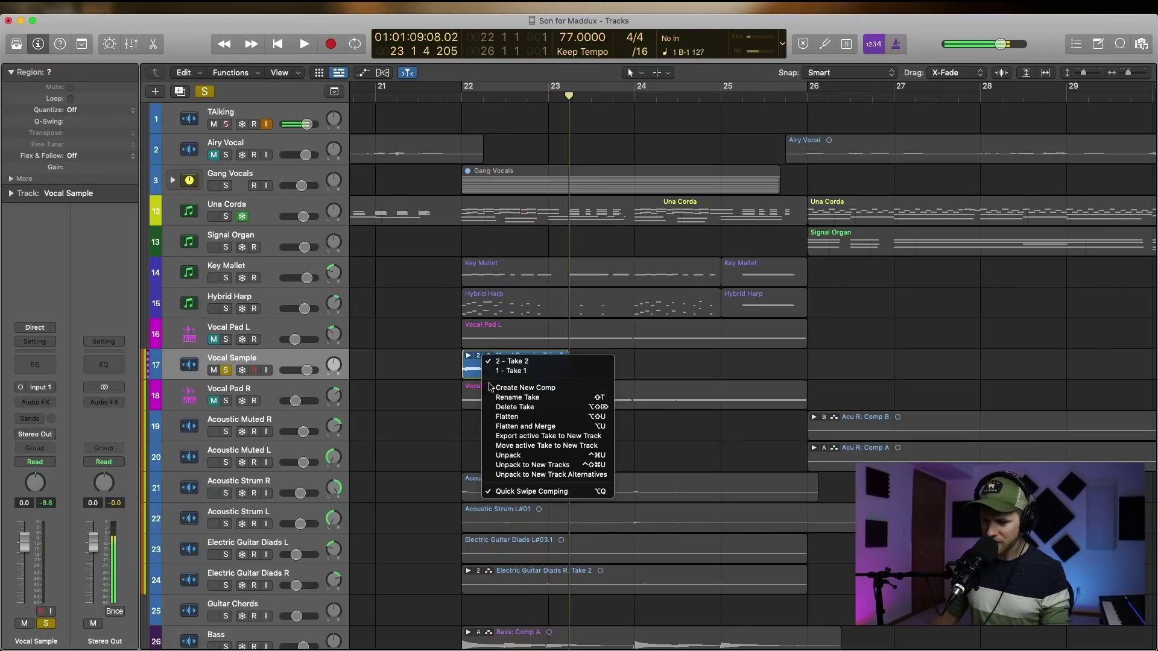
{"action": "left_click", "coordinate": [506, 417]}
{"action": "left_click", "coordinate": [414, 381]}
{"action": "left_click_drag", "start_coordinate": [463, 375], "coordinate": [403, 372]}
Open the Vocal Sample region in the audio editor and delete the unused audio before the sung note
{"action": "double_click", "coordinate": [496, 363]}
{"action": "key", "text": "super+Right"}
{"action": "key", "text": "super+Right"}
{"action": "key", "text": "super+Right"}
{"action": "key", "text": "super+Right"}
{"action": "left_click", "coordinate": [391, 418], "text": "super"}
{"action": "left_click", "coordinate": [381, 418]}
{"action": "key", "text": "BackSpace"}
Play the end of the vocal note and delete the silent tail after about 23 1 2
{"action": "key", "text": "space"}
{"action": "key", "text": "super+Left"}
{"action": "key", "text": "super+Left"}
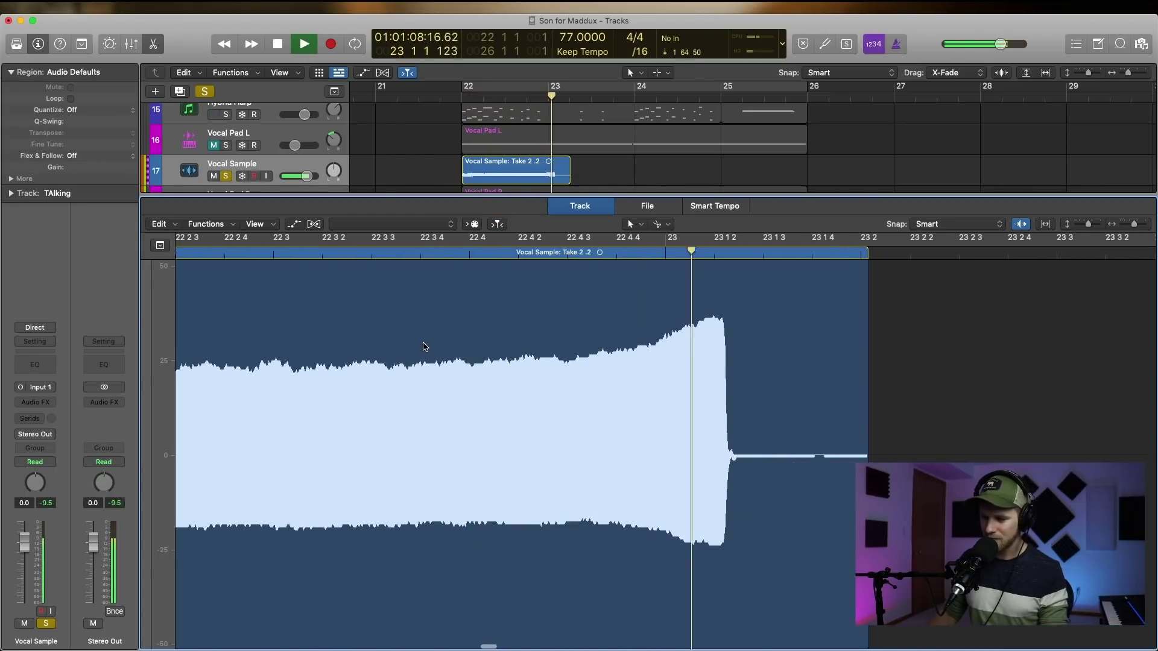
{"action": "key", "text": "space"}
{"action": "left_click", "coordinate": [725, 332], "text": "super"}
{"action": "key", "text": "BackSpace"}
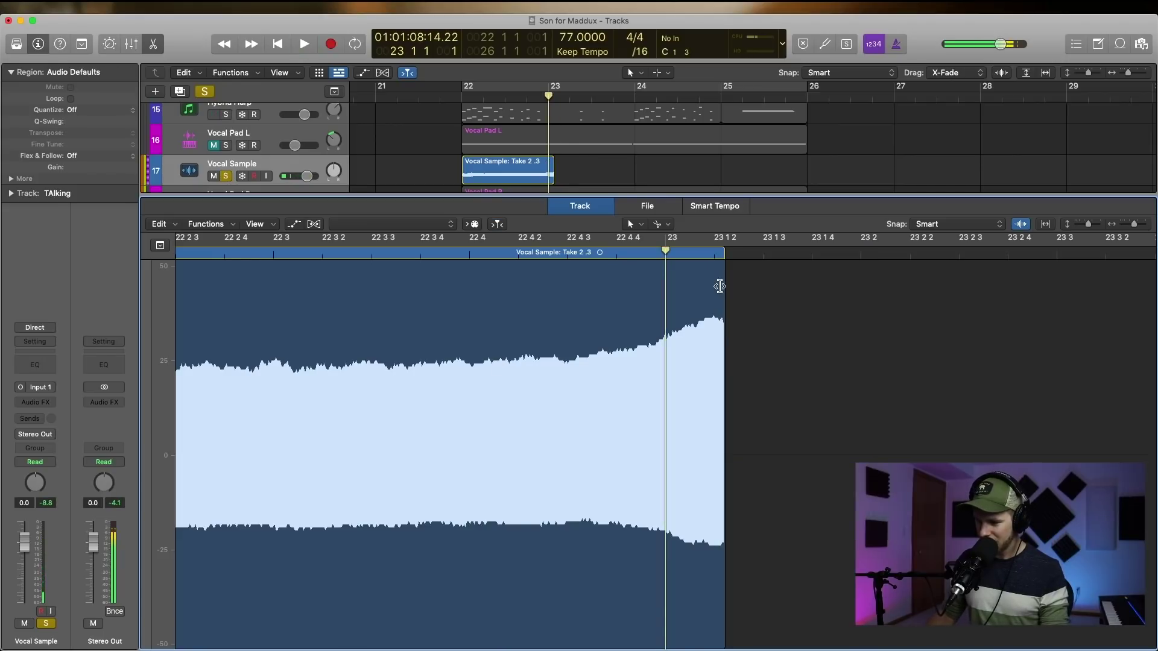
Add a very short fade-out at the end of the Vocal Sample region and listen to the ending
{"action": "left_click", "coordinate": [725, 268]}
{"action": "key", "text": "space"}
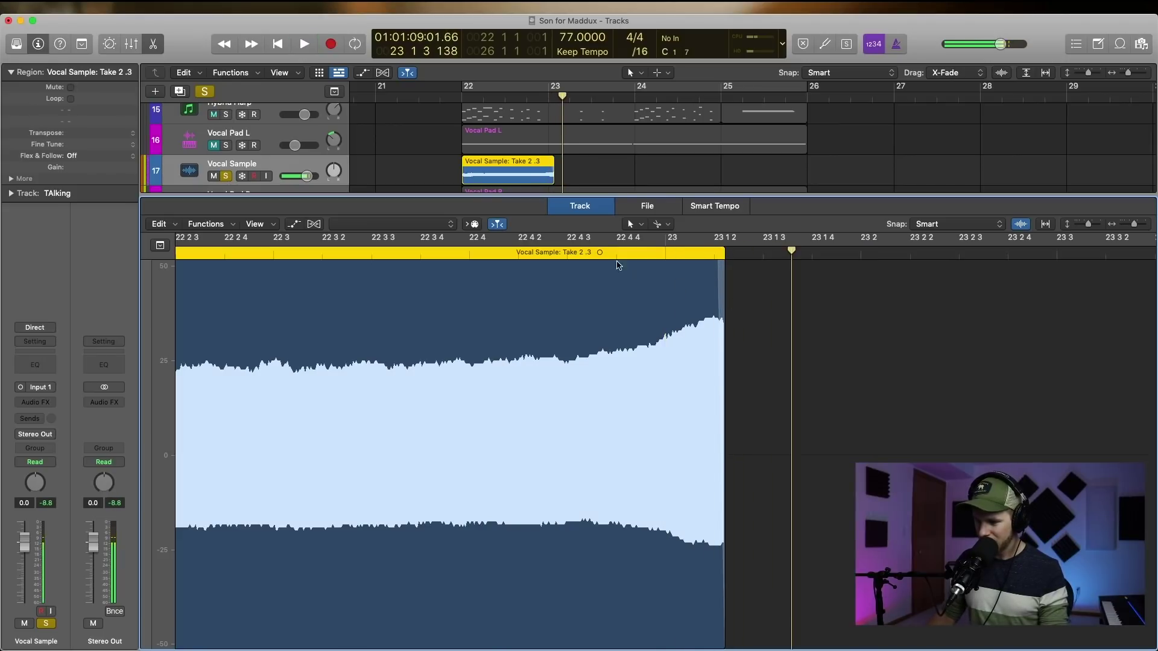
{"action": "left_click", "coordinate": [594, 252]}
{"action": "key", "text": "space"}
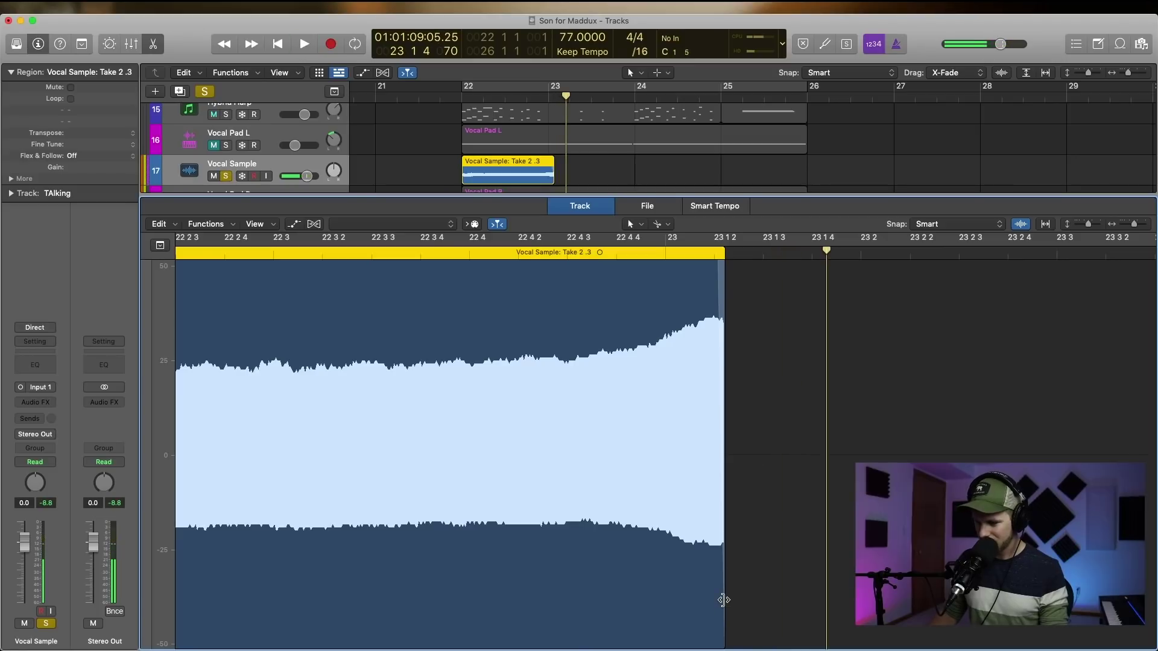
Extend the Vocal Sample region's end slightly to include the note's decay and play the ending
{"action": "left_click_drag", "start_coordinate": [724, 599], "coordinate": [732, 599]}
{"action": "left_click", "coordinate": [637, 252]}
{"action": "key", "text": "space"}
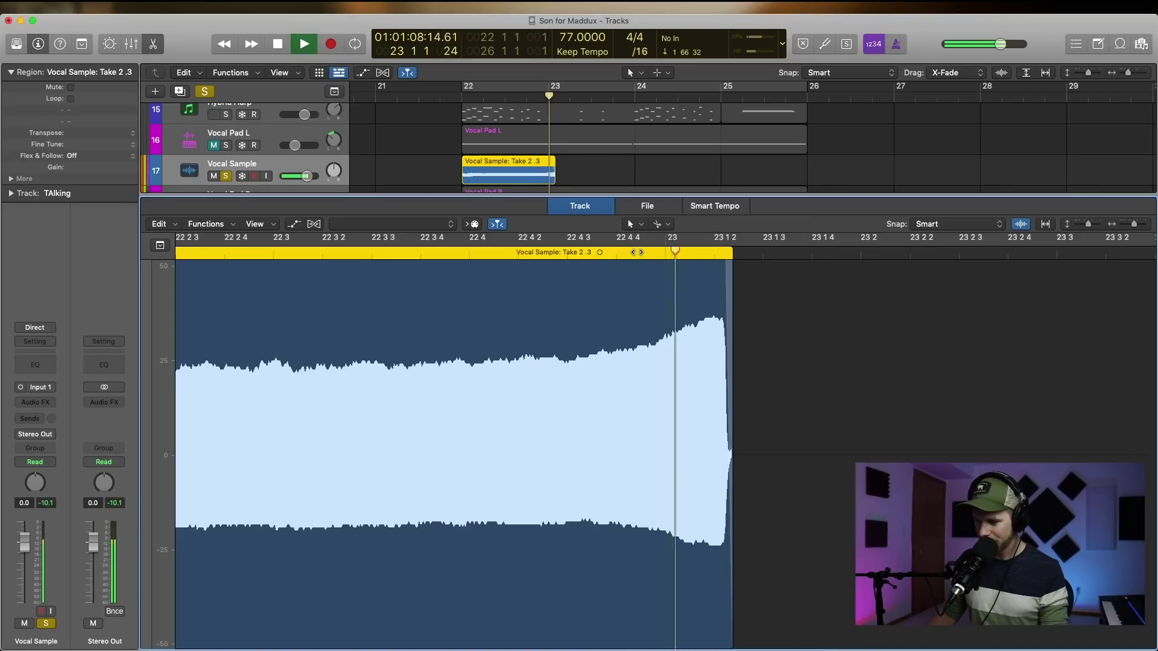
{"action": "key", "text": "space"}
Enable Flex on the Vocal Sample track in Flex Pitch mode
{"action": "scroll", "coordinate": [636, 253], "scroll_direction": "left", "scroll_amount": 5}
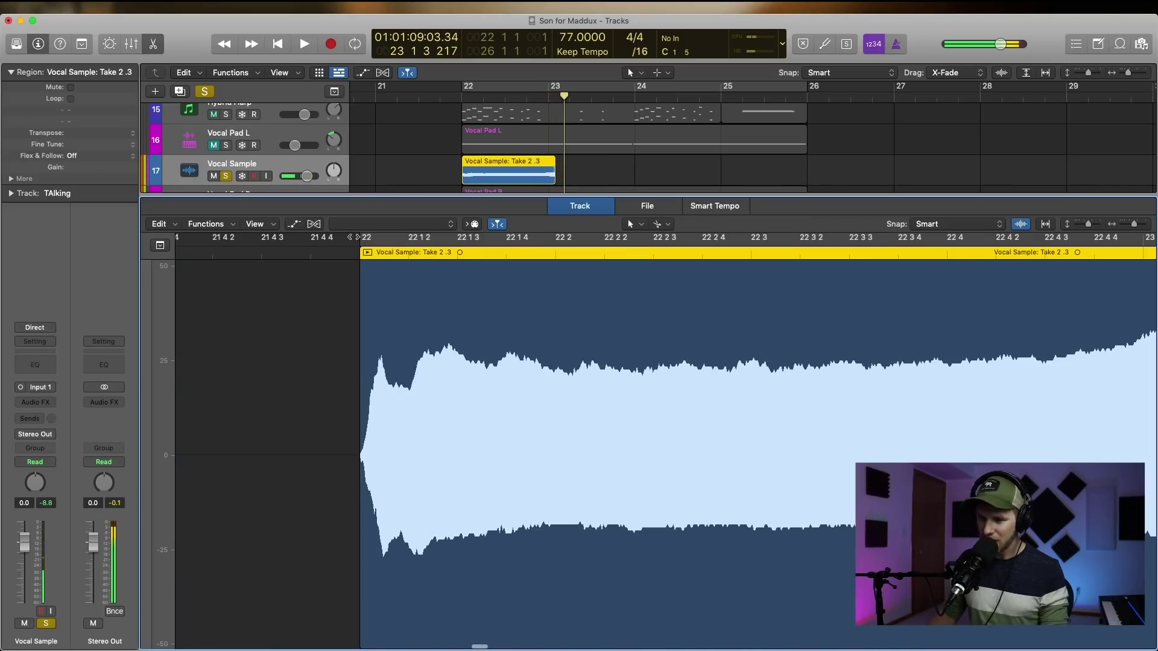
{"action": "left_click", "coordinate": [343, 224]}
{"action": "left_click", "coordinate": [352, 227]}
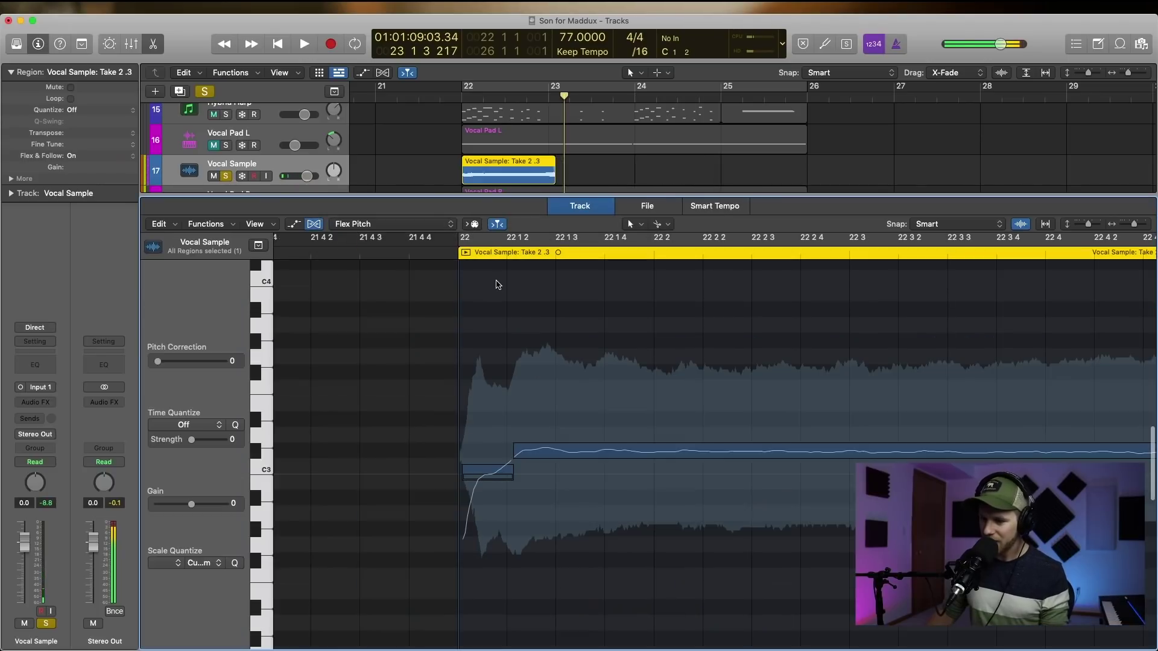
Reduce the vibrato of the long sustained note to about 68% and play the sample from bar 22
{"action": "scroll", "coordinate": [550, 332], "scroll_direction": "right", "scroll_amount": 5}
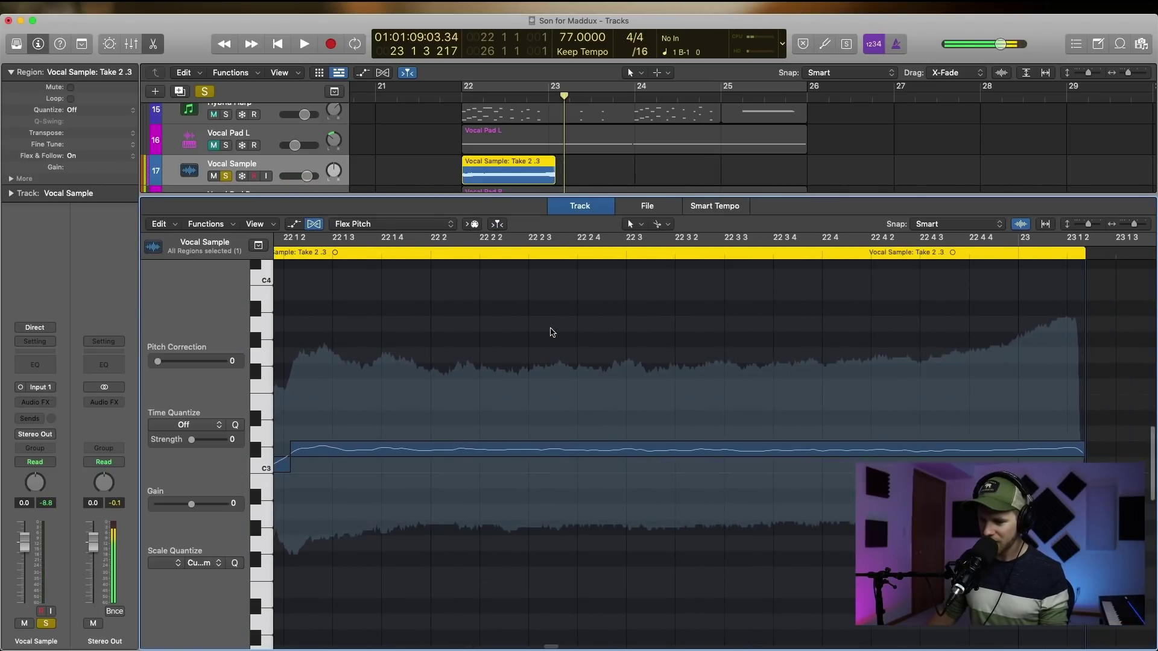
{"action": "left_click", "coordinate": [689, 463]}
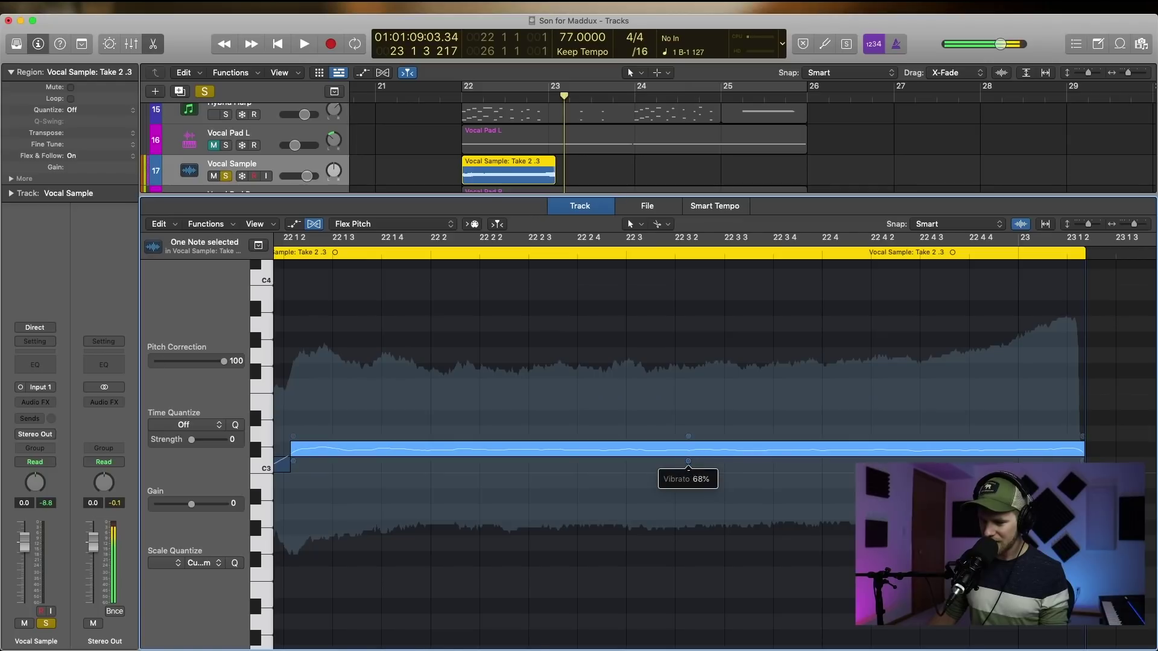
{"action": "scroll", "coordinate": [633, 404], "scroll_direction": "left", "scroll_amount": 5}
{"action": "left_click", "coordinate": [449, 259]}
{"action": "left_click", "coordinate": [450, 258]}
{"action": "key", "text": "space"}
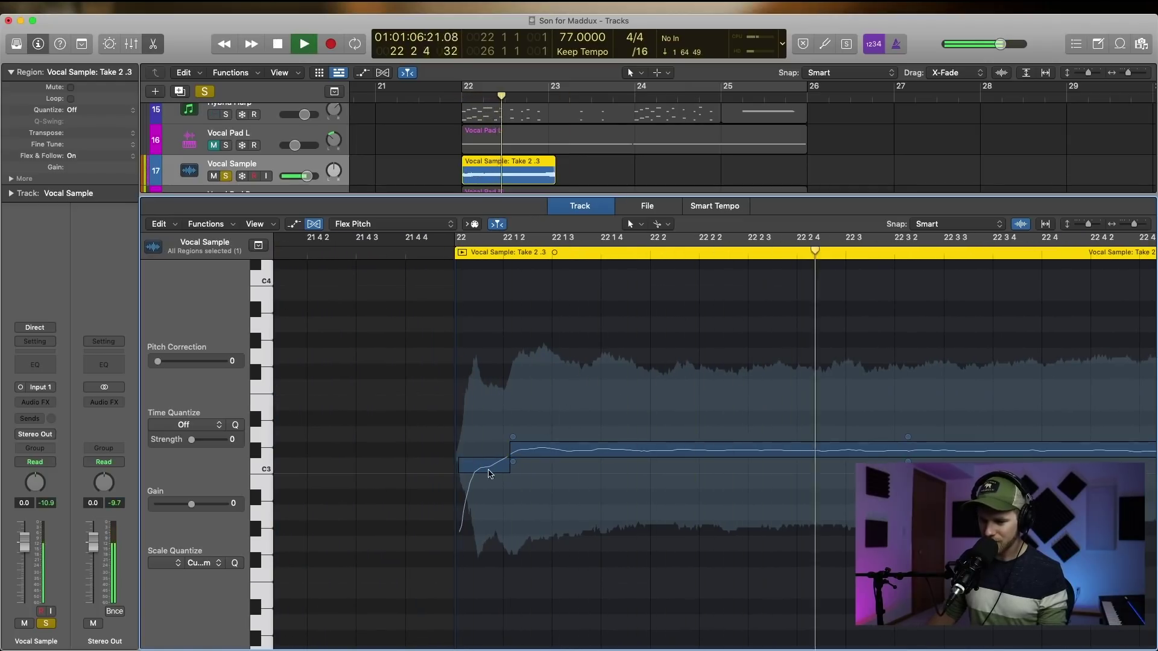
Insert a Channel EQ on the Vocal Sample track and enable its low cut at 115 Hz
{"action": "key", "text": "space"}
{"action": "left_click", "coordinate": [35, 364]}
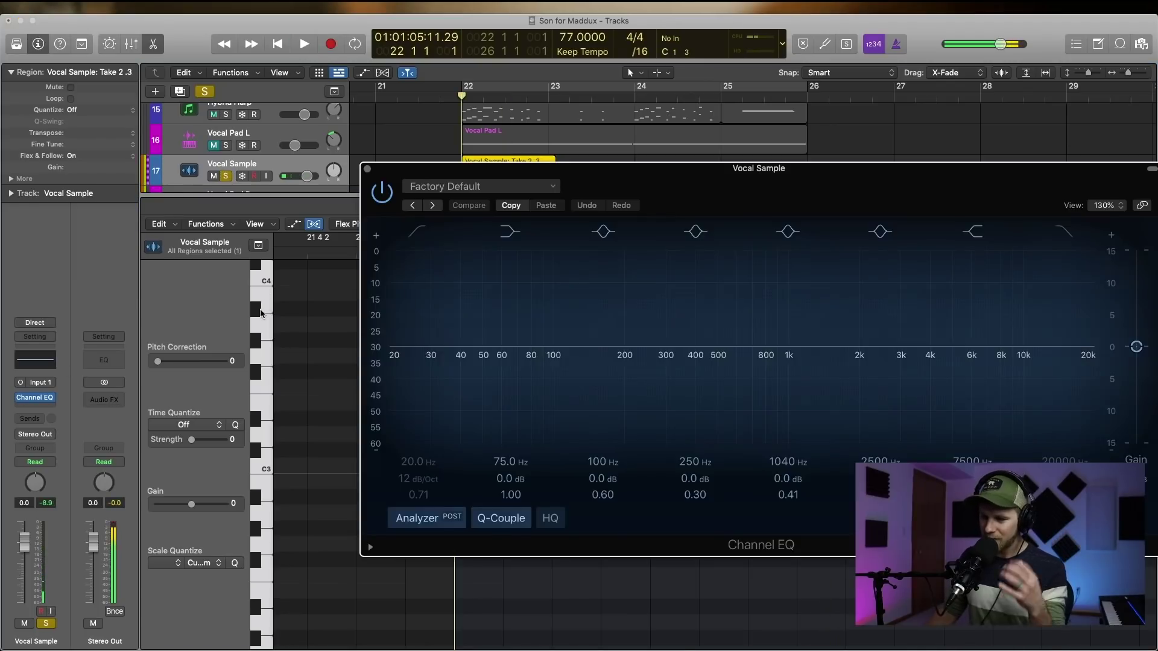
{"action": "left_click_drag", "start_coordinate": [633, 175], "coordinate": [434, 107]}
{"action": "left_click", "coordinate": [220, 163]}
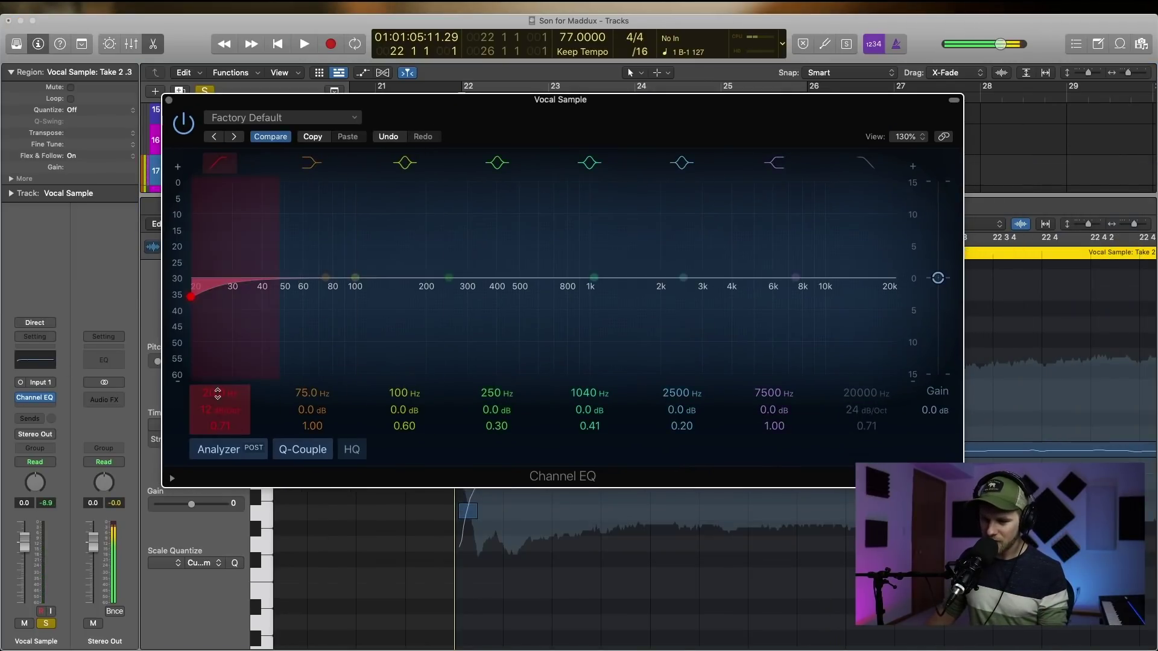
{"action": "left_click_drag", "start_coordinate": [218, 394], "coordinate": [233, 395]}
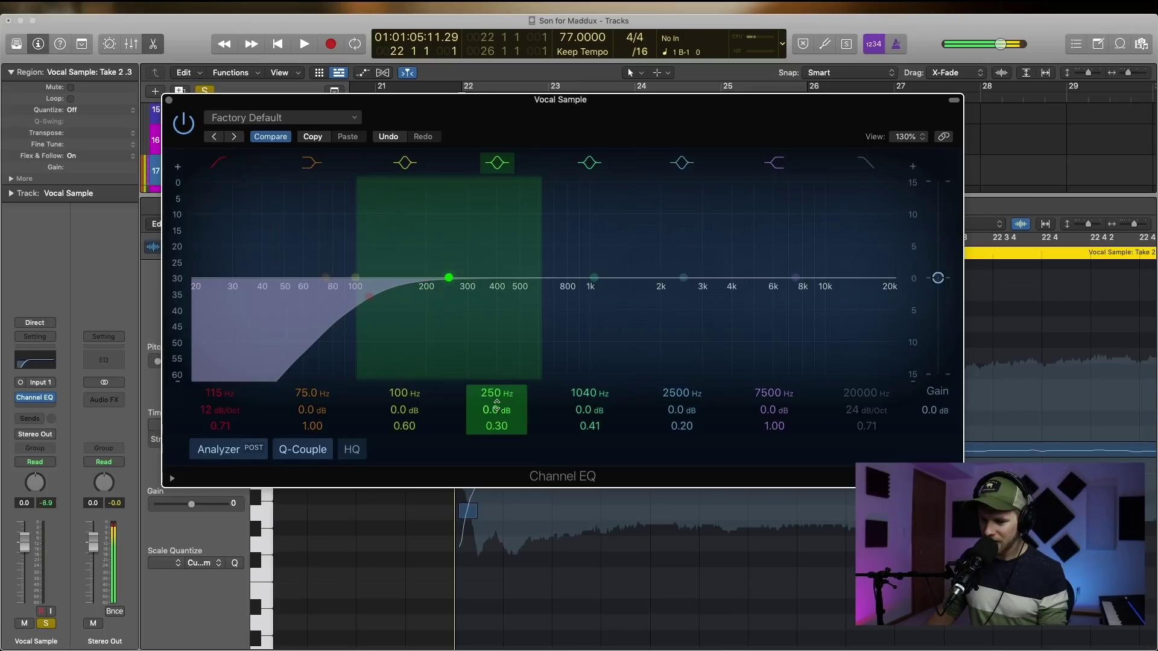
Adjust the gain of the EQ's 250 Hz band, audition the sample, and close the EQ and the Flex Pitch editor
{"action": "mouse_move", "coordinate": [498, 415]}
{"action": "left_mouse_down"}
{"action": "mouse_move", "coordinate": [498, 427]}
{"action": "mouse_move", "coordinate": [493, 395]}
{"action": "left_mouse_up"}
{"action": "key", "text": "space"}
{"action": "key", "text": "space"}
{"action": "key", "text": "super+w"}
{"action": "left_click", "coordinate": [486, 290]}
{"action": "left_click", "coordinate": [154, 43]}
Insert a Compressor after the Channel EQ on the Vocal Sample track and set its circuit type to Classic VCA
{"action": "left_click", "coordinate": [34, 407]}
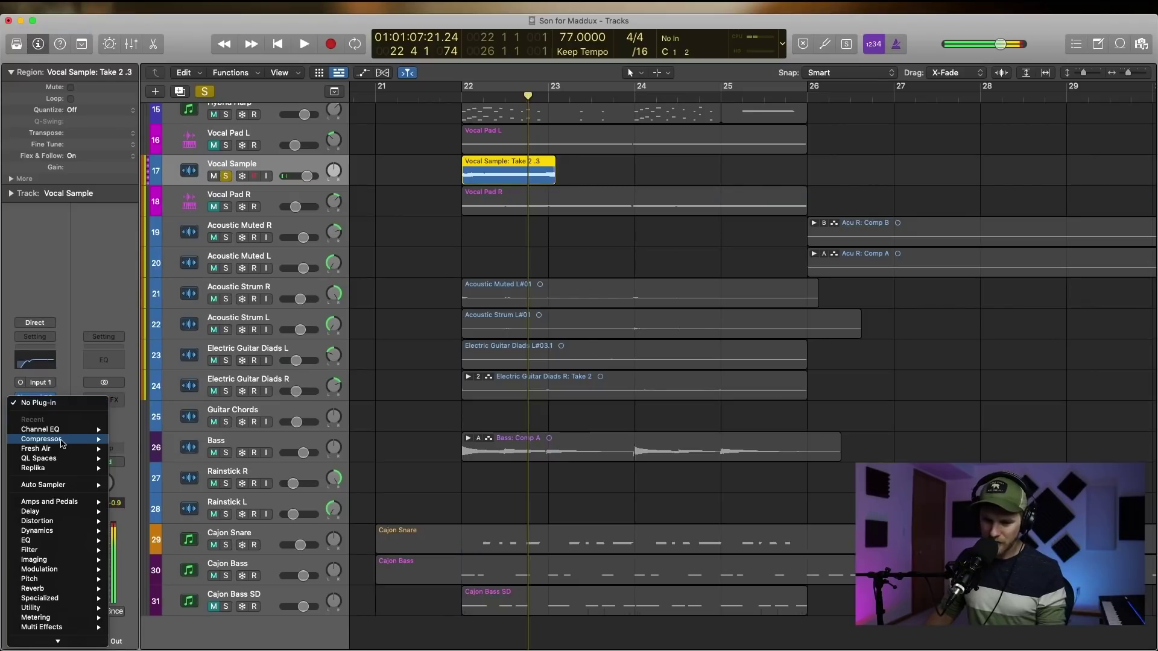
{"action": "mouse_move", "coordinate": [66, 440]}
{"action": "left_click", "coordinate": [131, 439]}
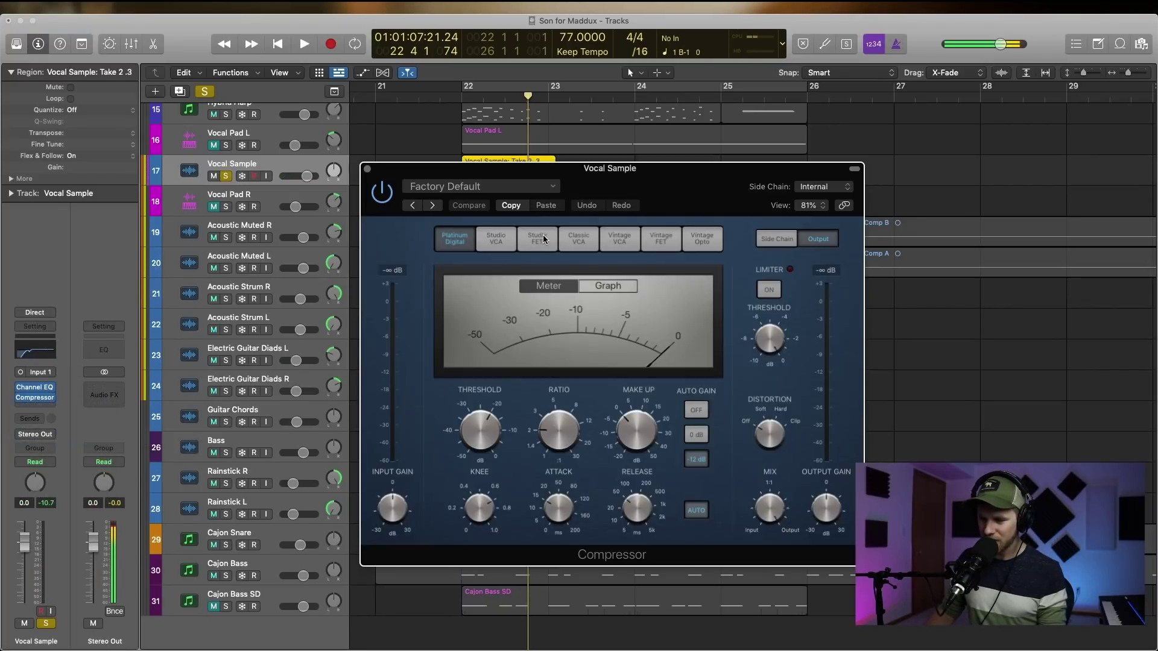
{"action": "left_click_drag", "start_coordinate": [599, 201], "coordinate": [531, 211]}
{"action": "left_click", "coordinate": [544, 168]}
Play the sample from bar 22 and adjust the compressor's ratio and threshold by ear
{"action": "left_click", "coordinate": [464, 96]}
{"action": "key", "text": "space"}
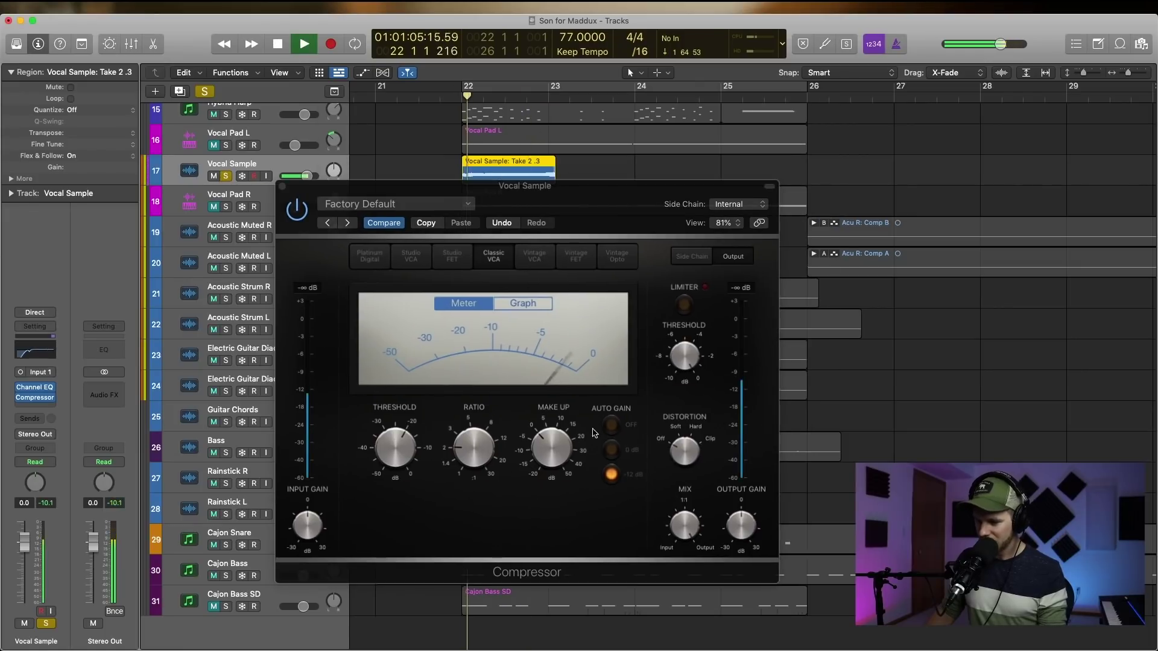
{"action": "left_click_drag", "start_coordinate": [464, 451], "coordinate": [468, 425]}
{"action": "left_click_drag", "start_coordinate": [398, 449], "coordinate": [400, 446]}
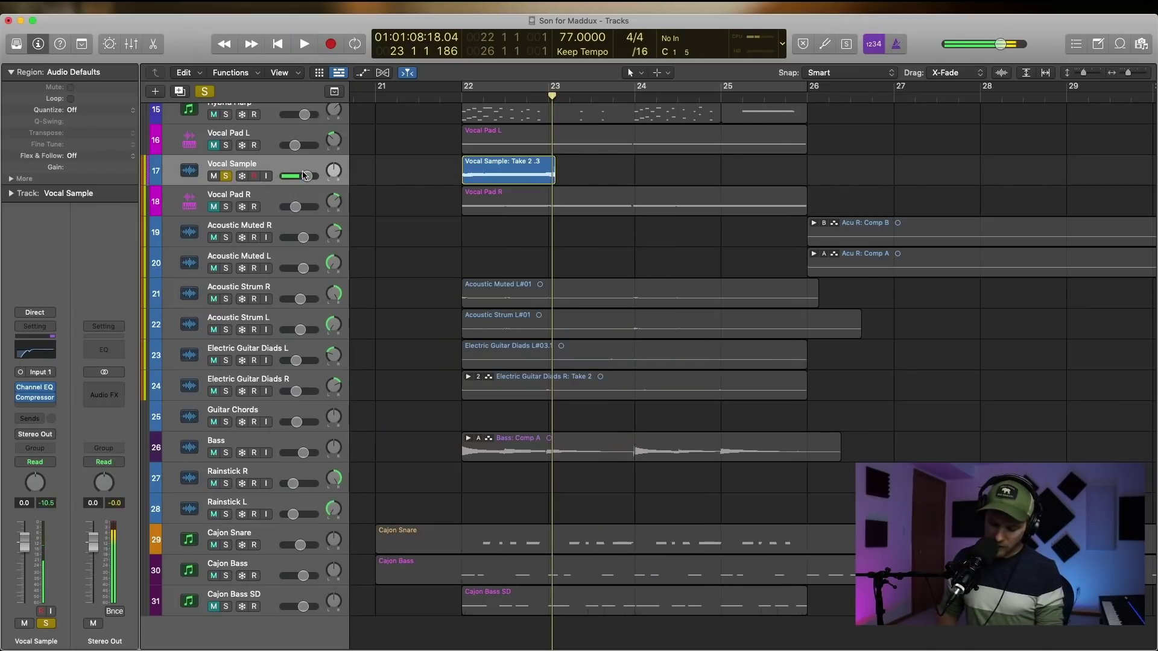
Create one software instrument track with Quick Sampler (Single Sample) as its instrument
{"action": "key", "text": "alt+super+n"}
{"action": "left_click", "coordinate": [443, 58]}
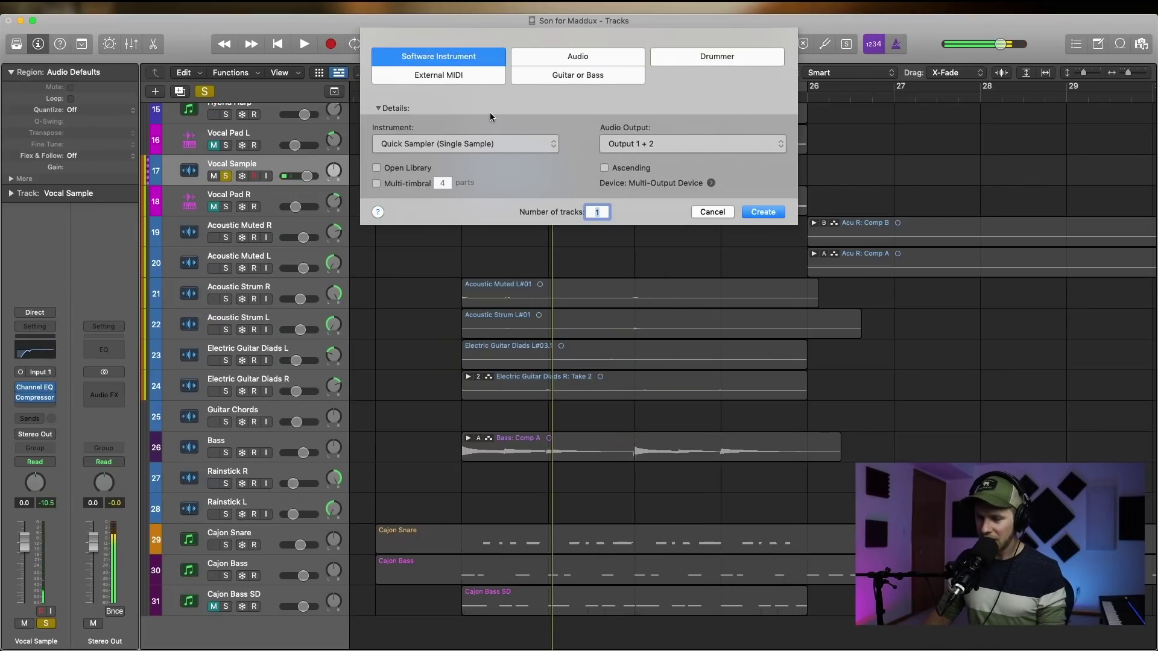
{"action": "left_click", "coordinate": [504, 151]}
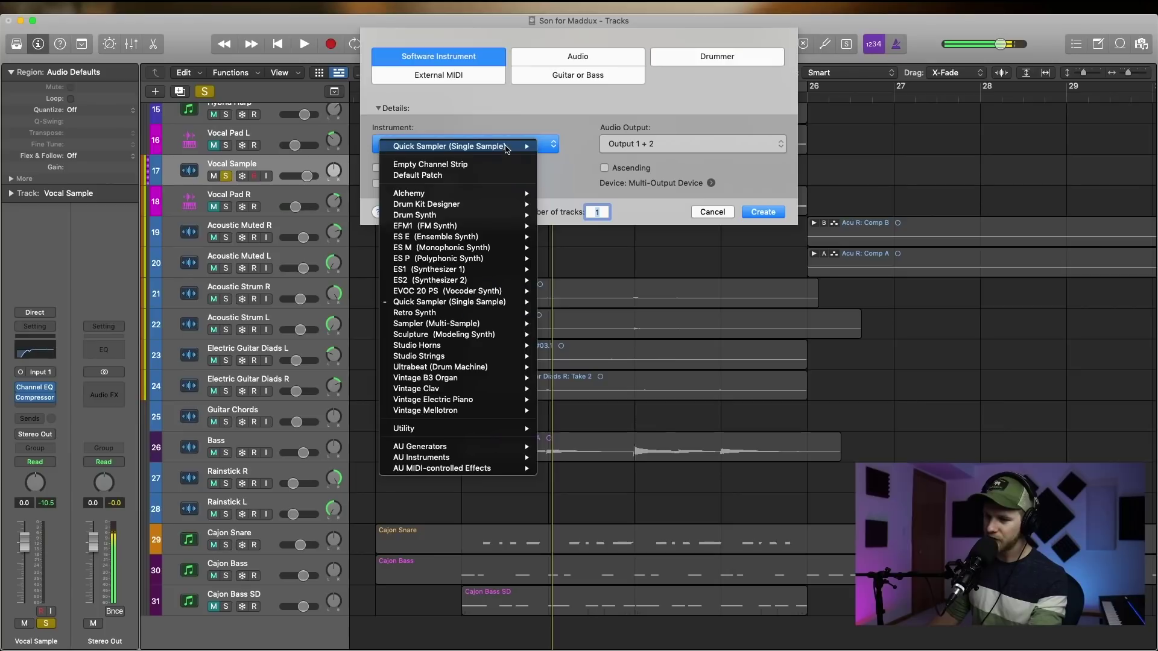
{"action": "left_click", "coordinate": [523, 117]}
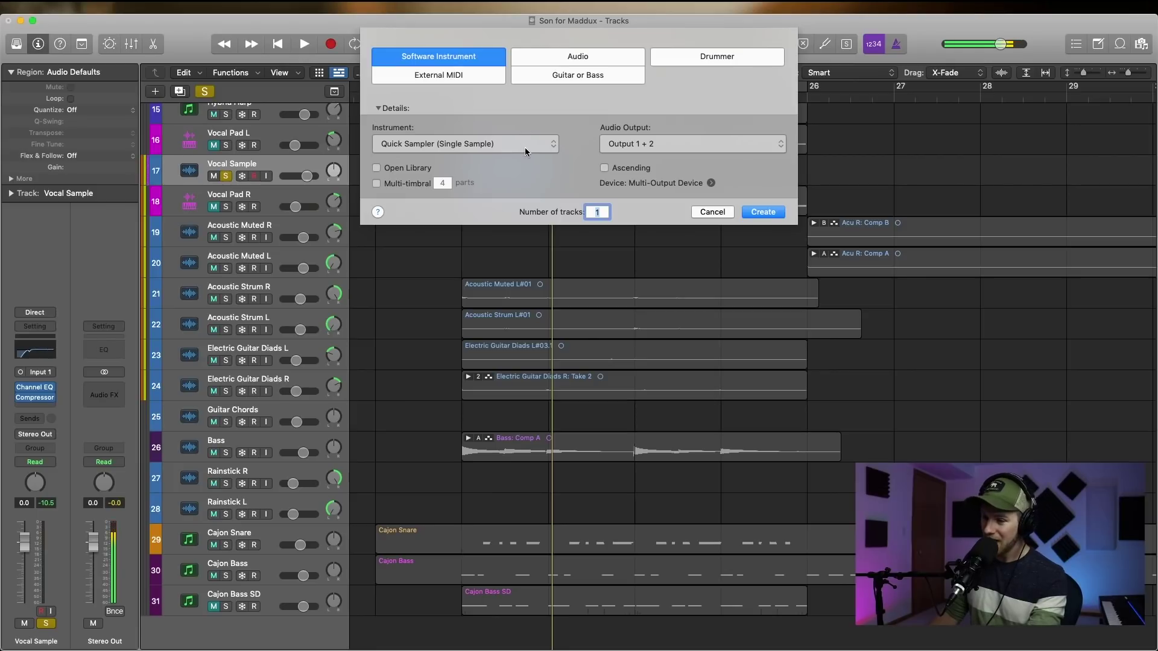
{"action": "left_click", "coordinate": [712, 212]}
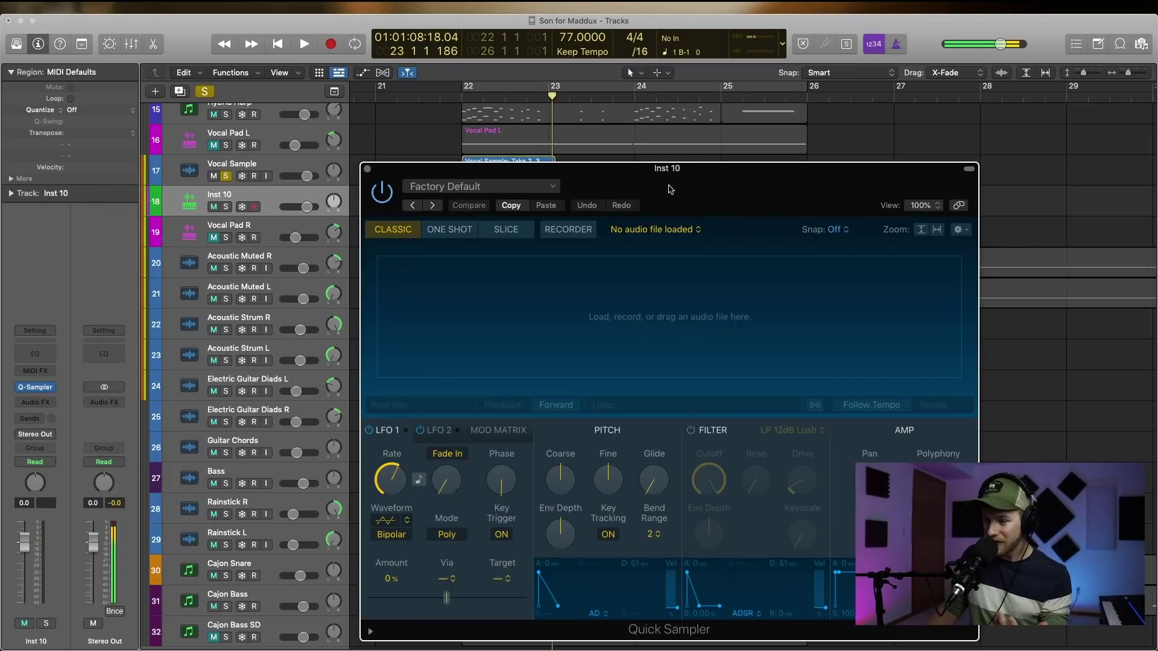
{"action": "left_click_drag", "start_coordinate": [669, 186], "coordinate": [488, 208]}
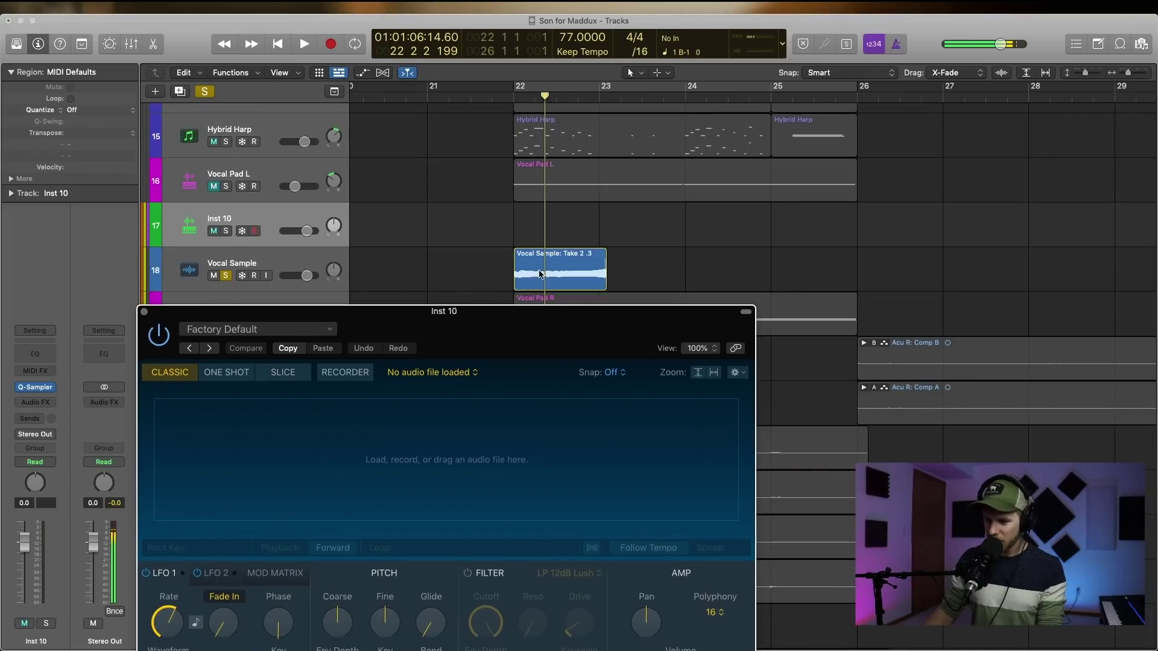
Load the Vocal Sample region into Quick Sampler on the Inst 10 track and solo that track to play it
{"action": "left_click_drag", "start_coordinate": [537, 281], "coordinate": [509, 26]}
{"action": "key", "text": "s"}
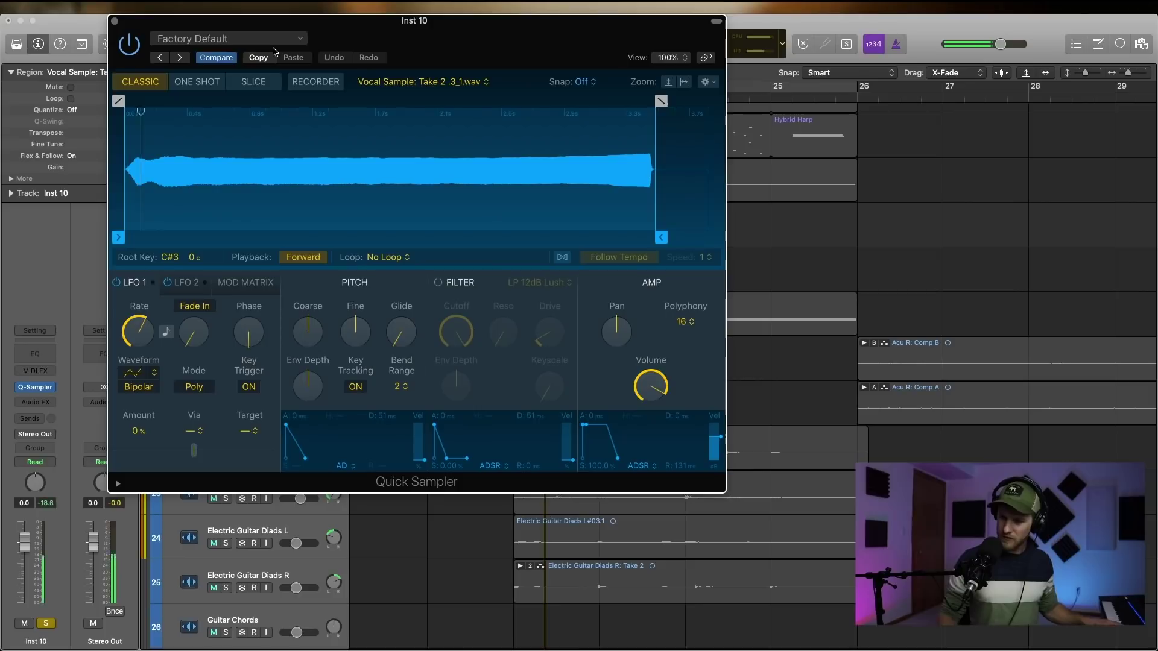
{"action": "left_click", "coordinate": [114, 21]}
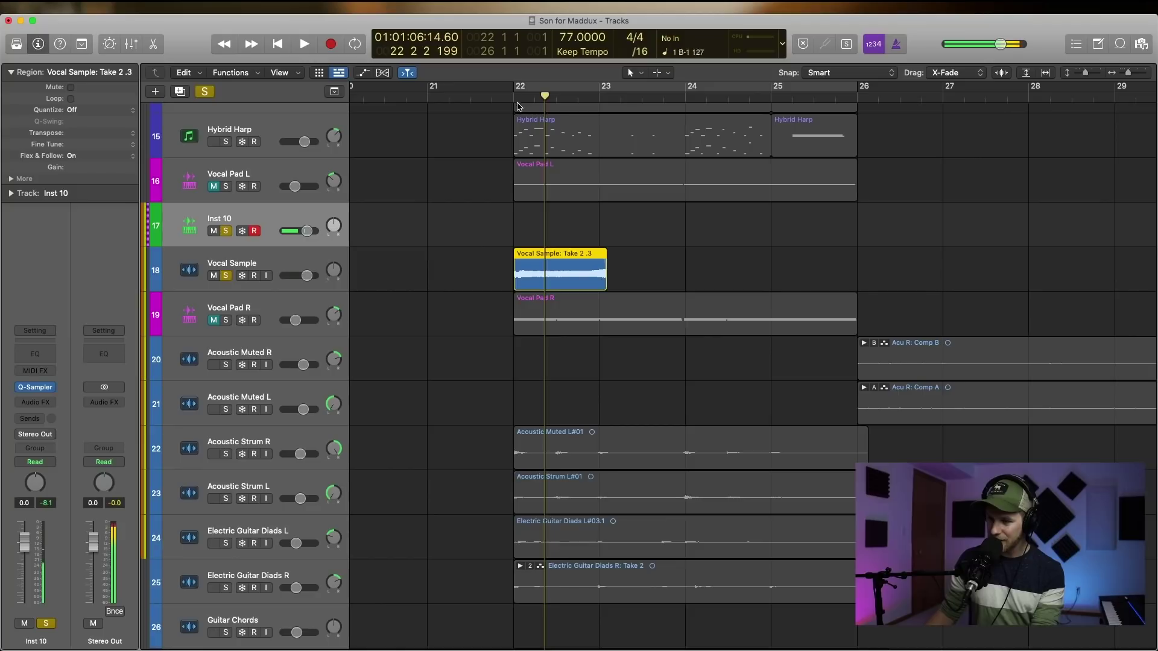
Turn off solo on the Vocal Sample and Inst 10 tracks with the playhead at the start of bar 22
{"action": "left_click", "coordinate": [467, 218]}
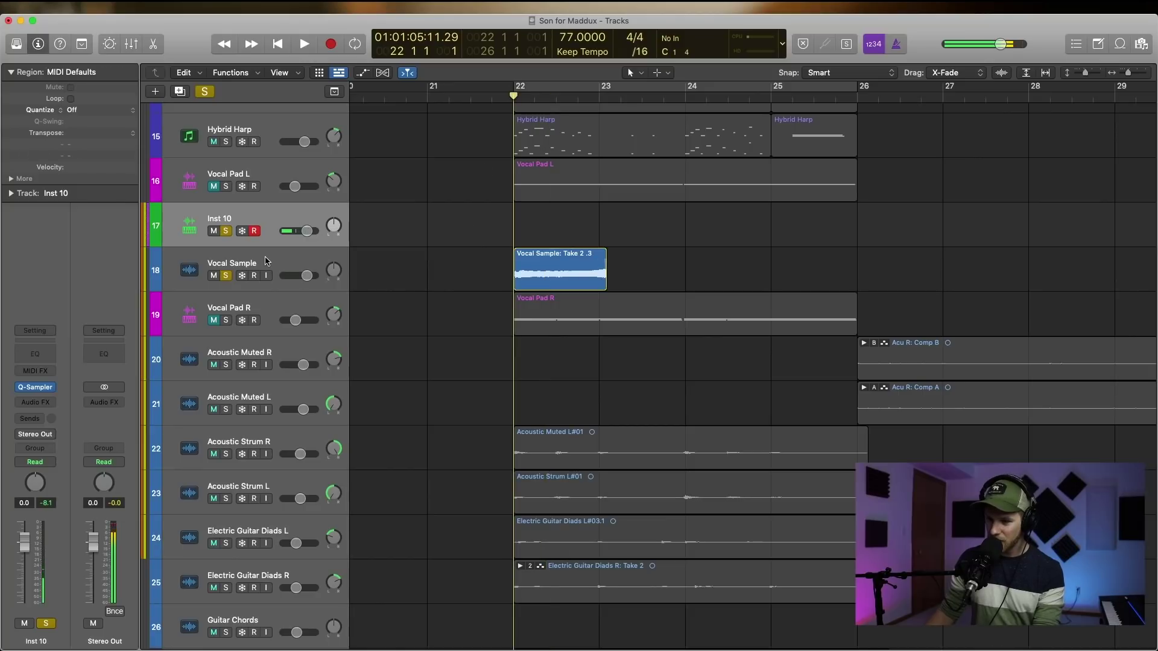
{"action": "left_click", "coordinate": [226, 277]}
{"action": "left_click", "coordinate": [225, 231]}
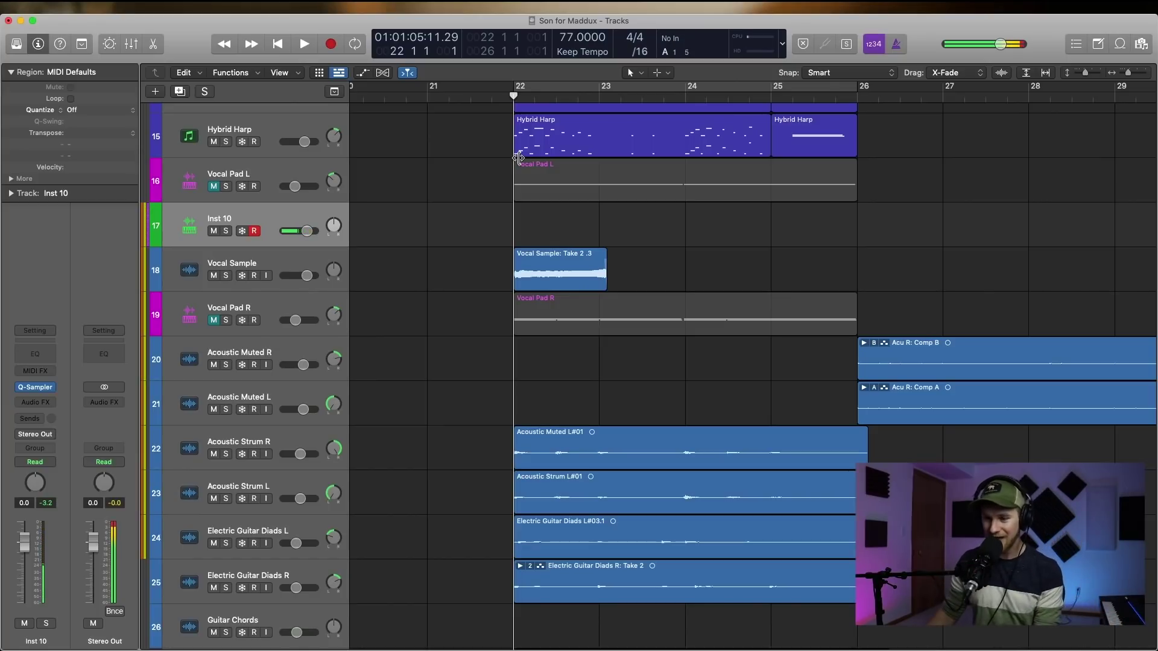
Review the loaded vocal sample's waveform and settings in Quick Sampler on Inst 10
{"action": "left_click", "coordinate": [36, 390]}
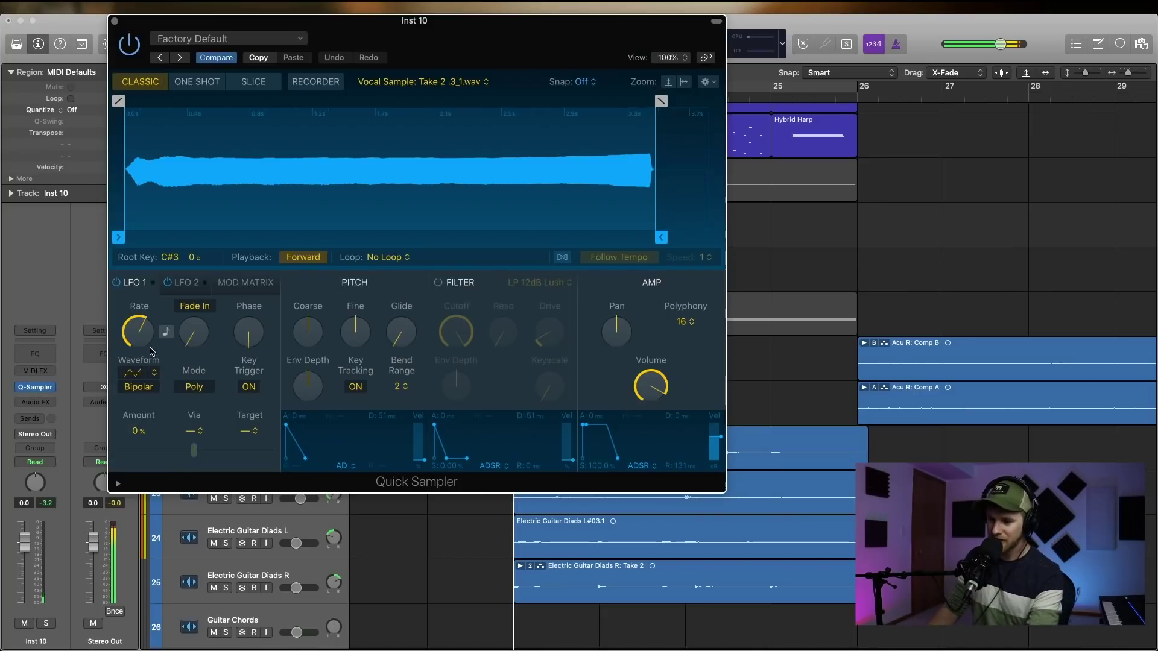
{"action": "left_click_drag", "start_coordinate": [310, 99], "coordinate": [382, 99]}
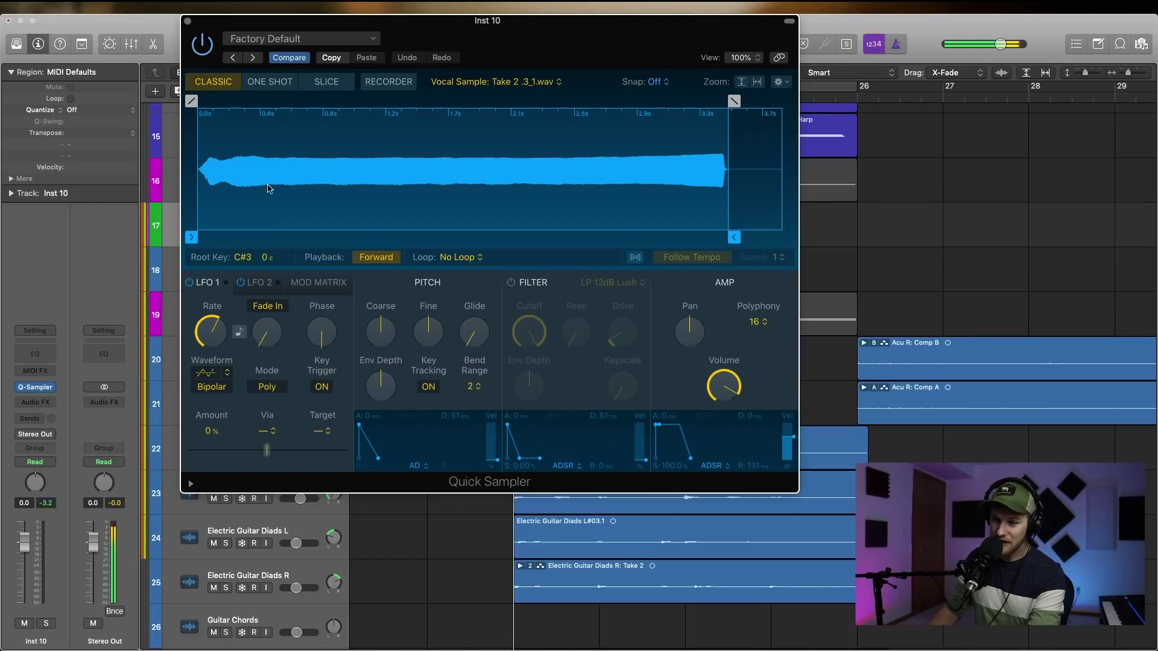
{"action": "left_click", "coordinate": [187, 21]}
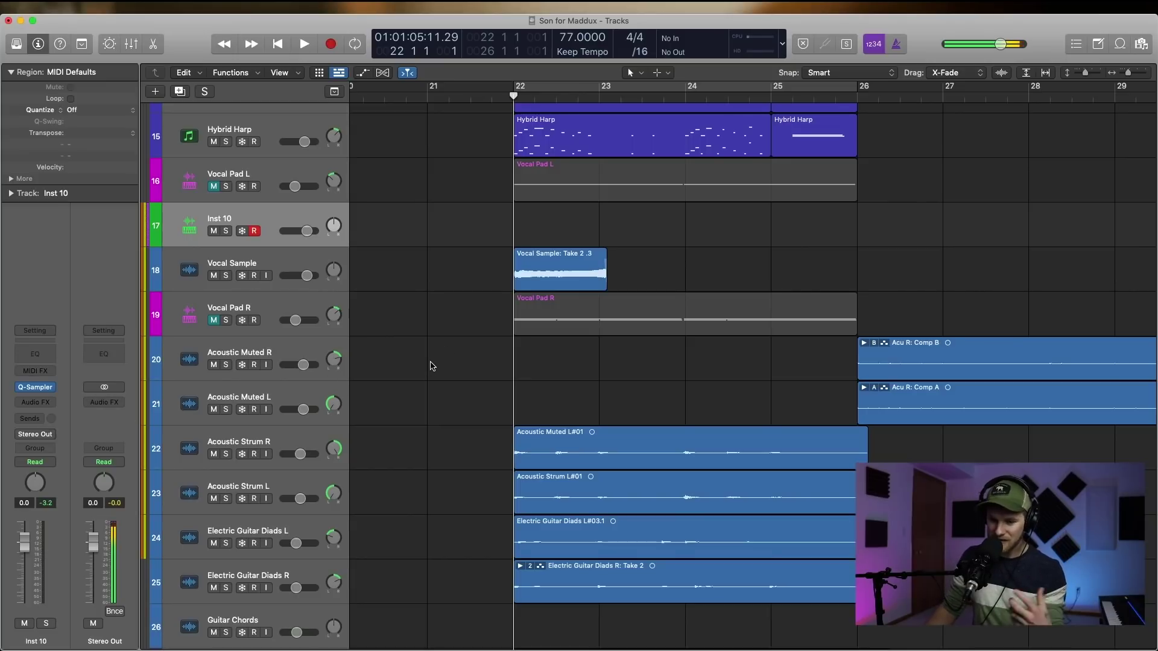
Insert QL Spaces on Inst 10 with the Vocal Natural preset Normal Plate 15 ST 2.3s and a wet level of -14.3 dBFS
{"action": "left_click", "coordinate": [35, 403]}
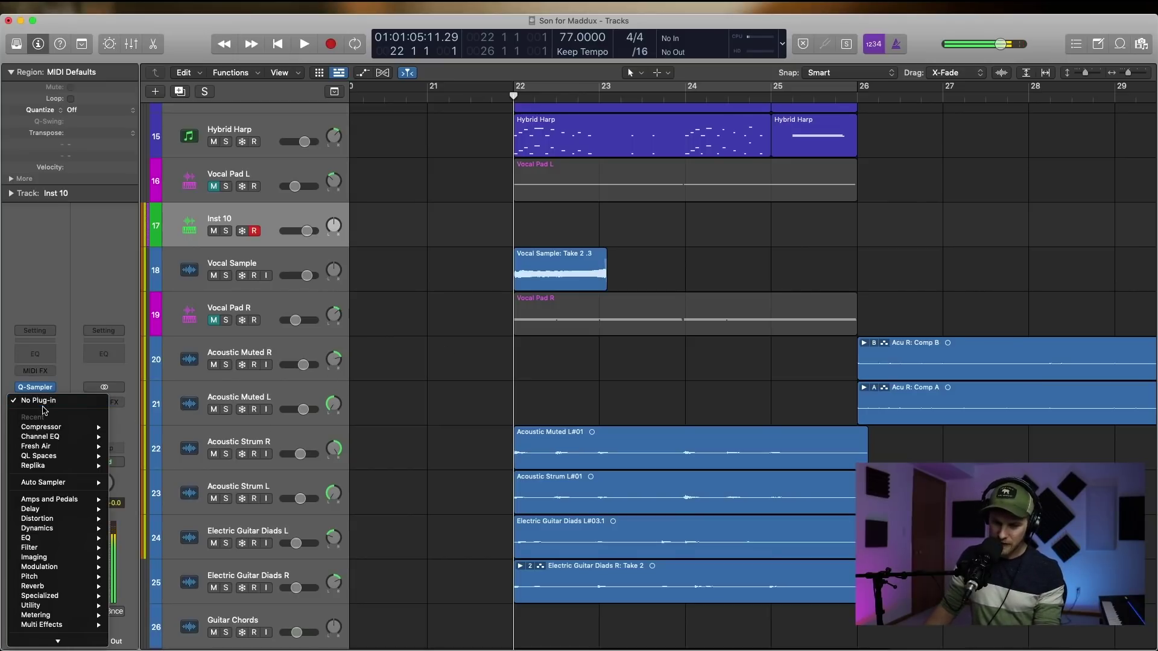
{"action": "mouse_move", "coordinate": [44, 465]}
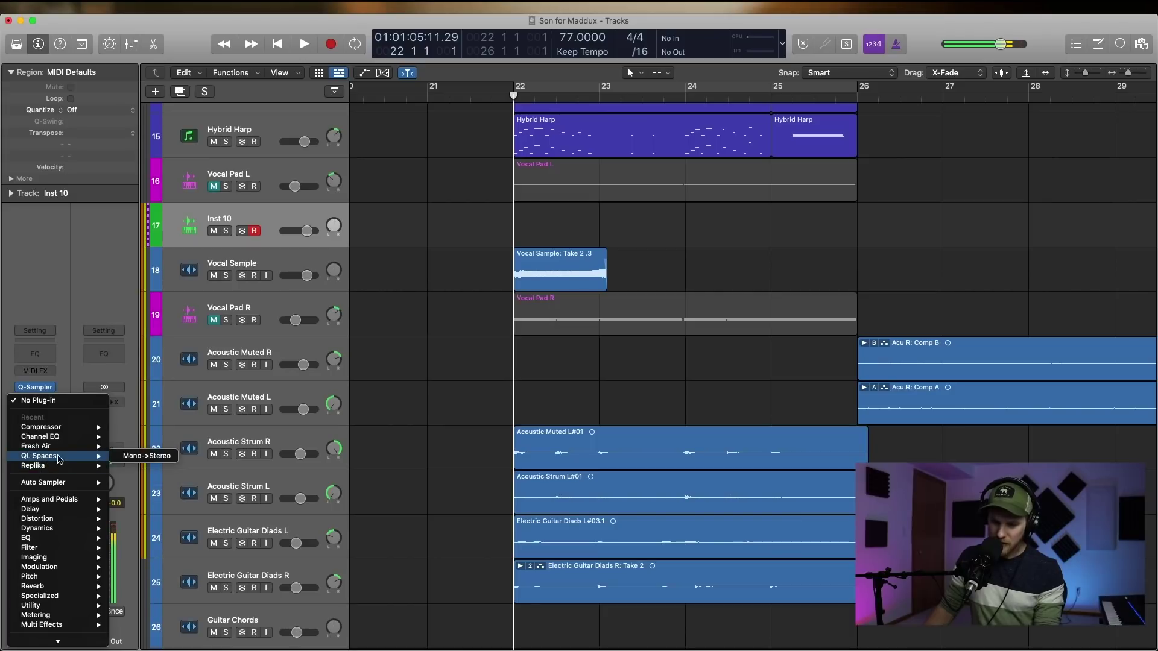
{"action": "left_click", "coordinate": [131, 456]}
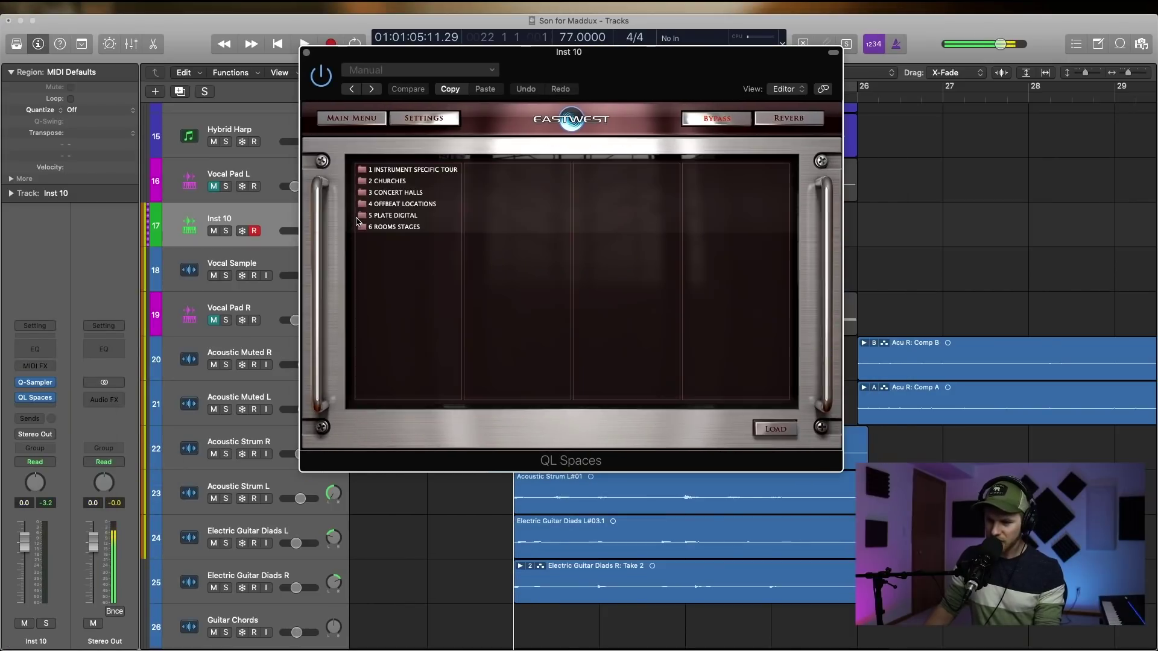
{"action": "left_click", "coordinate": [403, 170]}
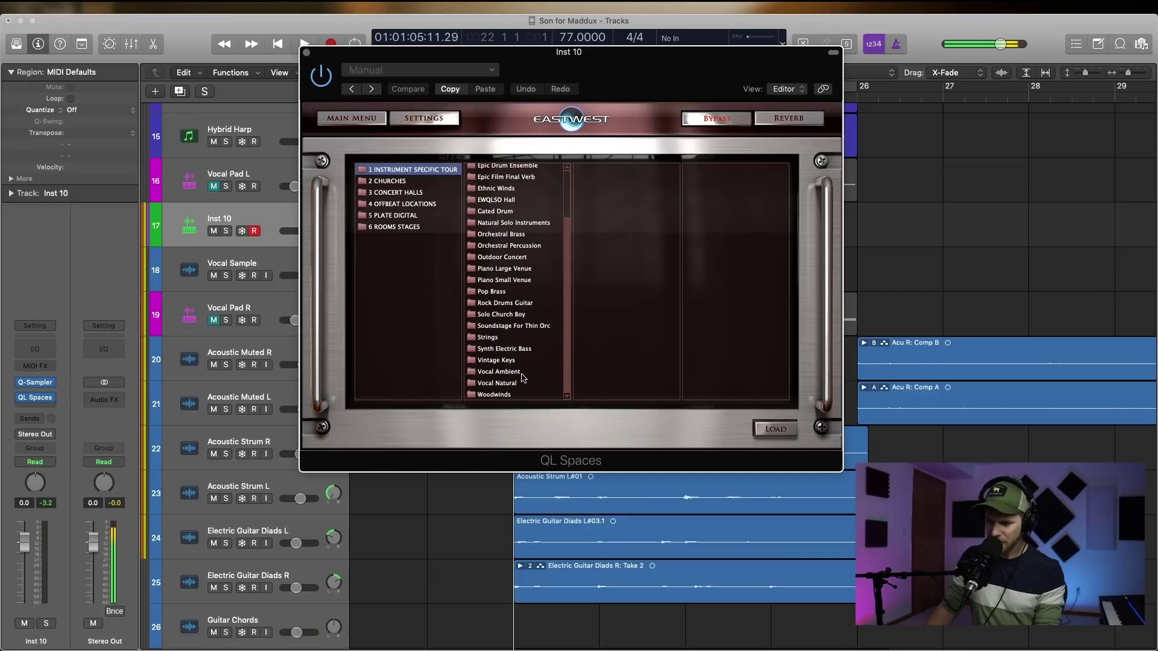
{"action": "left_click", "coordinate": [516, 385]}
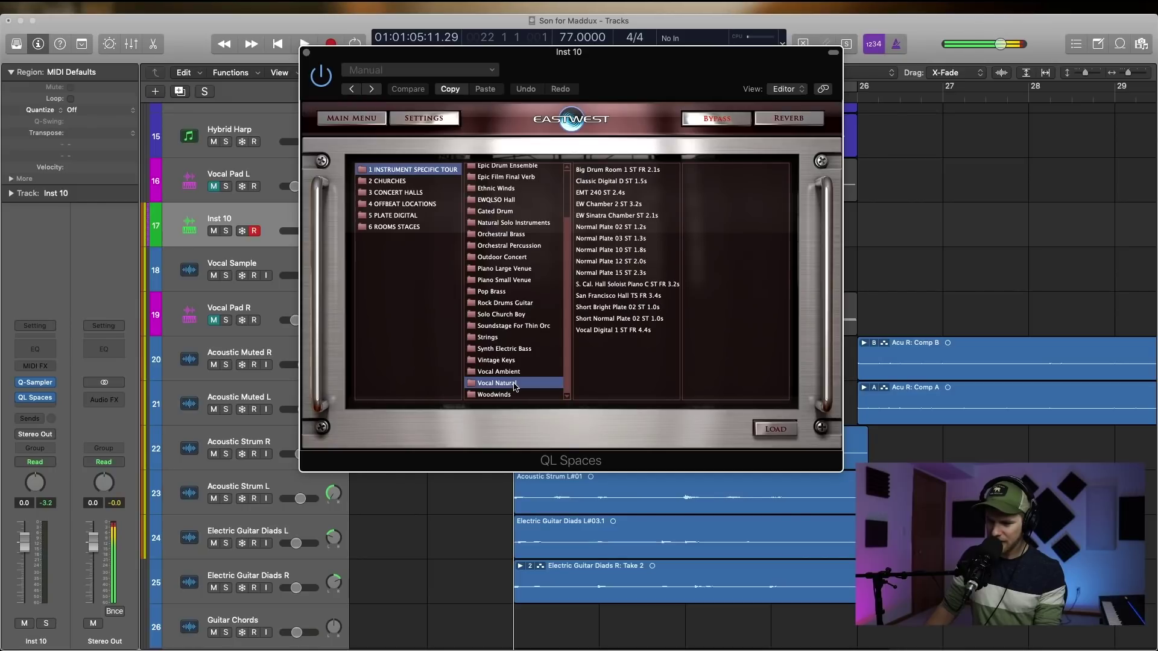
{"action": "double_click", "coordinate": [615, 273]}
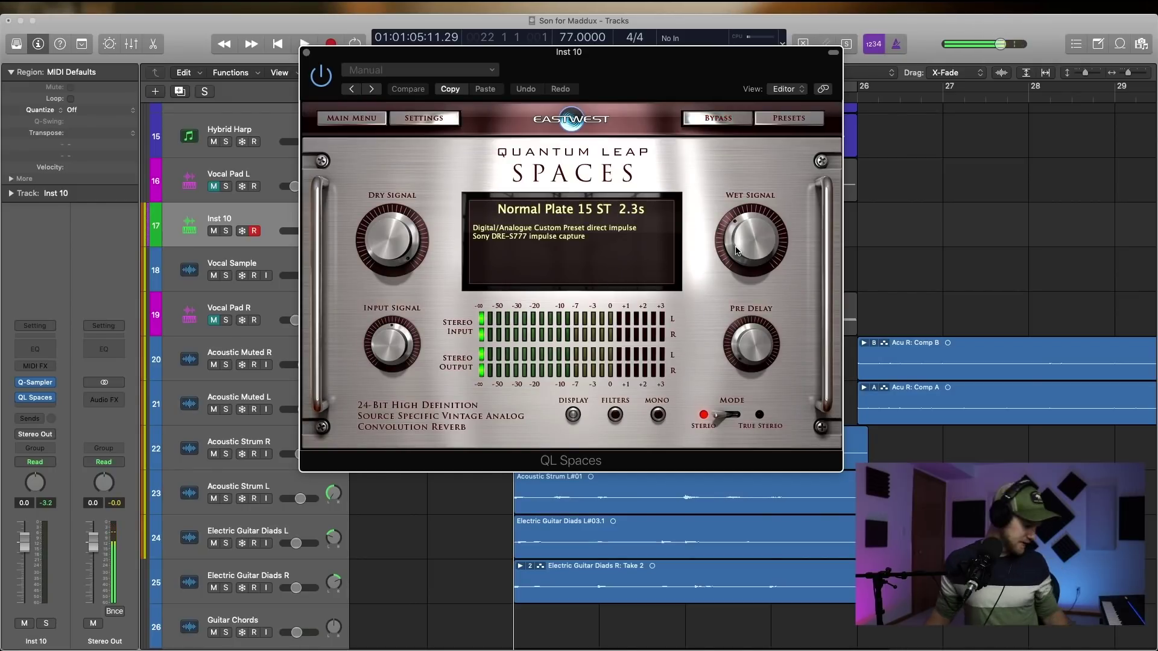
{"action": "left_click_drag", "start_coordinate": [735, 251], "coordinate": [741, 209]}
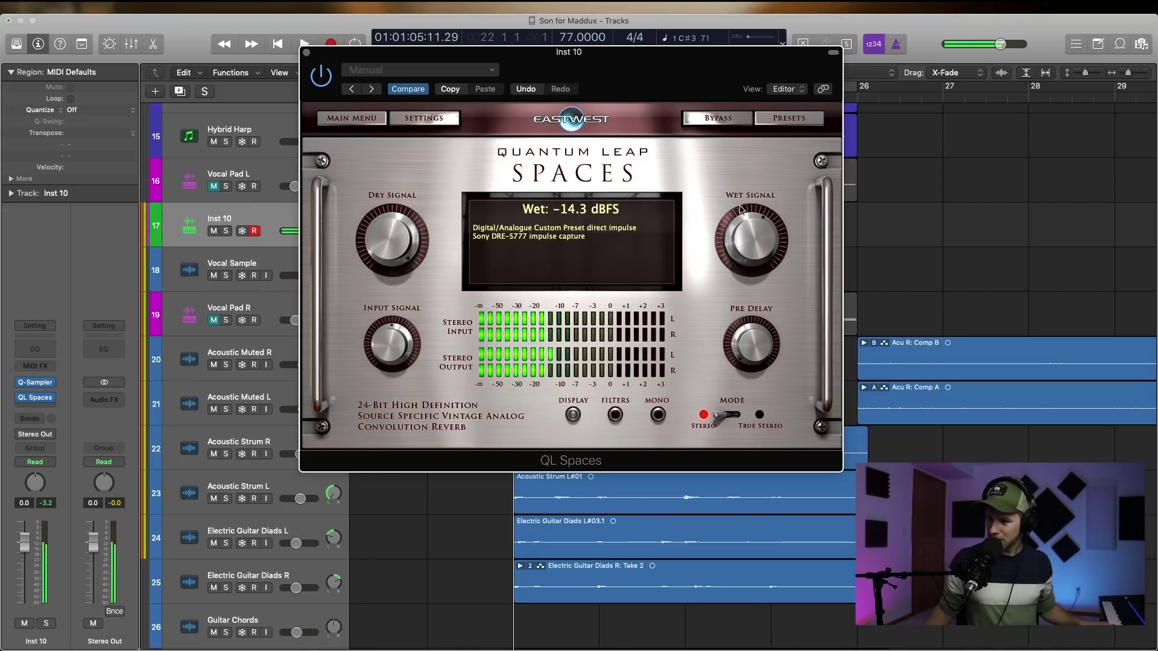
{"action": "left_click", "coordinate": [306, 53]}
Insert the Replika delay after QL Spaces on Inst 10 and set its delay mode to Diffusion
{"action": "left_click", "coordinate": [35, 413]}
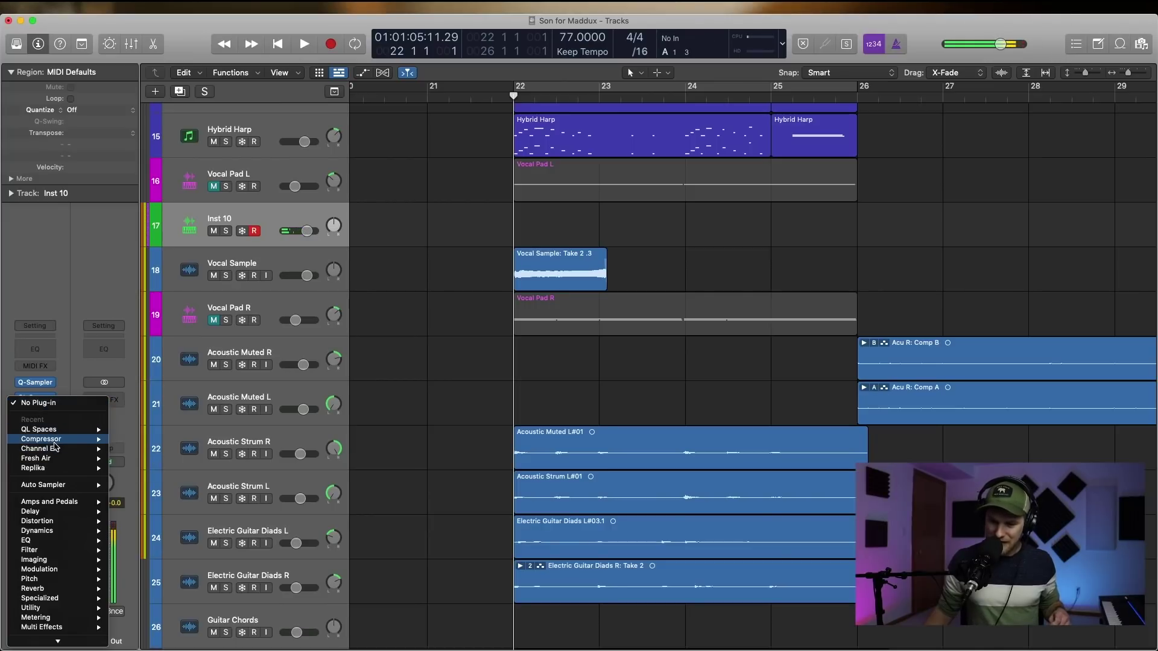
{"action": "left_click", "coordinate": [122, 469]}
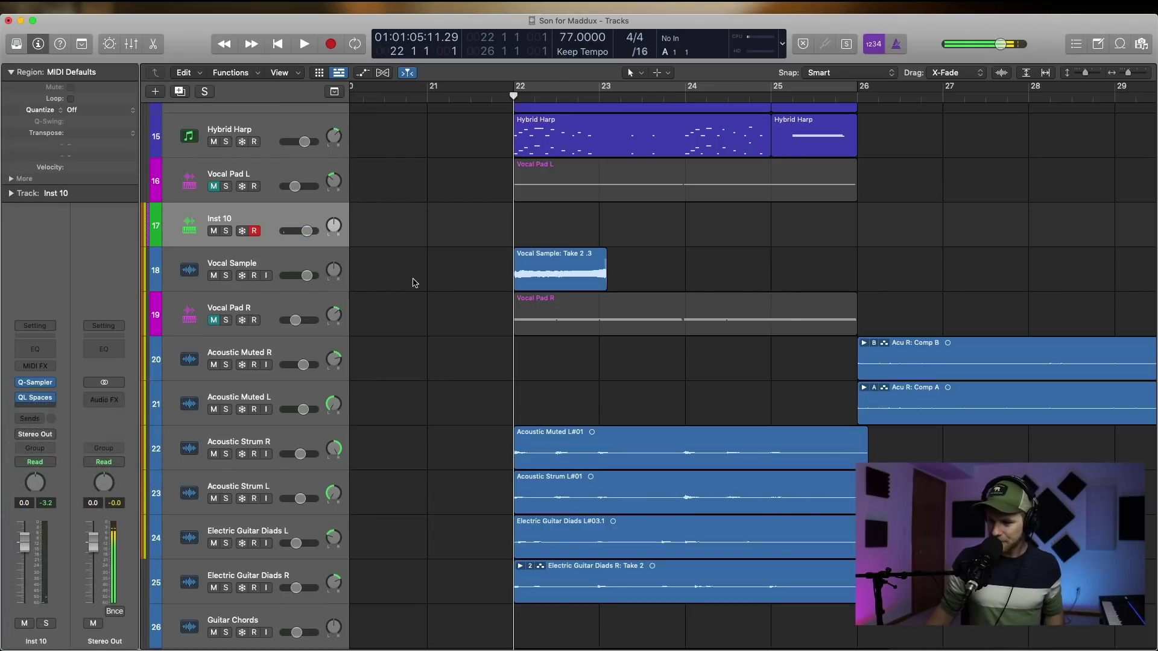
{"action": "left_click", "coordinate": [470, 296]}
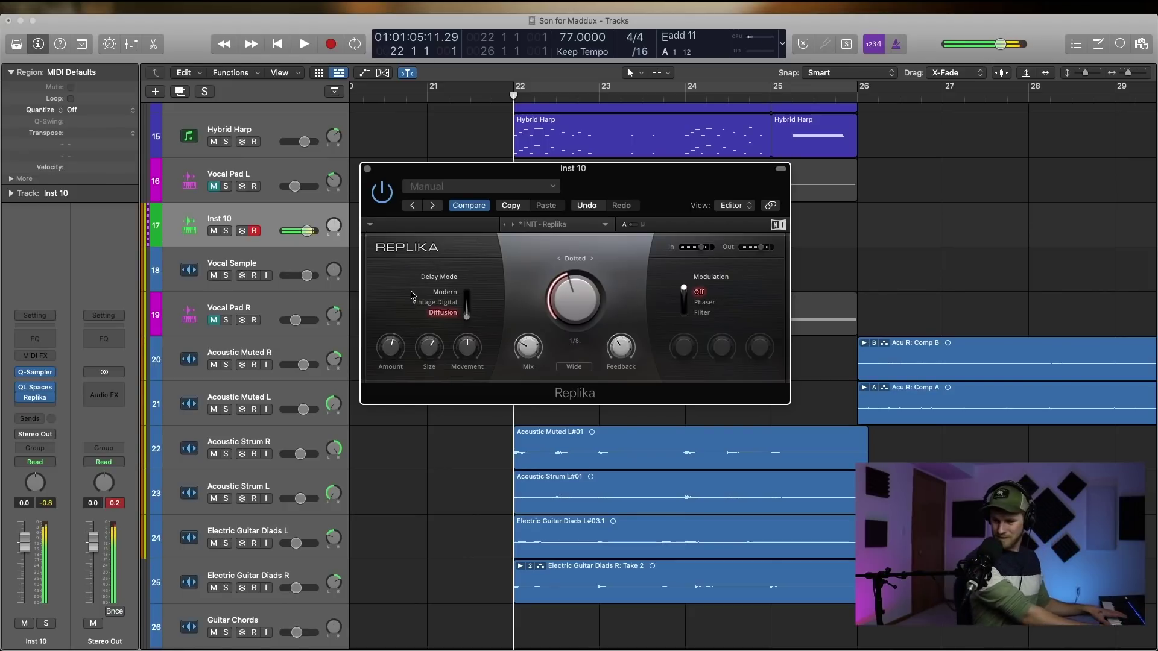
{"action": "left_click", "coordinate": [368, 169]}
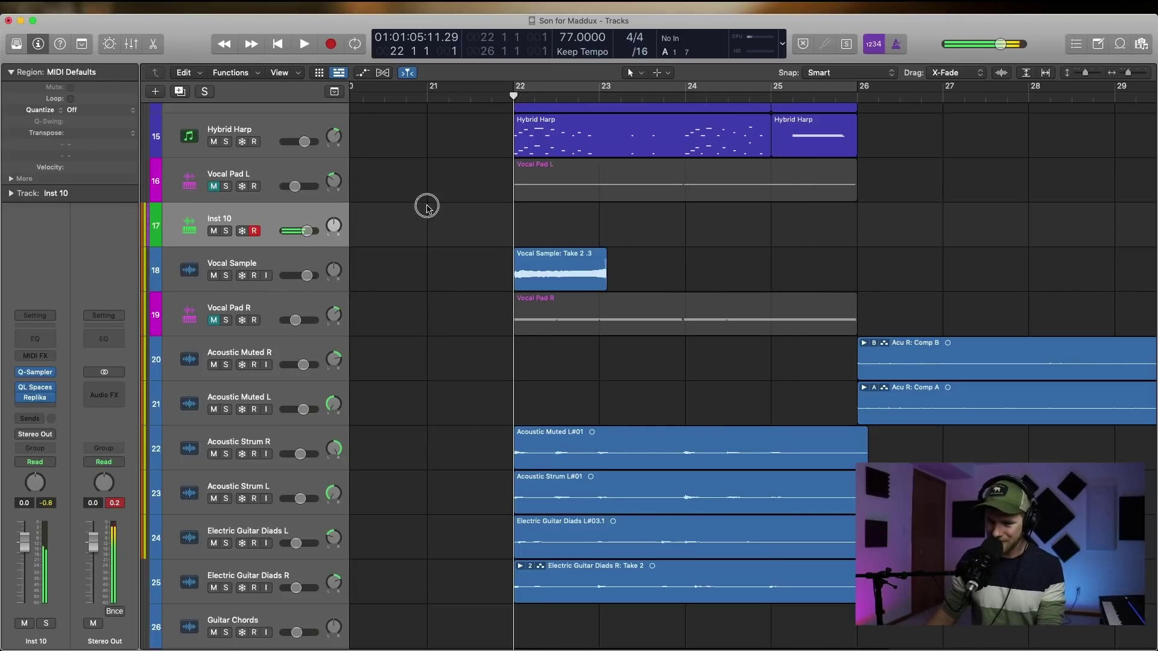
Insert Fresh Air on Inst 10 and raise Mid Air to about 36 and High Air to about 42
{"action": "left_click", "coordinate": [43, 408]}
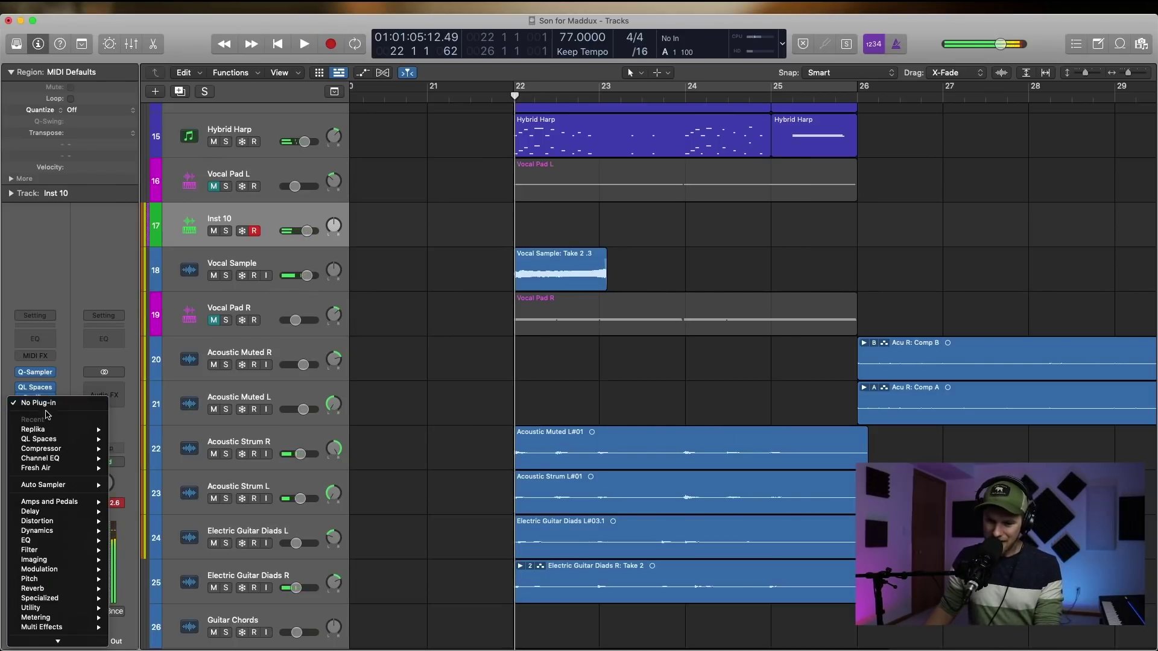
{"action": "left_click", "coordinate": [146, 475]}
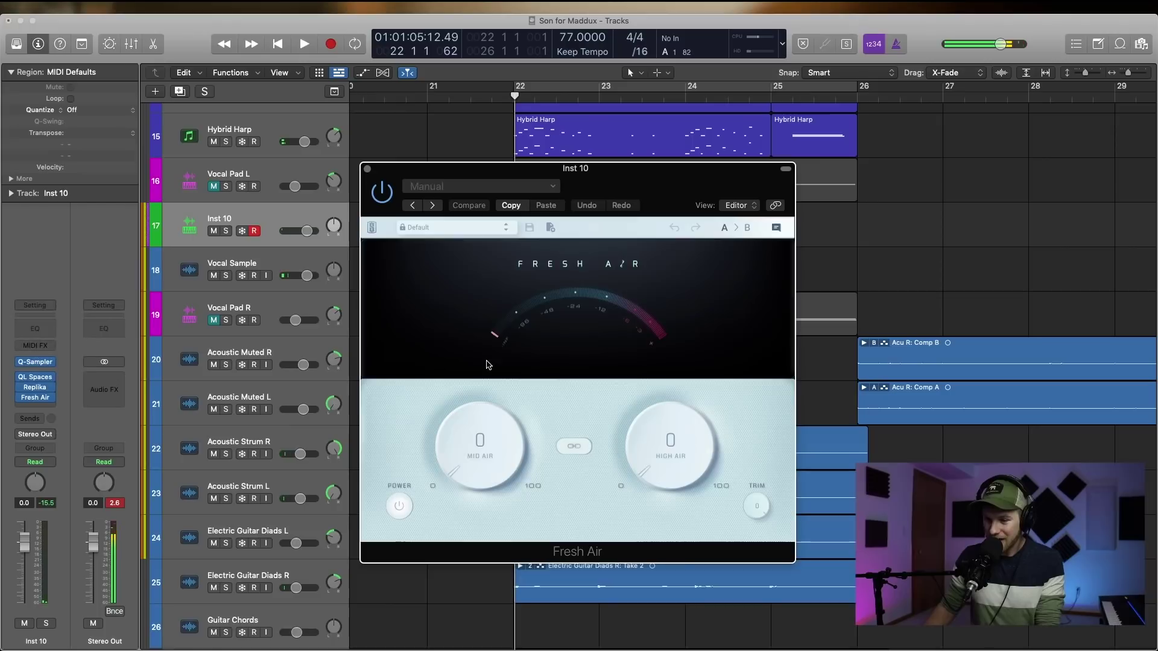
{"action": "left_click_drag", "start_coordinate": [668, 445], "coordinate": [667, 419]}
{"action": "mouse_move", "coordinate": [478, 439]}
{"action": "left_mouse_down"}
{"action": "mouse_move", "coordinate": [460, 406]}
{"action": "mouse_move", "coordinate": [495, 425]}
{"action": "left_mouse_up"}
{"action": "left_click_drag", "start_coordinate": [671, 433], "coordinate": [682, 349]}
{"action": "left_click_drag", "start_coordinate": [476, 446], "coordinate": [485, 429]}
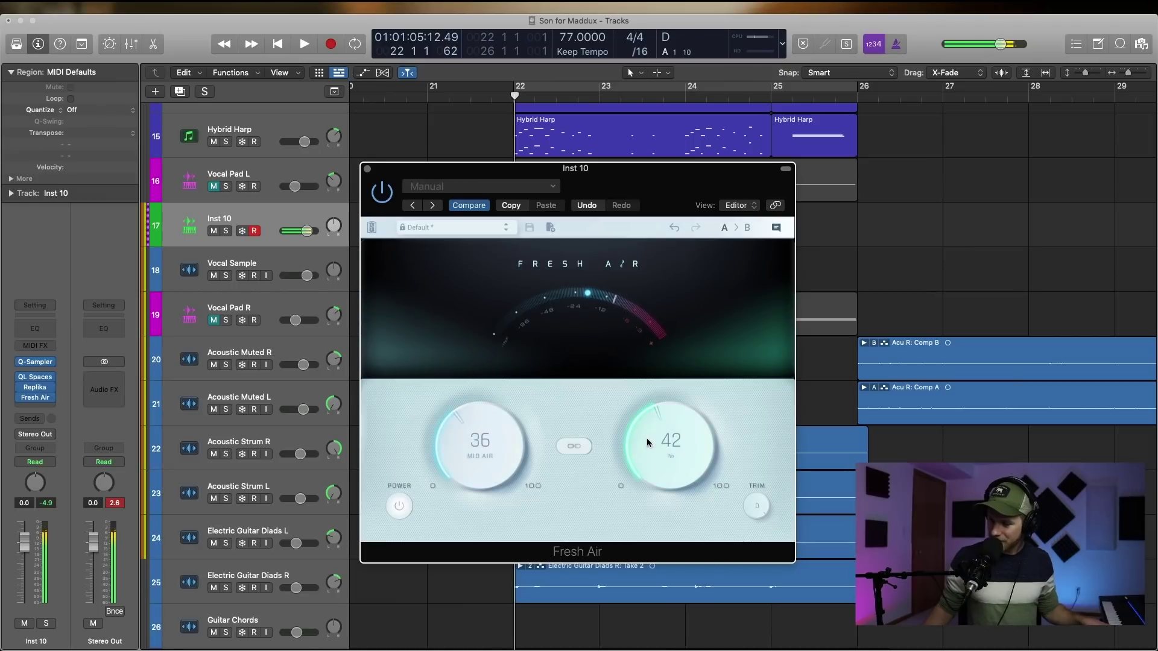
{"action": "left_click_drag", "start_coordinate": [649, 439], "coordinate": [621, 446]}
{"action": "left_click", "coordinate": [367, 169]}
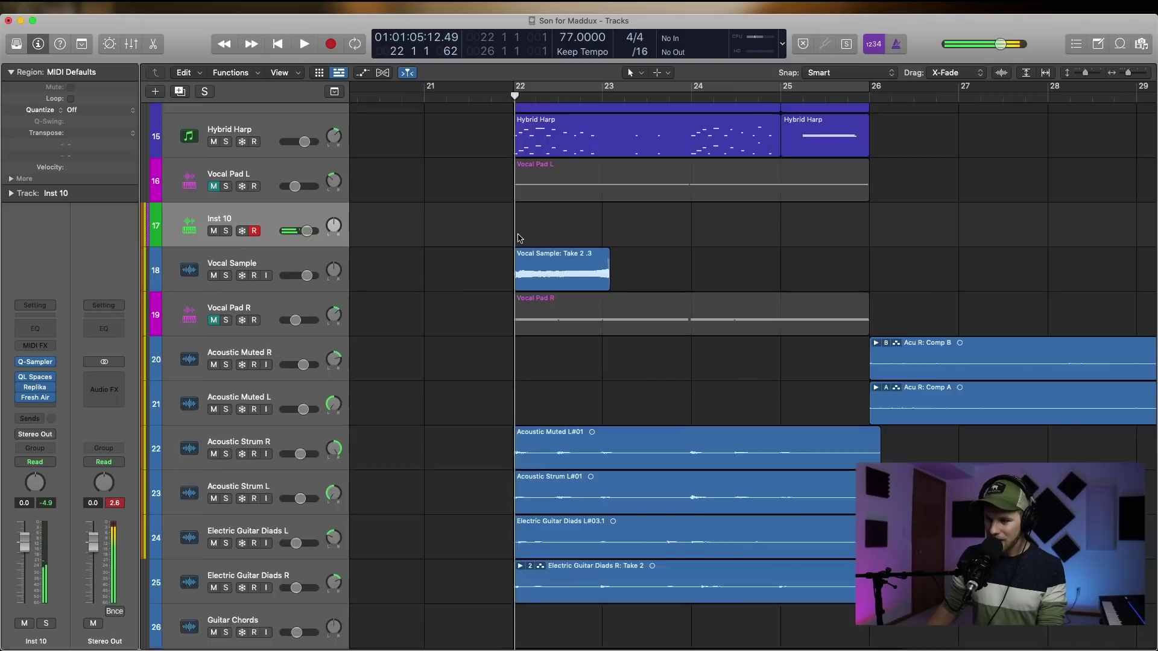
Move the Inst 10 track above Vocal Pad L and mute the Vocal Sample track, with the playhead at bar 22
{"action": "left_click_drag", "start_coordinate": [253, 220], "coordinate": [267, 178]}
{"action": "scroll", "coordinate": [444, 216], "scroll_direction": "up", "scroll_amount": 5}
{"action": "left_click", "coordinate": [501, 96]}
{"action": "left_click", "coordinate": [214, 411]}
{"action": "left_click", "coordinate": [522, 361]}
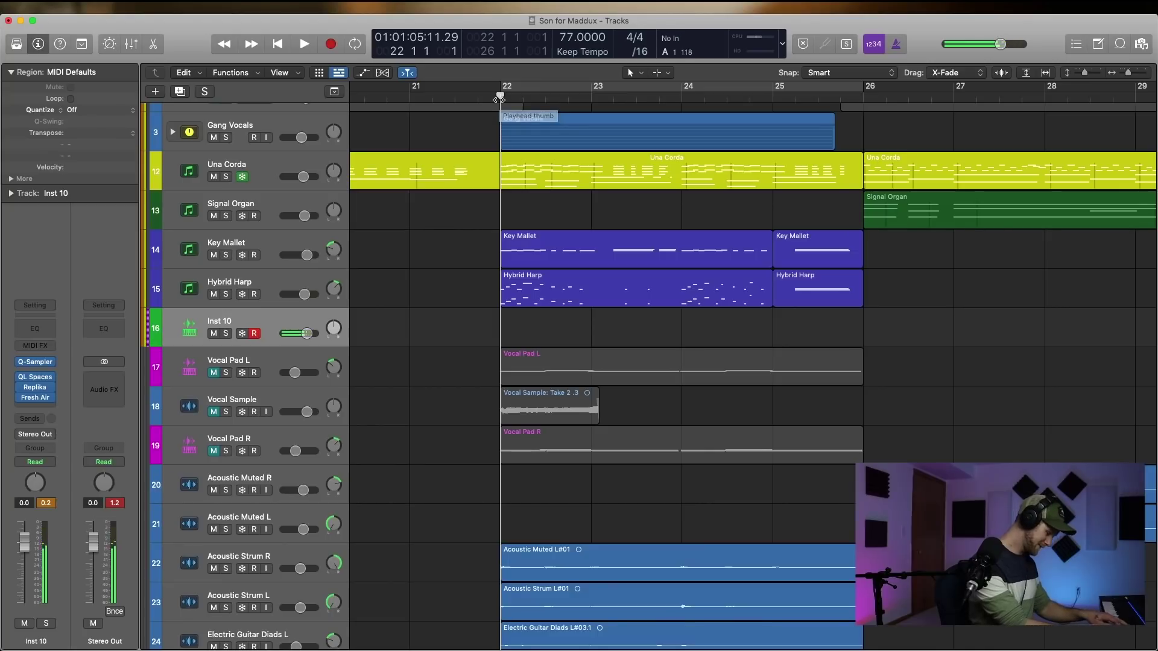
Rename Inst 10 as Vocal L and duplicate it as Vocal R, panning the pair to -27 and +25
{"action": "double_click", "coordinate": [287, 316]}
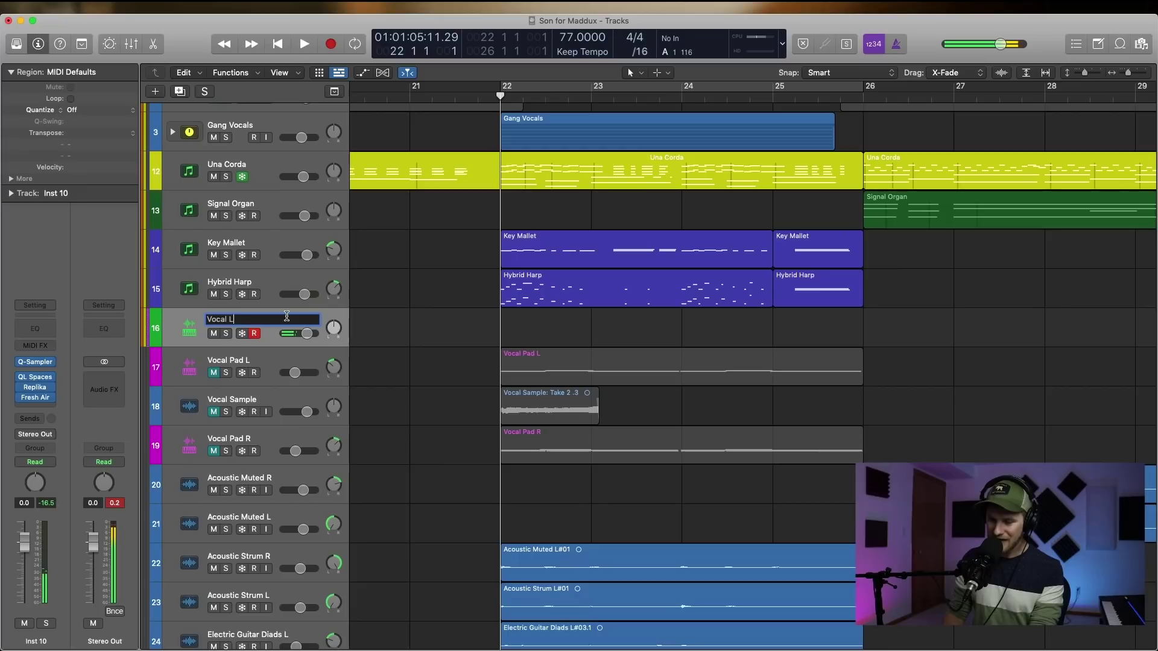
{"action": "type", "text": "Vocal L"}
{"action": "key", "text": "Return"}
{"action": "key", "text": "super+d"}
{"action": "double_click", "coordinate": [307, 358]}
{"action": "key", "text": "BackSpace"}
{"action": "type", "text": "R"}
{"action": "key", "text": "Return"}
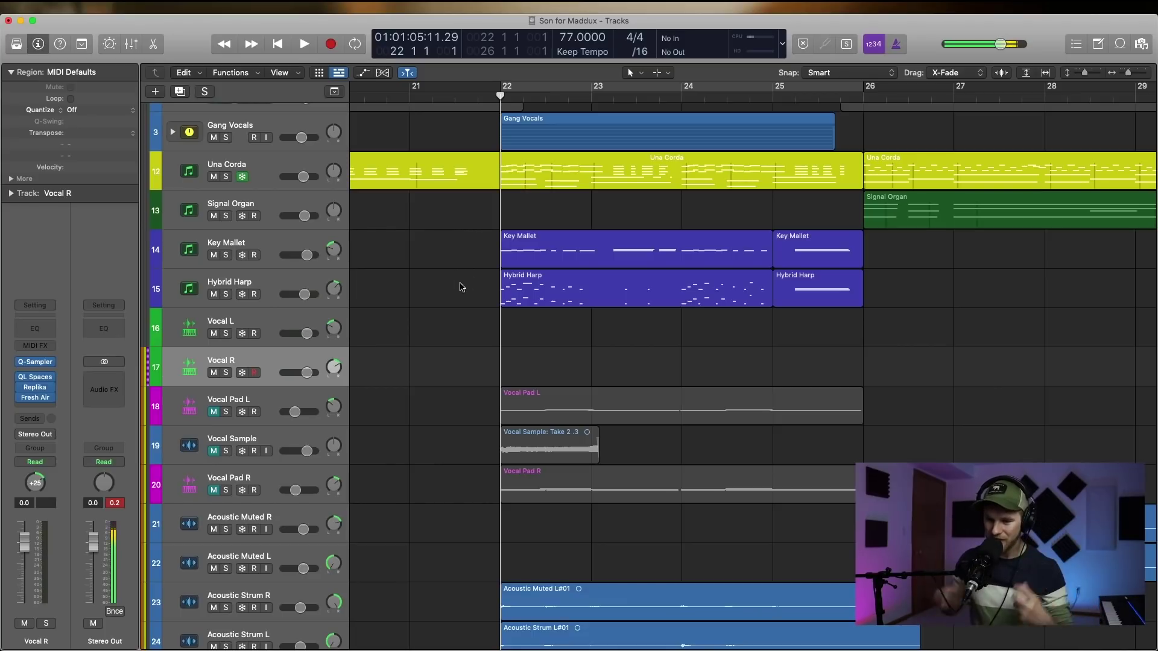
Record a two-bar, two-voice part on Vocal R from bar 22 and repeat the region once up to bar 26
{"action": "key", "text": "r"}
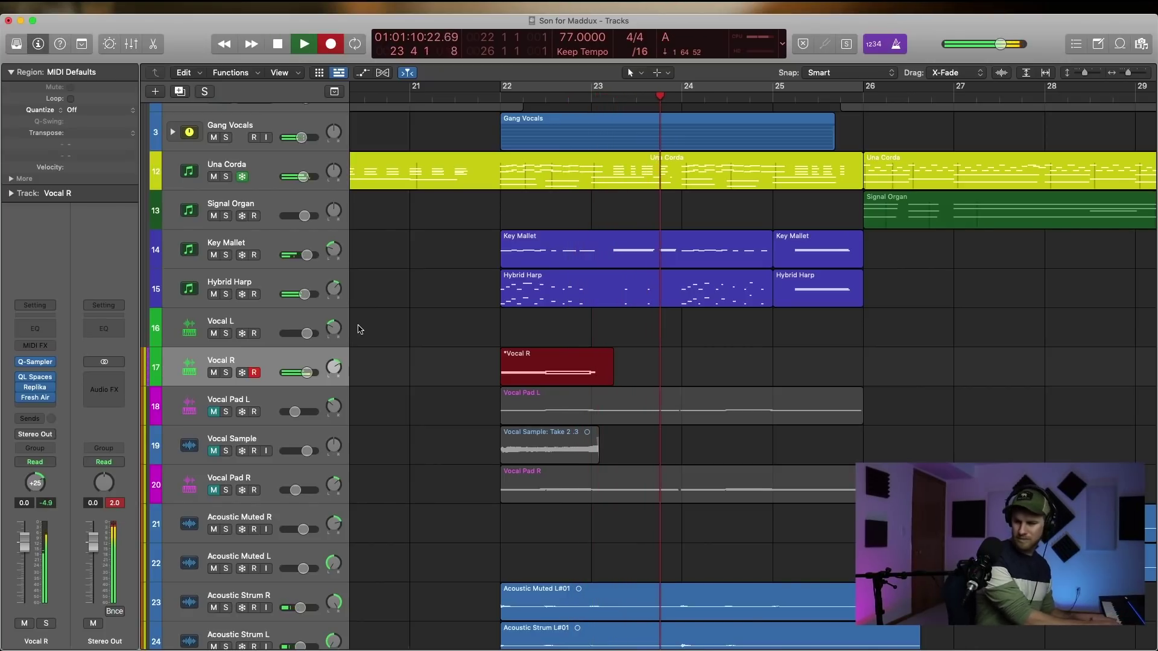
{"action": "key", "text": "space"}
{"action": "double_click", "coordinate": [612, 377]}
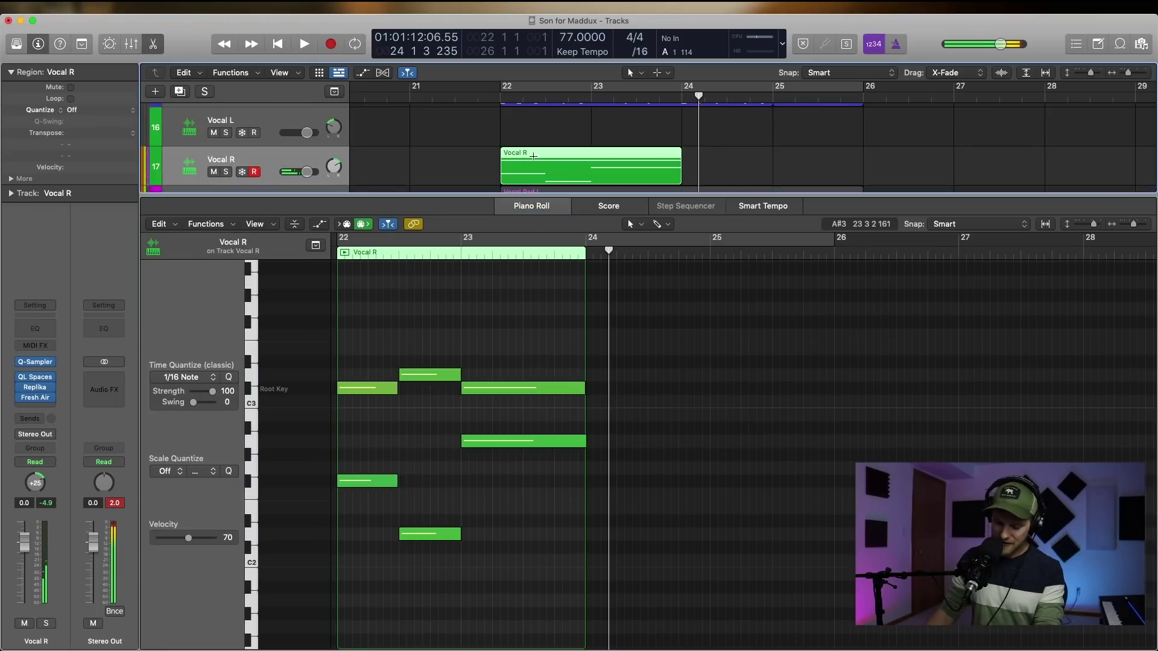
{"action": "key", "text": "super+r"}
{"action": "left_click", "coordinate": [541, 129]}
{"action": "left_click", "coordinate": [500, 96]}
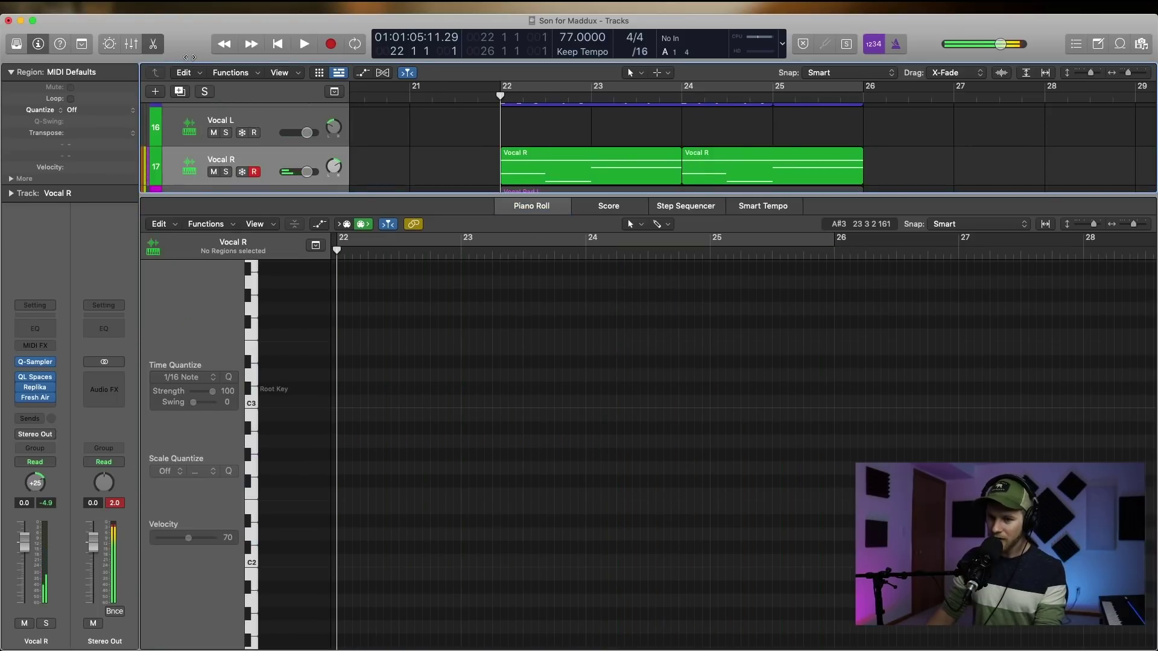
{"action": "left_click", "coordinate": [153, 43]}
Record a complementary two-bar part on Vocal L from bar 22 and open its region in the Piano Roll
{"action": "scroll", "coordinate": [462, 223], "scroll_direction": "up", "scroll_amount": 5}
{"action": "left_click", "coordinate": [417, 247]}
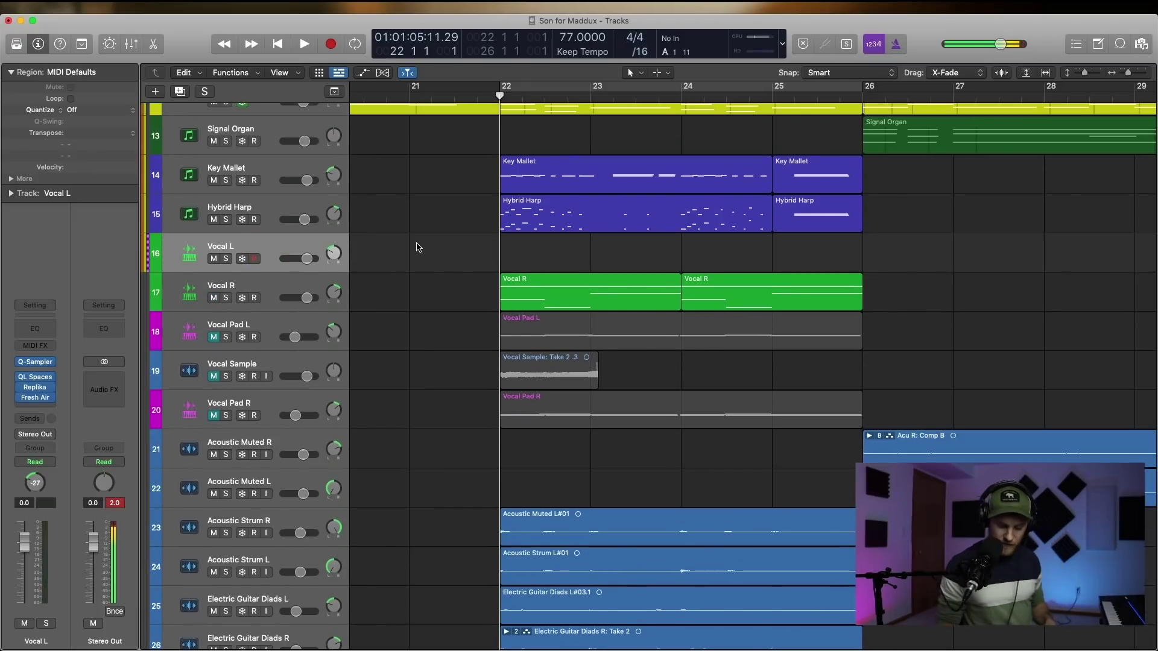
{"action": "key", "text": "r"}
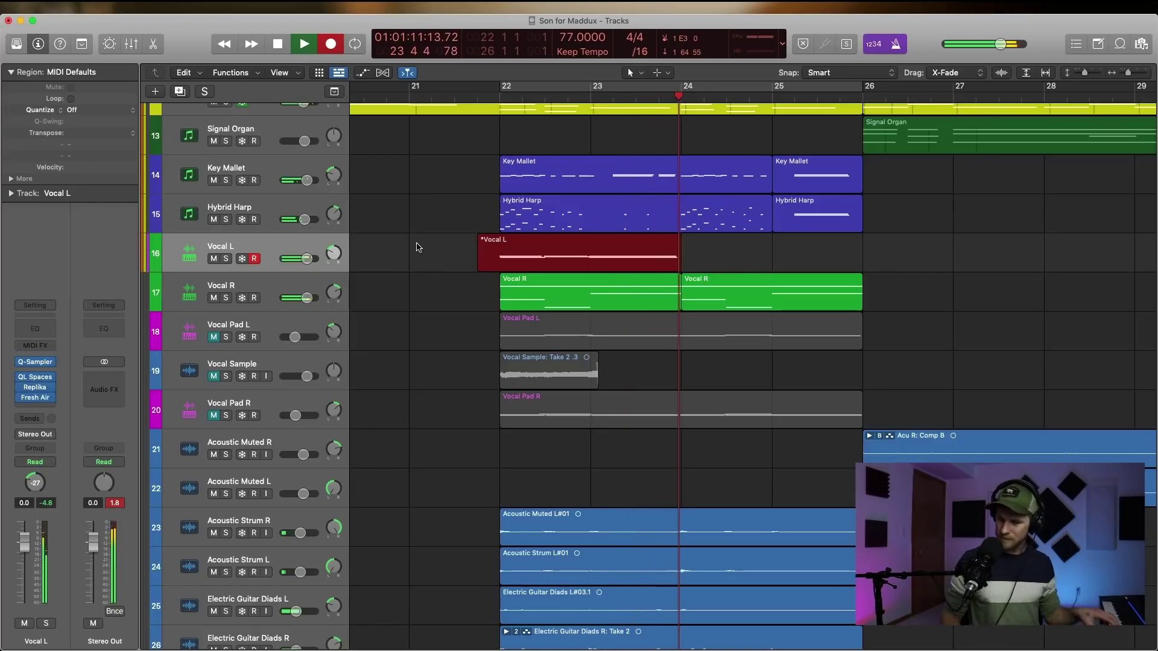
{"action": "key", "text": "space"}
{"action": "left_click", "coordinate": [562, 249]}
{"action": "double_click", "coordinate": [561, 249]}
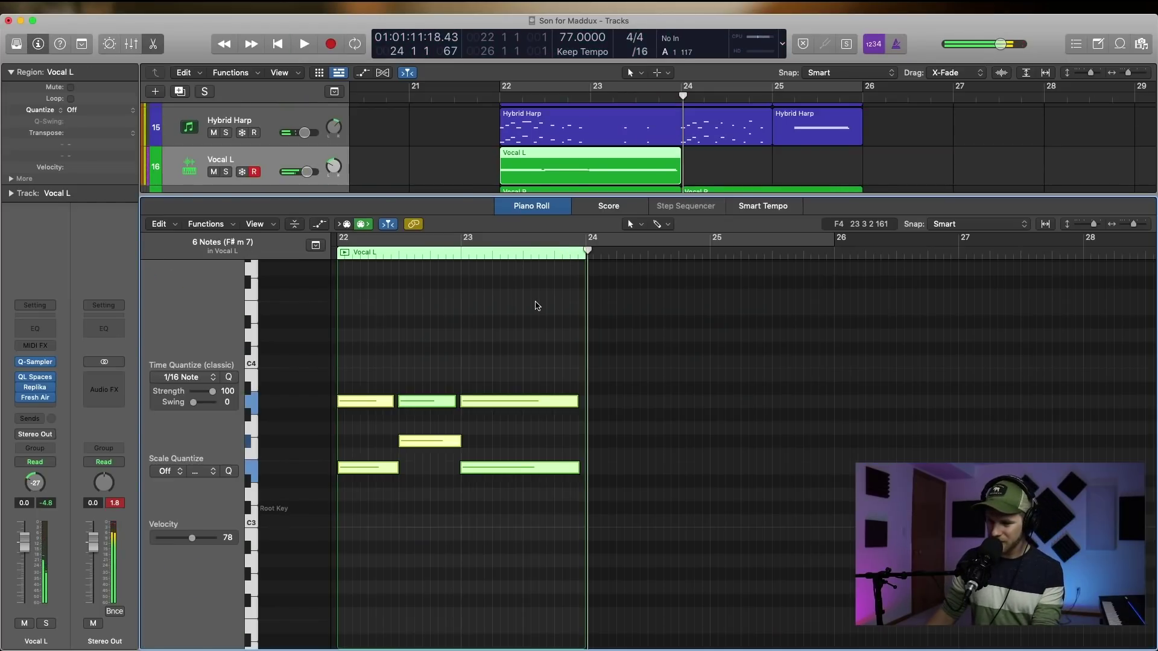
Extend the two closing notes of the Vocal L region to its end and the first upper note to meet the next one
{"action": "scroll", "coordinate": [535, 304], "scroll_direction": "up", "scroll_amount": 3}
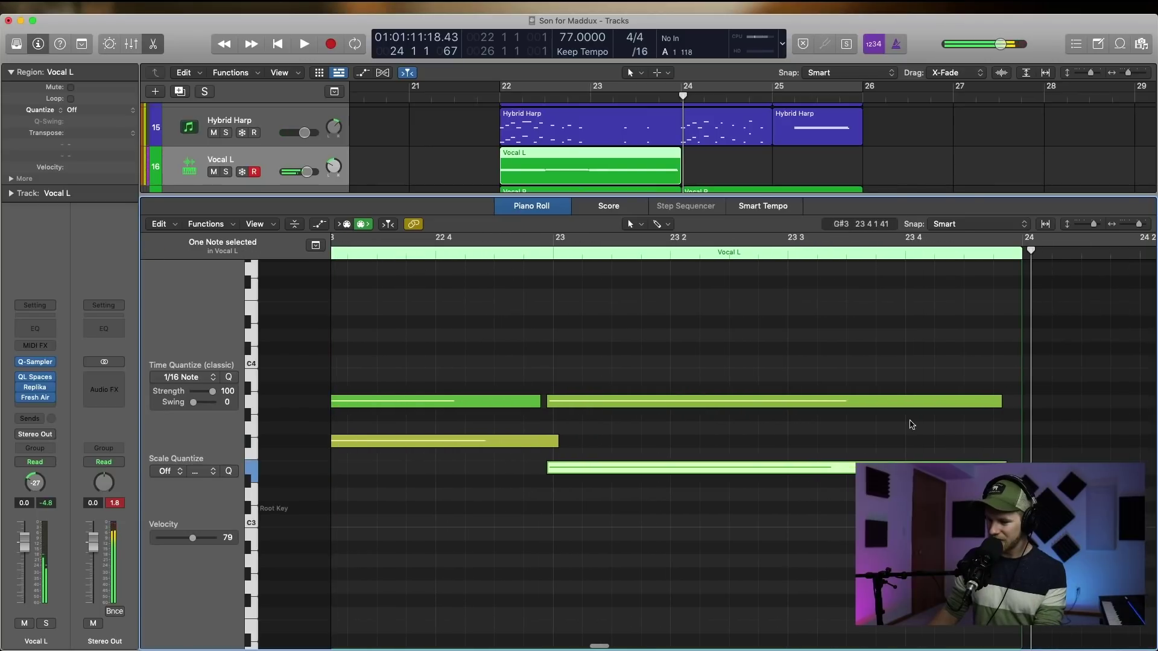
{"action": "left_click_drag", "start_coordinate": [996, 400], "coordinate": [1017, 400]}
{"action": "left_click", "coordinate": [949, 440]}
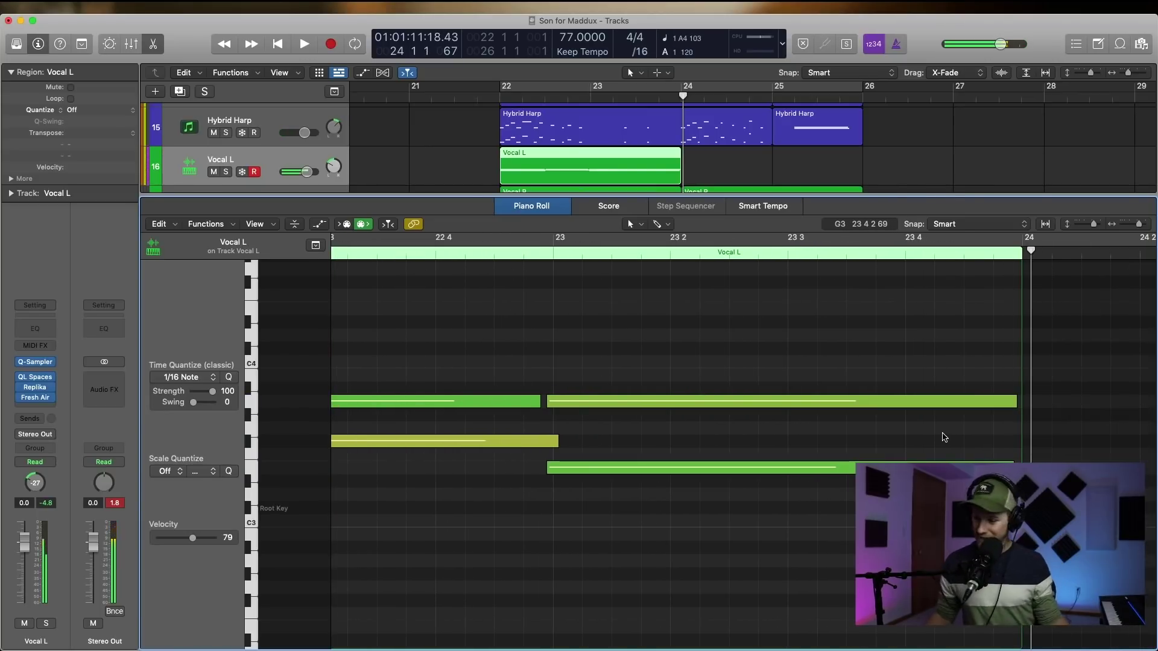
{"action": "left_click_drag", "start_coordinate": [986, 367], "coordinate": [1007, 473]}
{"action": "left_click", "coordinate": [676, 291]}
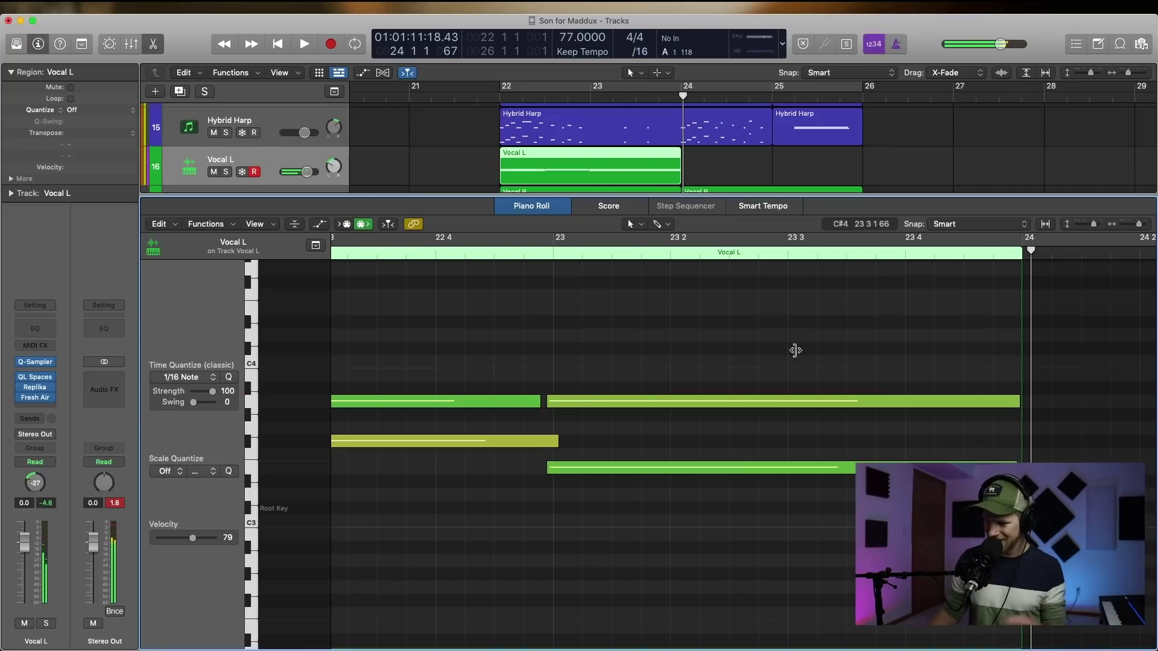
{"action": "key", "text": "z"}
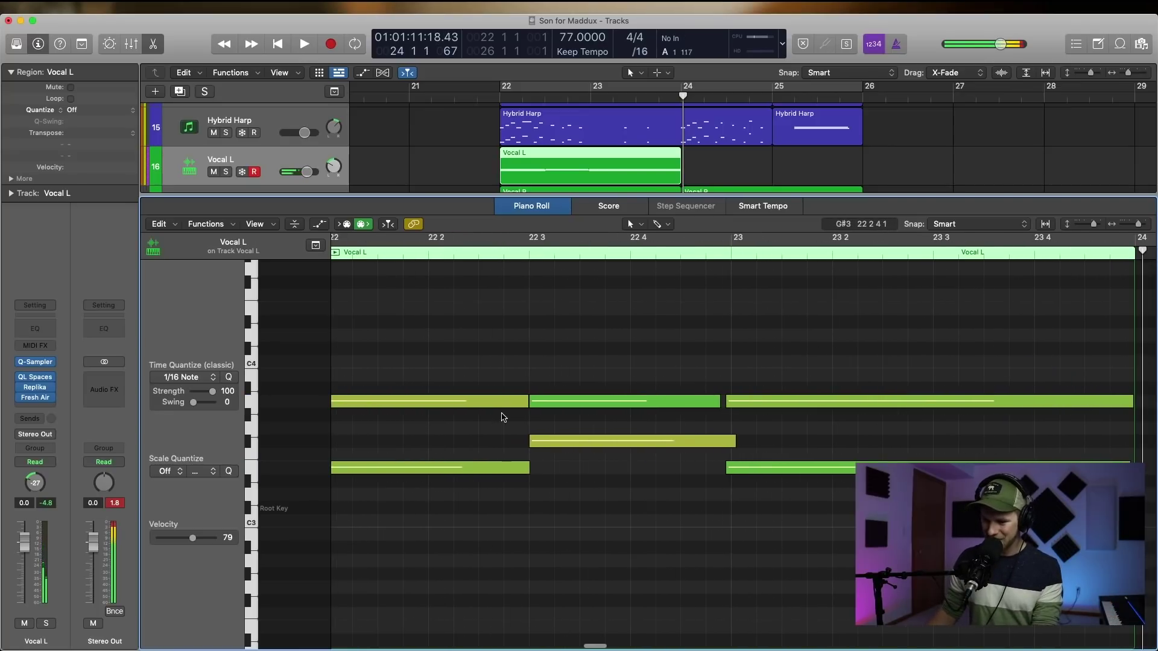
{"action": "left_click", "coordinate": [523, 402]}
{"action": "left_click", "coordinate": [523, 402]}
{"action": "scroll", "coordinate": [491, 349], "scroll_direction": "left", "scroll_amount": 4}
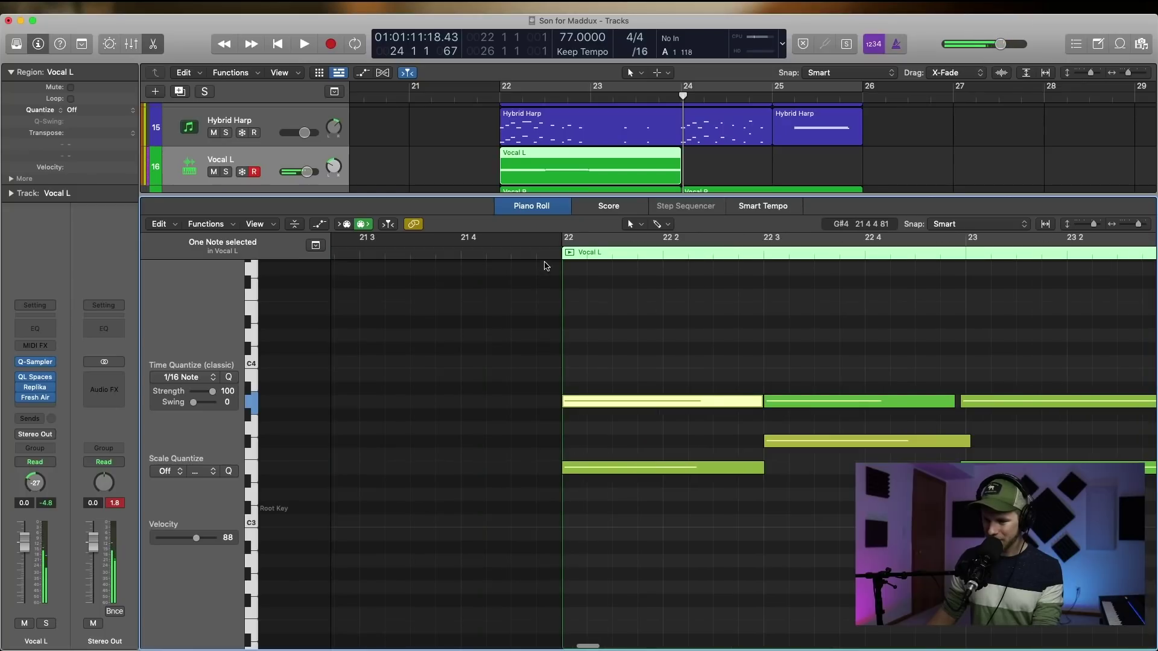
Play the song from bar 22 while lowering the Vocal L and Vocal R volumes, Vocal L to -7.0 dB, and pan Vocal L to -18
{"action": "left_click", "coordinate": [536, 252]}
{"action": "key", "text": "space"}
{"action": "key", "text": "p"}
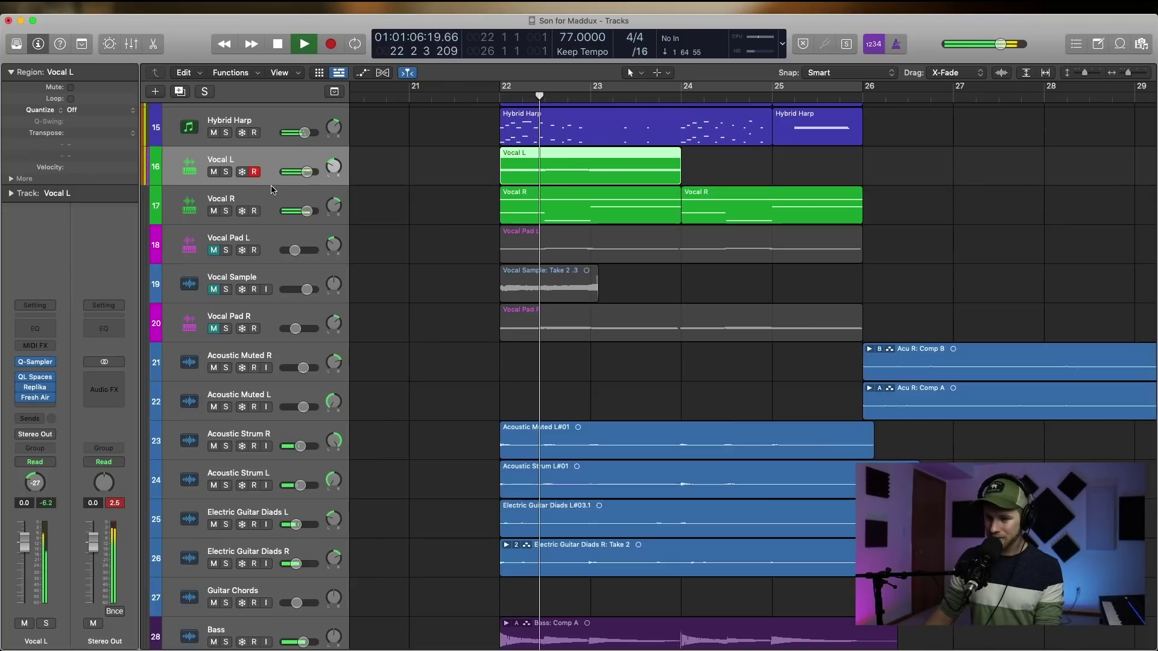
{"action": "left_click", "coordinate": [272, 191], "text": "shift"}
{"action": "left_click", "coordinate": [288, 174]}
{"action": "left_click_drag", "start_coordinate": [288, 172], "coordinate": [299, 212]}
{"action": "left_click", "coordinate": [279, 160]}
{"action": "left_click_drag", "start_coordinate": [342, 168], "coordinate": [342, 162]}
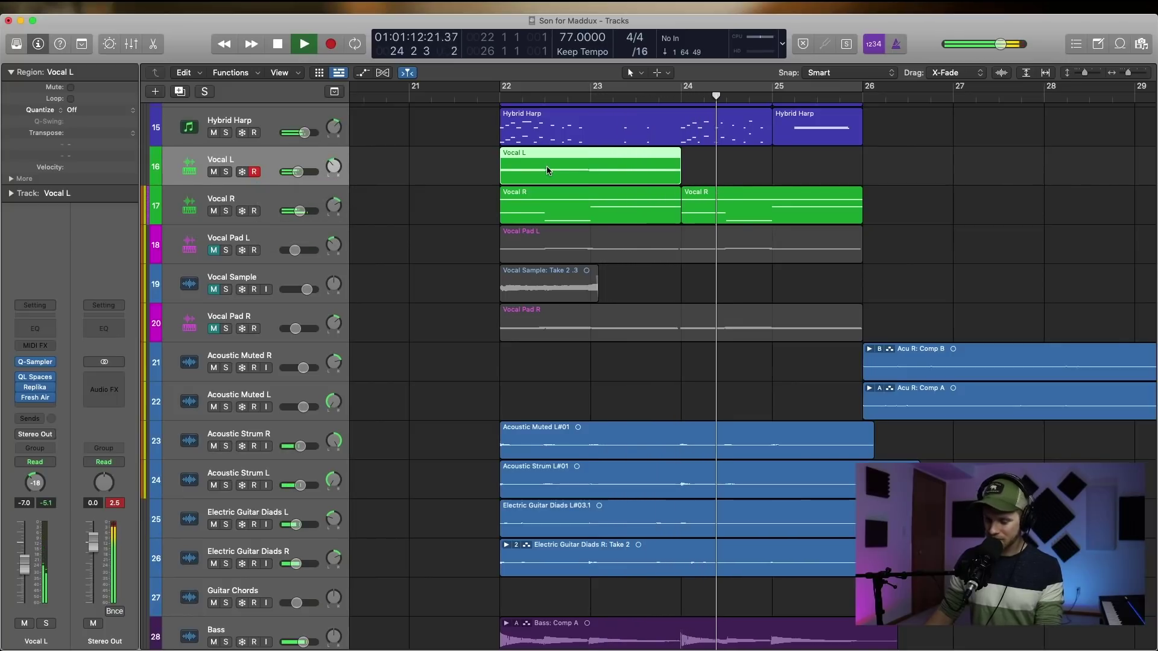
Repeat the Vocal L region once up to bar 26 and raise the Vocal R volume slightly during playback
{"action": "key", "text": "super+r"}
{"action": "left_click_drag", "start_coordinate": [300, 211], "coordinate": [320, 216]}
{"action": "left_click", "coordinate": [436, 179]}
{"action": "scroll", "coordinate": [439, 181], "scroll_direction": "up", "scroll_amount": 2}
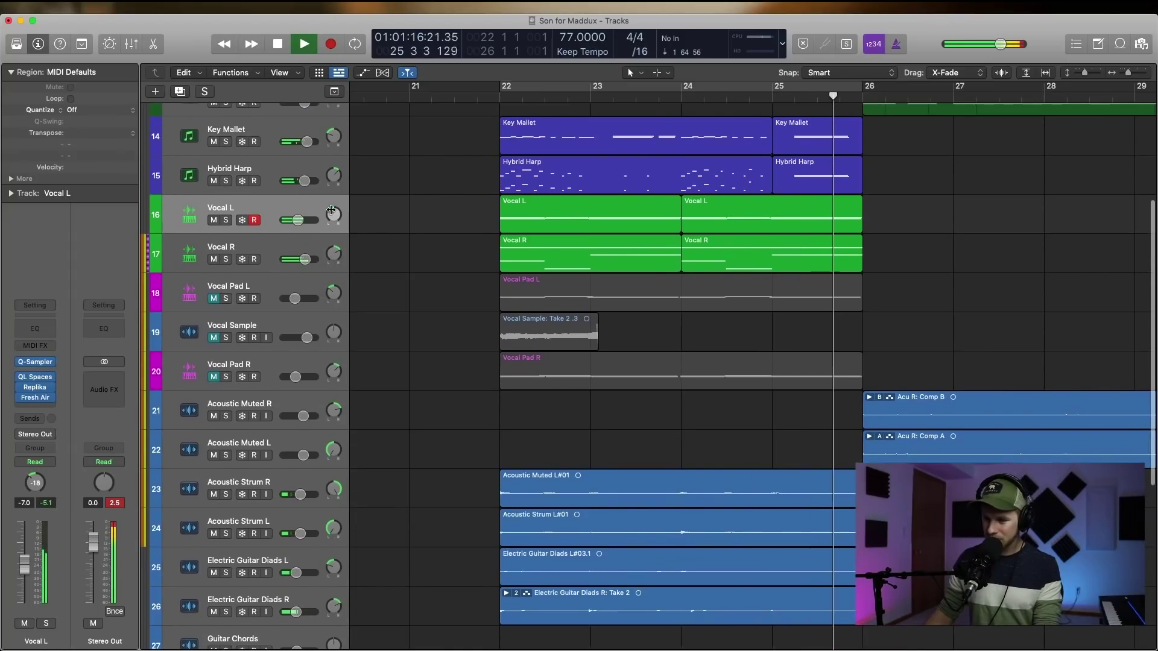
{"action": "key", "text": "space"}
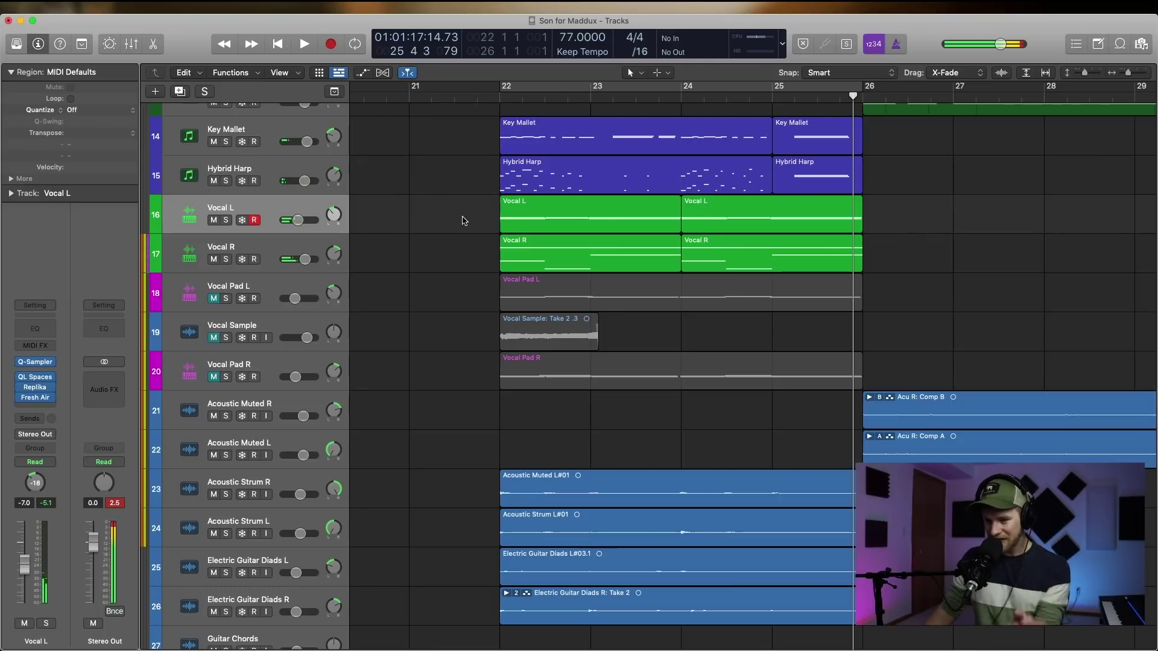
Insert a stereo Compressor after Fresh Air on the Vocal L track
{"action": "left_click", "coordinate": [42, 408]}
{"action": "mouse_move", "coordinate": [47, 460]}
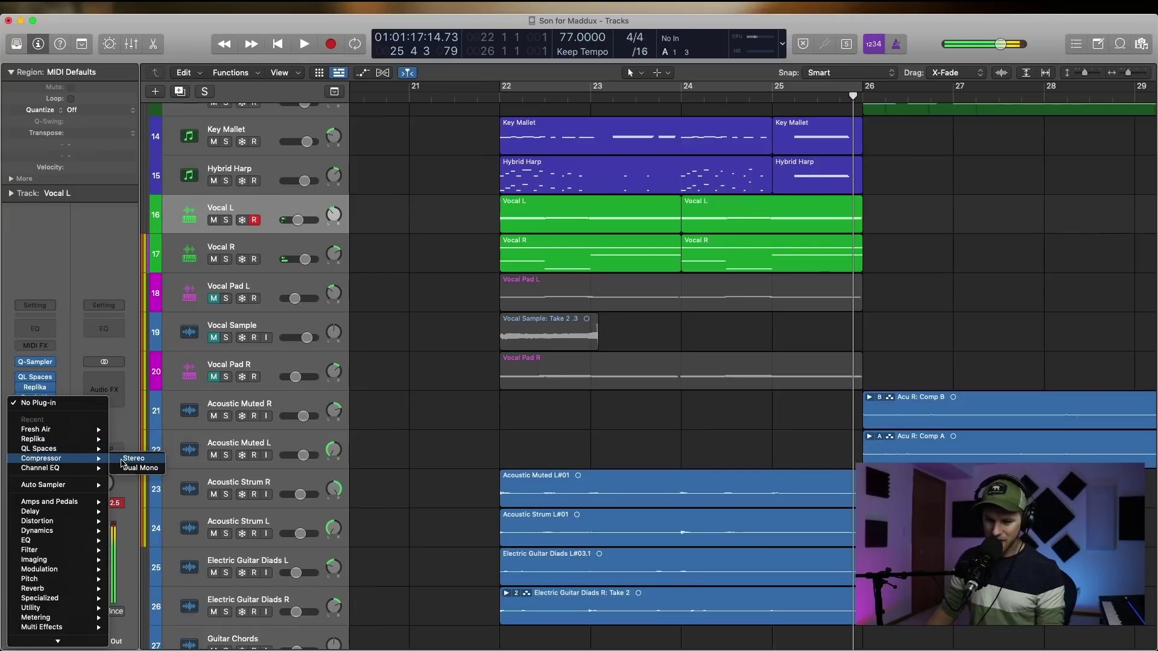
{"action": "left_click", "coordinate": [122, 460]}
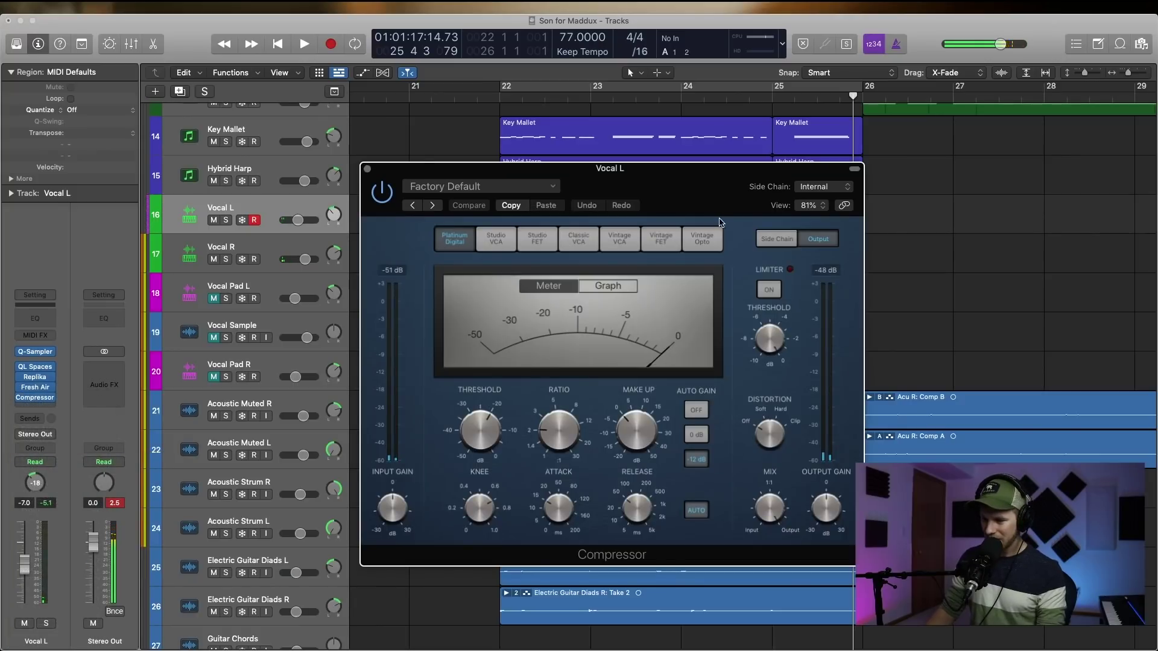
{"action": "left_click_drag", "start_coordinate": [773, 176], "coordinate": [747, 142]}
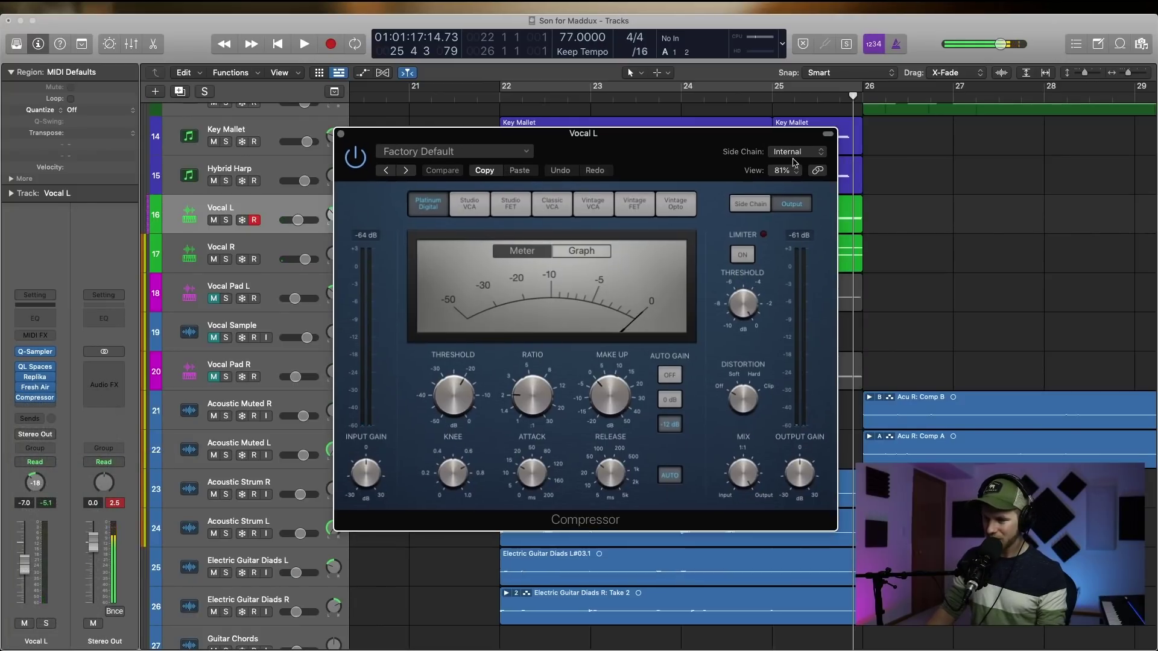
Check which instrument tracks the Vocal L Compressor offers as side-chain sources and close the plug-in
{"action": "left_click", "coordinate": [795, 154]}
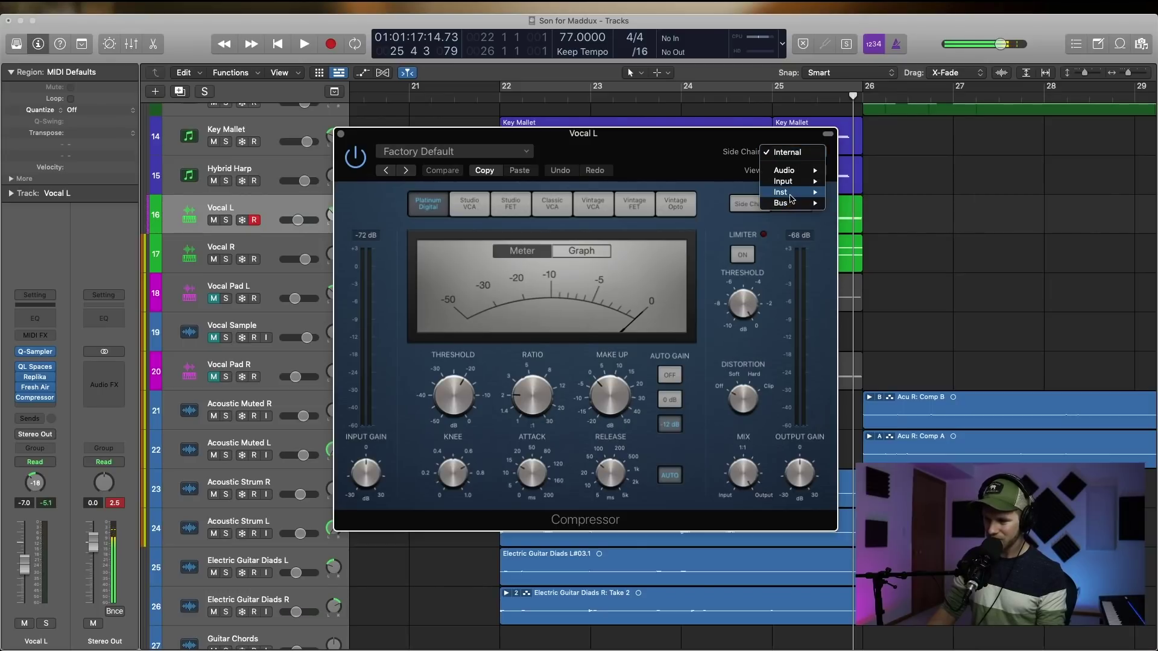
{"action": "mouse_move", "coordinate": [791, 197]}
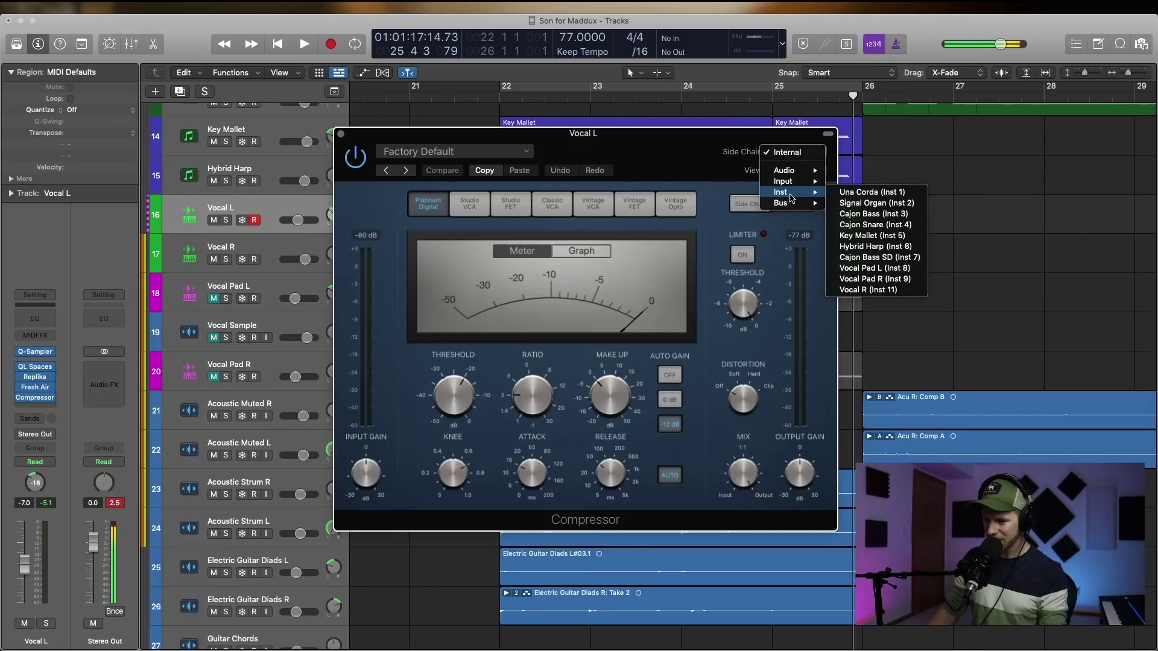
{"action": "left_click", "coordinate": [683, 159]}
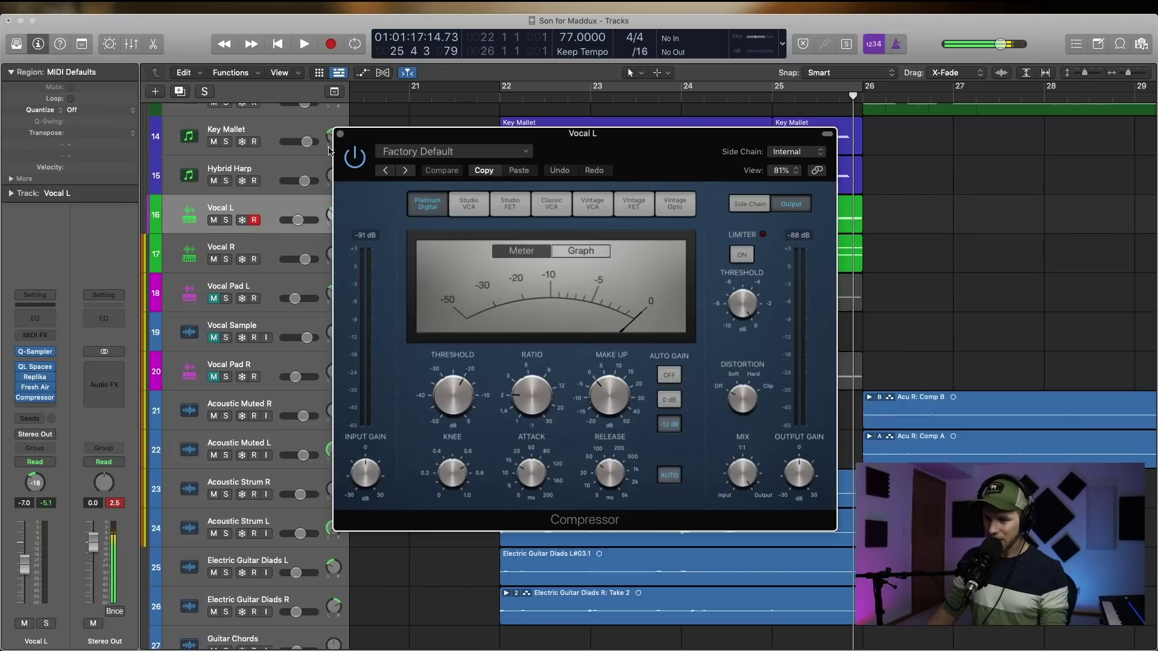
{"action": "left_click", "coordinate": [340, 134]}
Examine the cajon tracks at the end of the track list, including the muted Cajon Bass SD
{"action": "scroll", "coordinate": [429, 203], "scroll_direction": "down", "scroll_amount": 10}
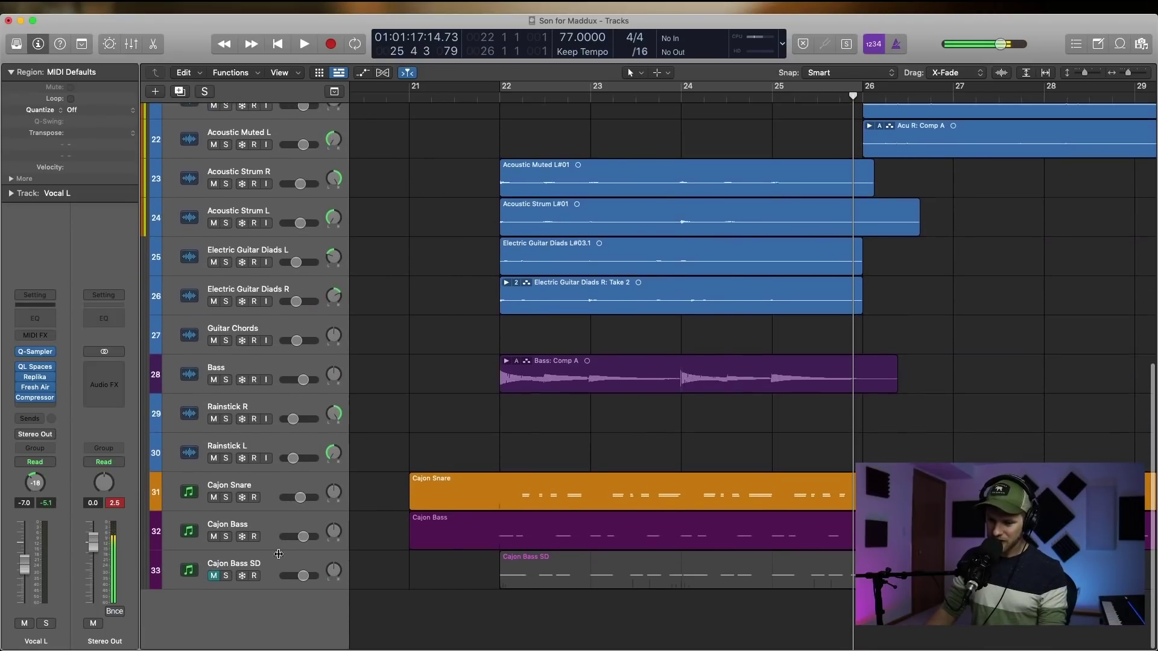
{"action": "left_click", "coordinate": [275, 564]}
{"action": "scroll", "coordinate": [362, 508], "scroll_direction": "up", "scroll_amount": 10}
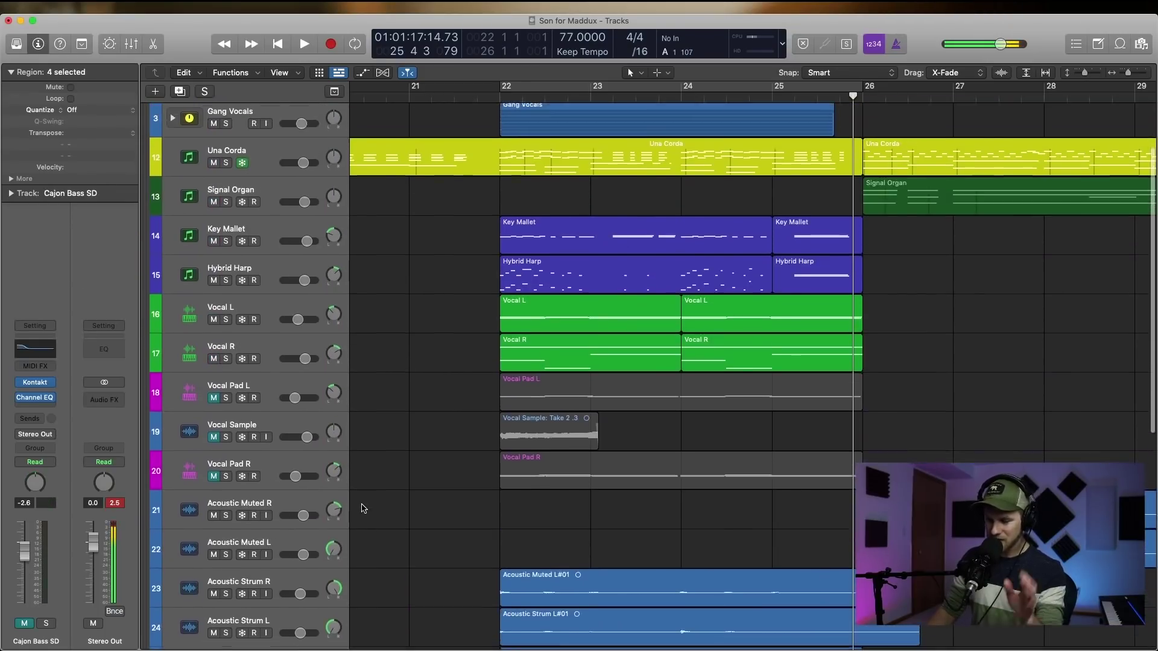
{"action": "scroll", "coordinate": [365, 512], "scroll_direction": "down", "scroll_amount": 2}
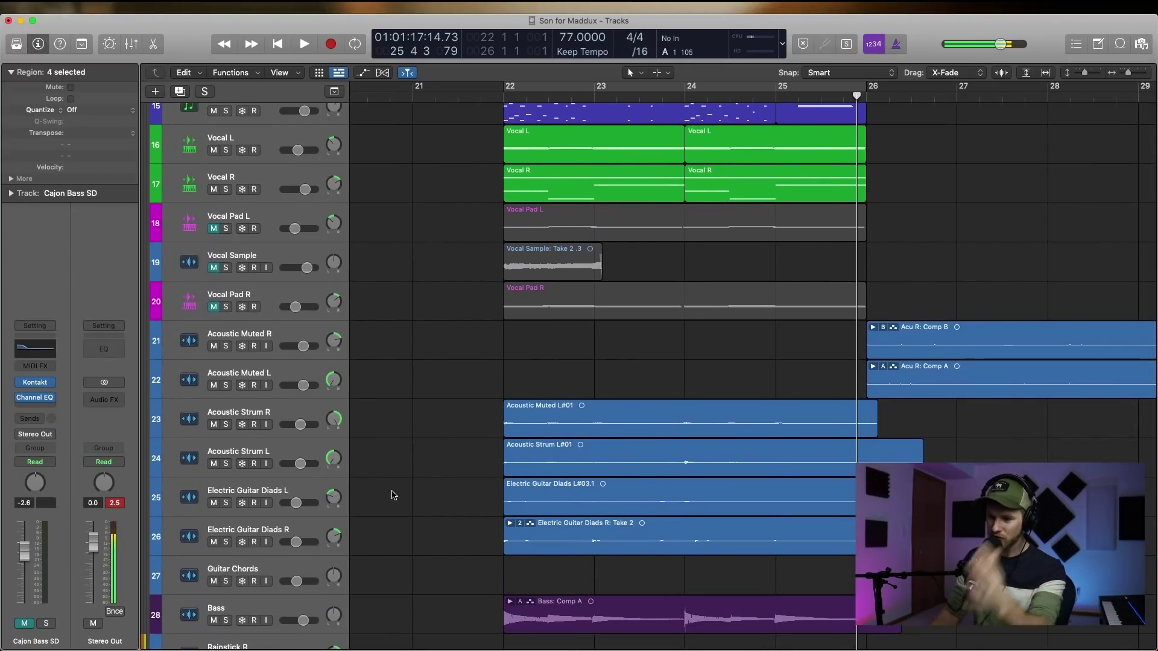
{"action": "scroll", "coordinate": [393, 495], "scroll_direction": "down", "scroll_amount": 6}
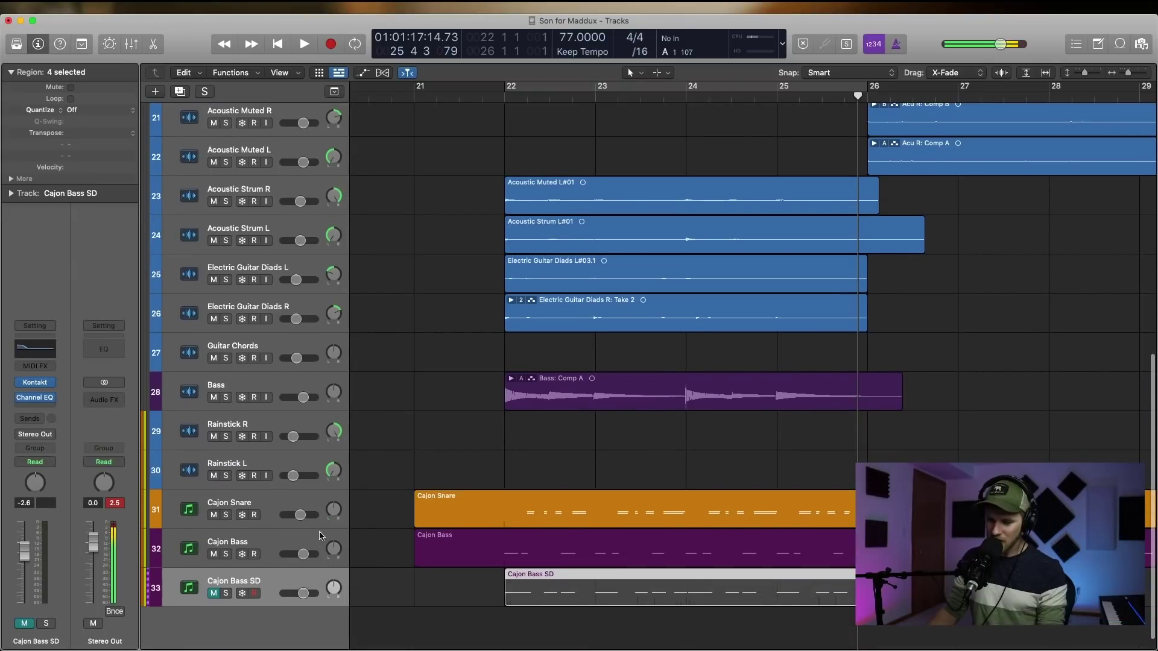
{"action": "left_click", "coordinate": [275, 546]}
{"action": "left_click", "coordinate": [320, 572]}
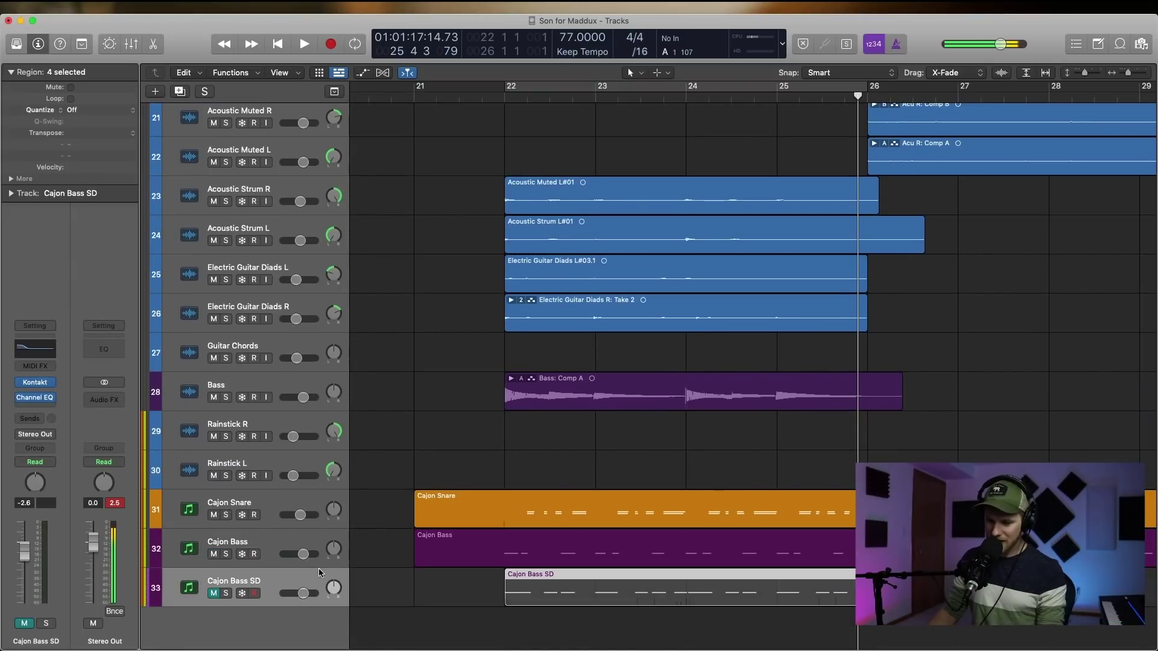
Audition the Cajon Bass track soloed from bar 22 and turn its solo off again
{"action": "left_click", "coordinate": [267, 541]}
{"action": "left_click", "coordinate": [503, 92]}
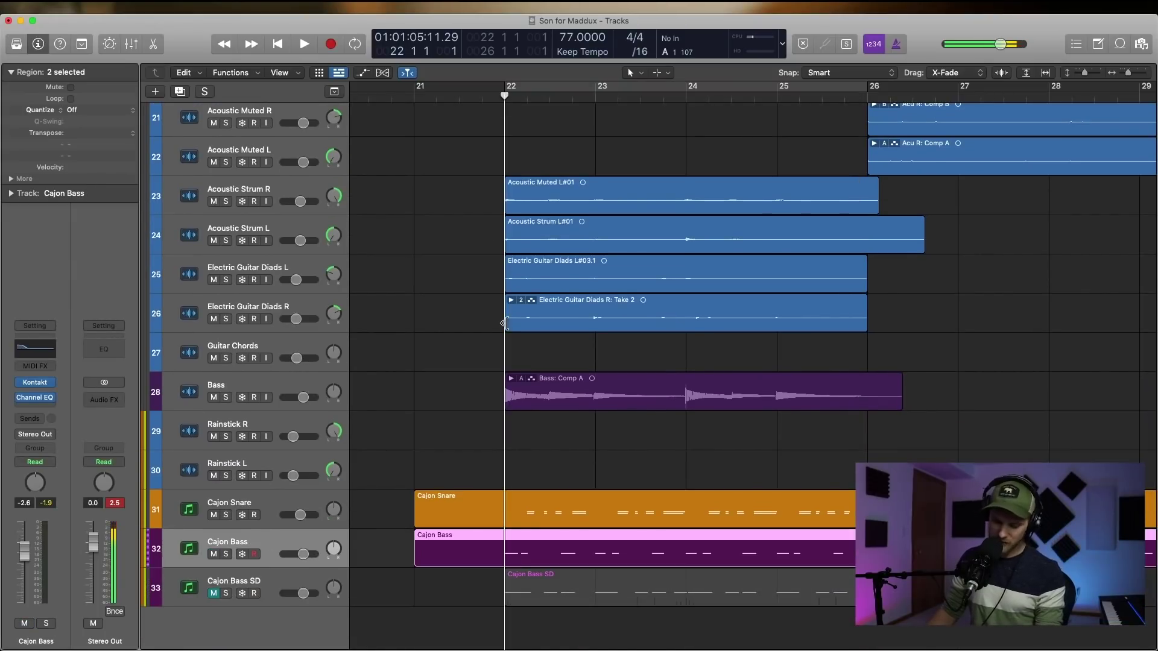
{"action": "key", "text": "s"}
{"action": "key", "text": "space"}
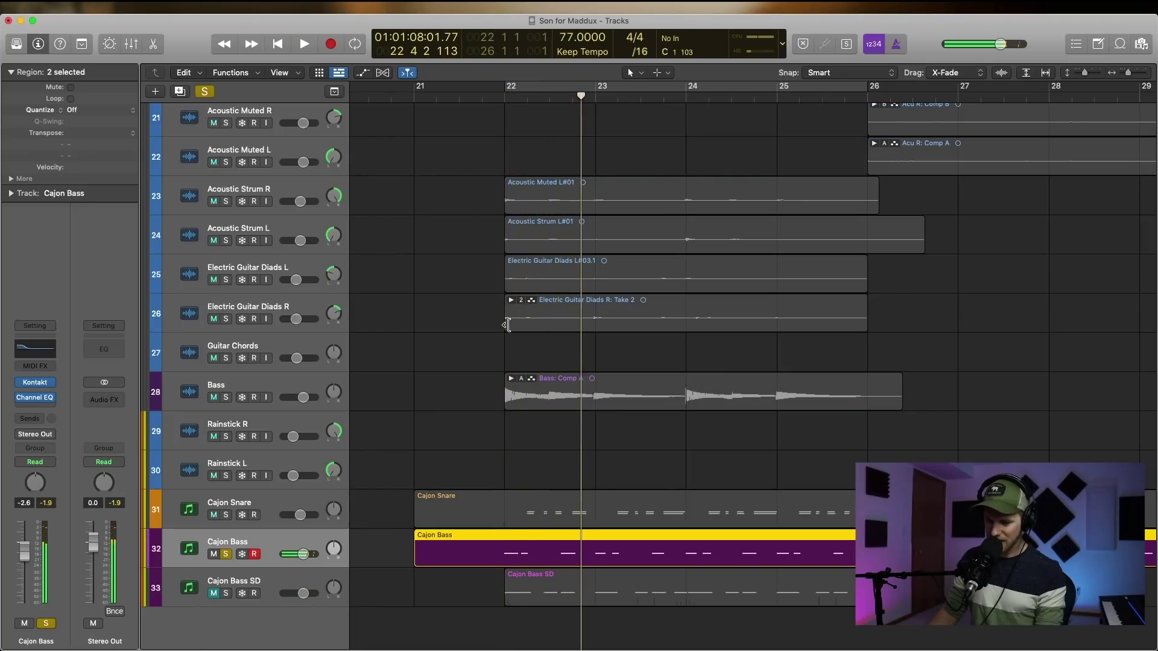
{"action": "key", "text": "space"}
{"action": "key", "text": "s"}
Duplicate the Cajon Bass track and name the copy Cajon SideChain
{"action": "key", "text": "super+d"}
{"action": "key", "text": "Return"}
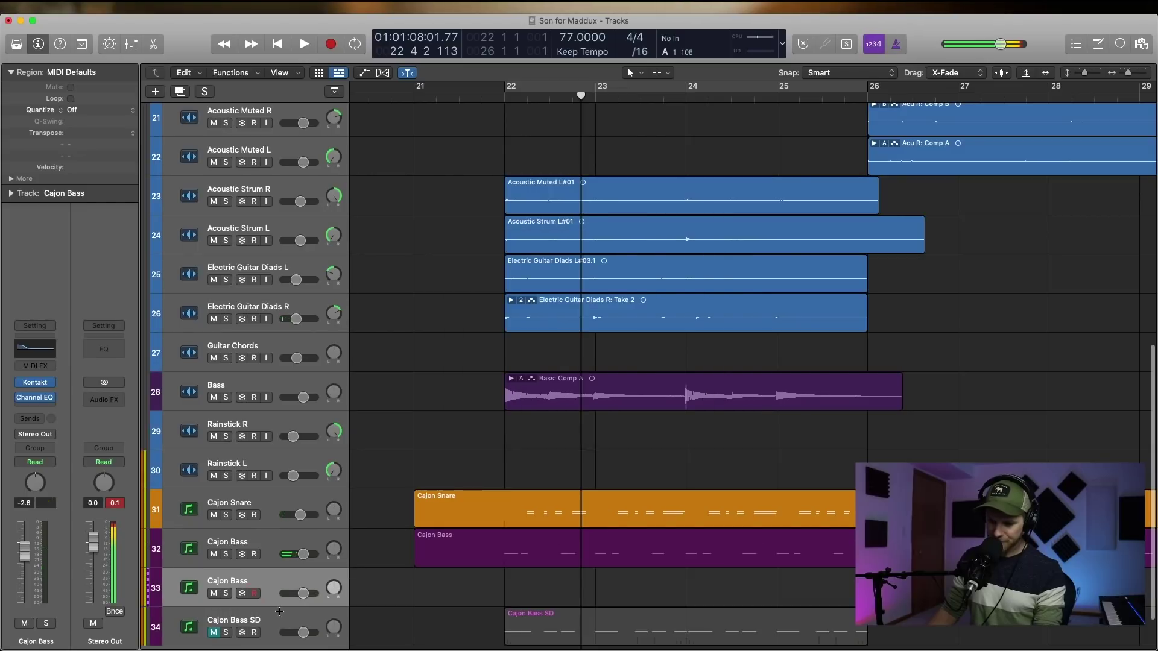
{"action": "double_click", "coordinate": [264, 580]}
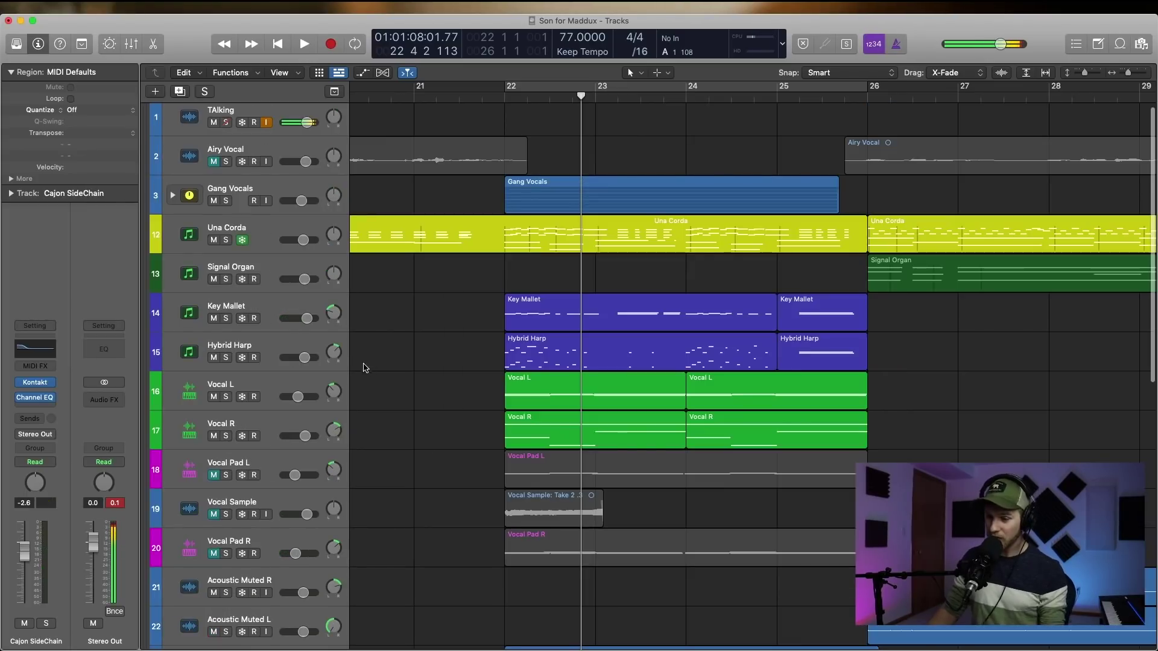
Set the side-chain source of the Vocal L Compressor to Cajon SideChain (Inst 12)
{"action": "scroll", "coordinate": [426, 330], "scroll_direction": "down", "scroll_amount": 3}
{"action": "left_click", "coordinate": [286, 310]}
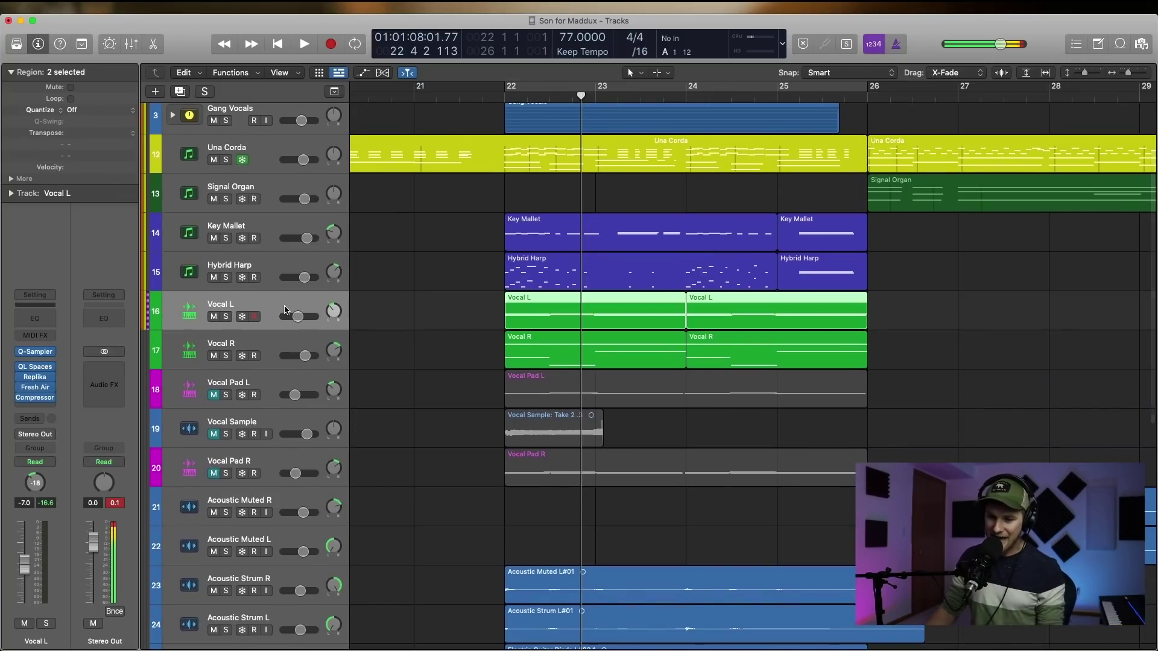
{"action": "left_click", "coordinate": [37, 404]}
{"action": "left_click", "coordinate": [29, 403]}
{"action": "left_click", "coordinate": [33, 398]}
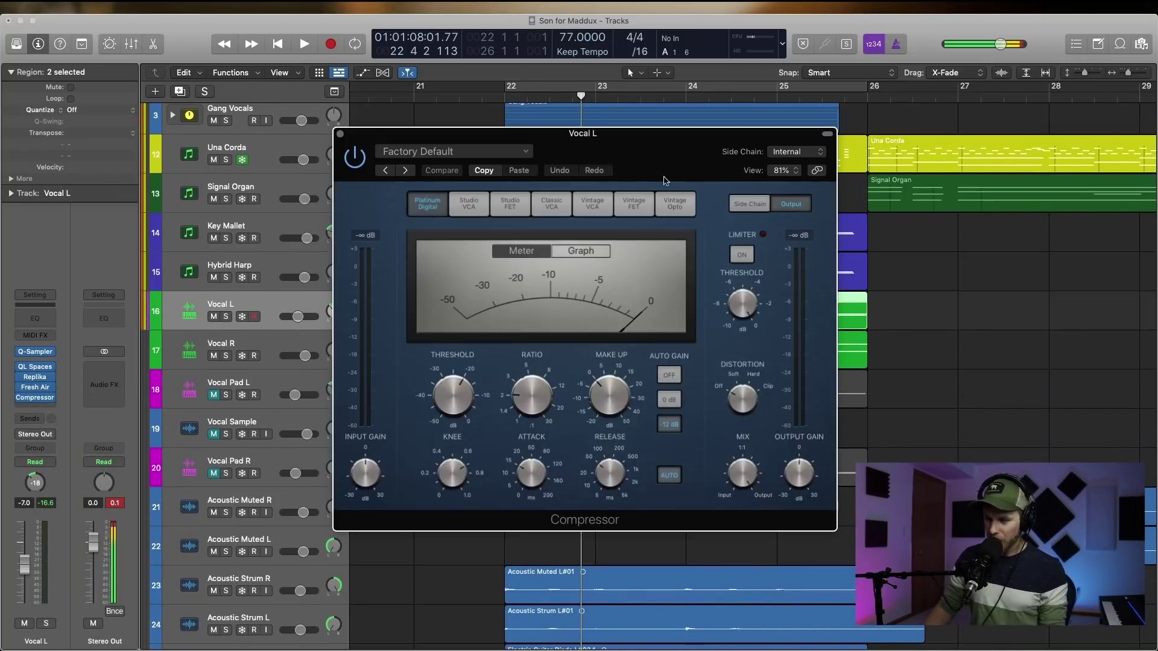
{"action": "left_click", "coordinate": [802, 155]}
{"action": "mouse_move", "coordinate": [799, 191]}
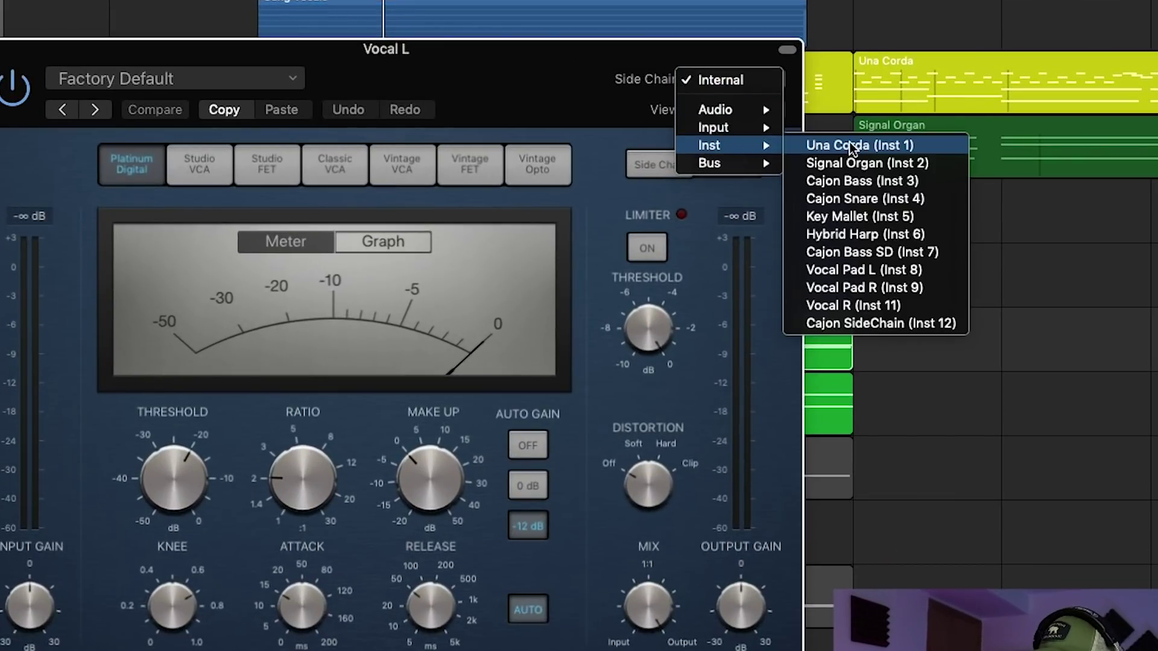
{"action": "left_click", "coordinate": [856, 326]}
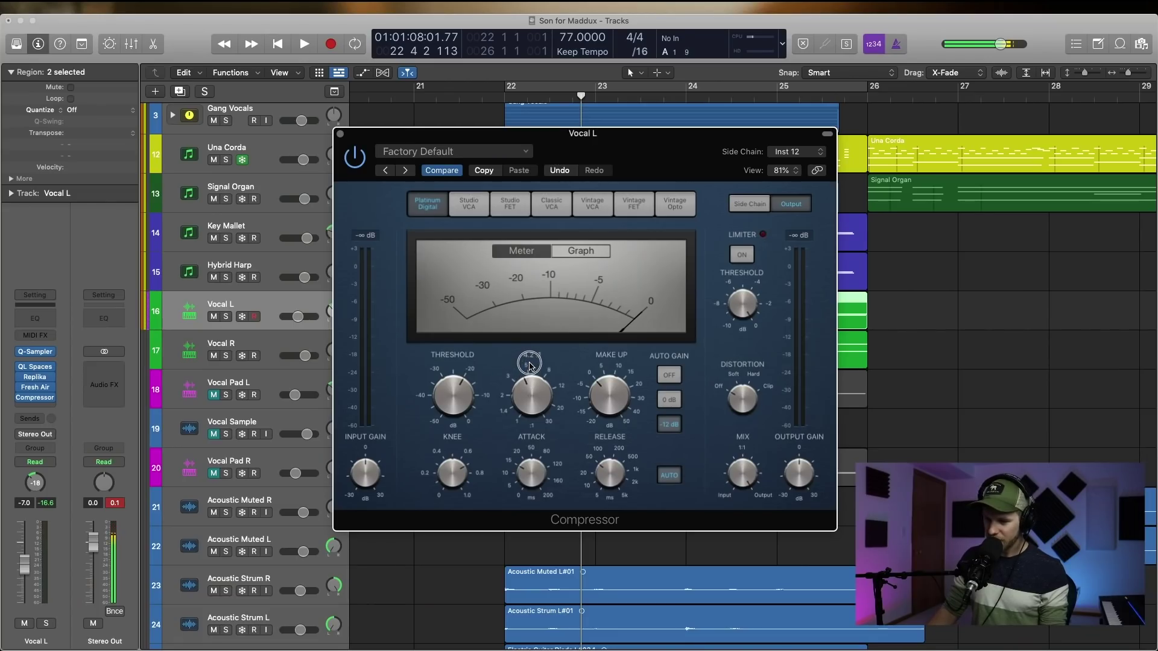
Close the Compressor and move the Cajon SideChain track up the track list to directly below Vocal R
{"action": "left_click", "coordinate": [341, 138]}
{"action": "scroll", "coordinate": [406, 217], "scroll_direction": "down", "scroll_amount": 10}
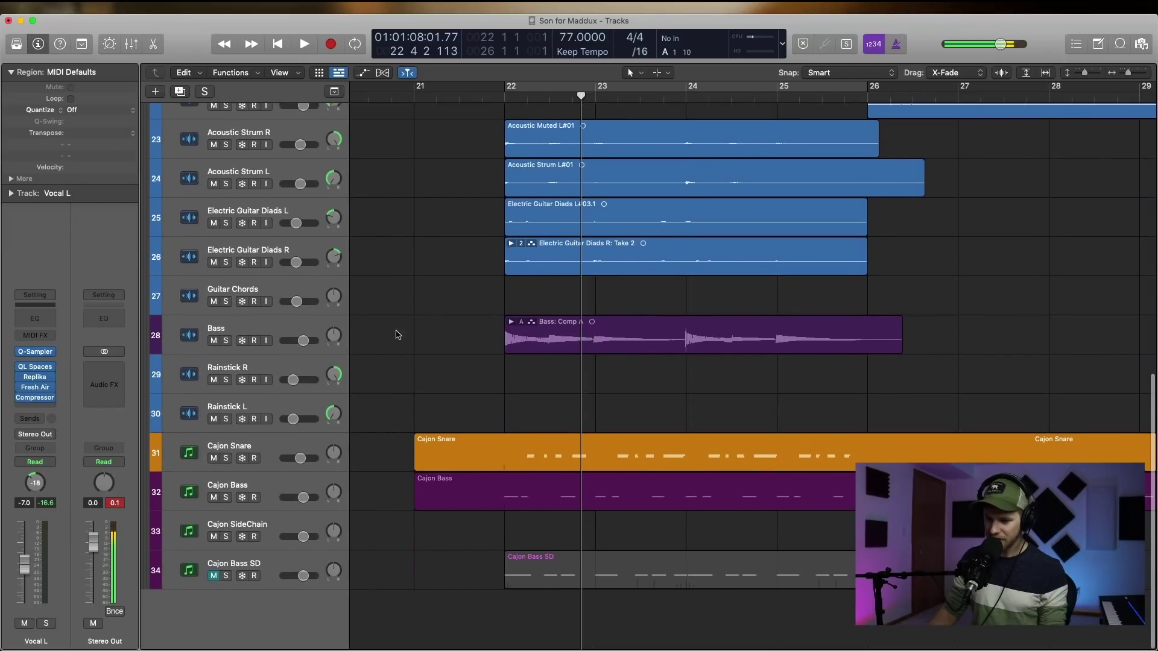
{"action": "left_click_drag", "start_coordinate": [274, 524], "coordinate": [336, 318]}
{"action": "scroll", "coordinate": [336, 318], "scroll_direction": "up", "scroll_amount": 1}
{"action": "left_click_drag", "start_coordinate": [313, 373], "coordinate": [298, 177]}
{"action": "scroll", "coordinate": [425, 236], "scroll_direction": "up", "scroll_amount": 2}
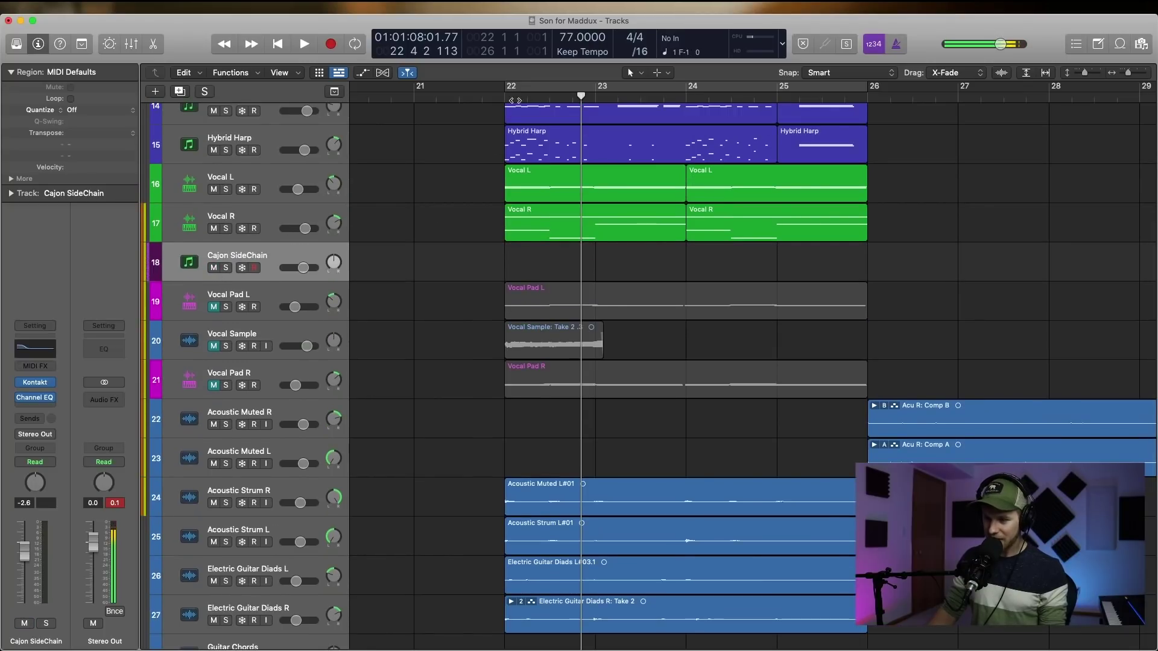
Solo Vocal L and Cajon SideChain and record a kick pattern on Cajon SideChain from bar 22 to bar 26
{"action": "left_click", "coordinate": [509, 100]}
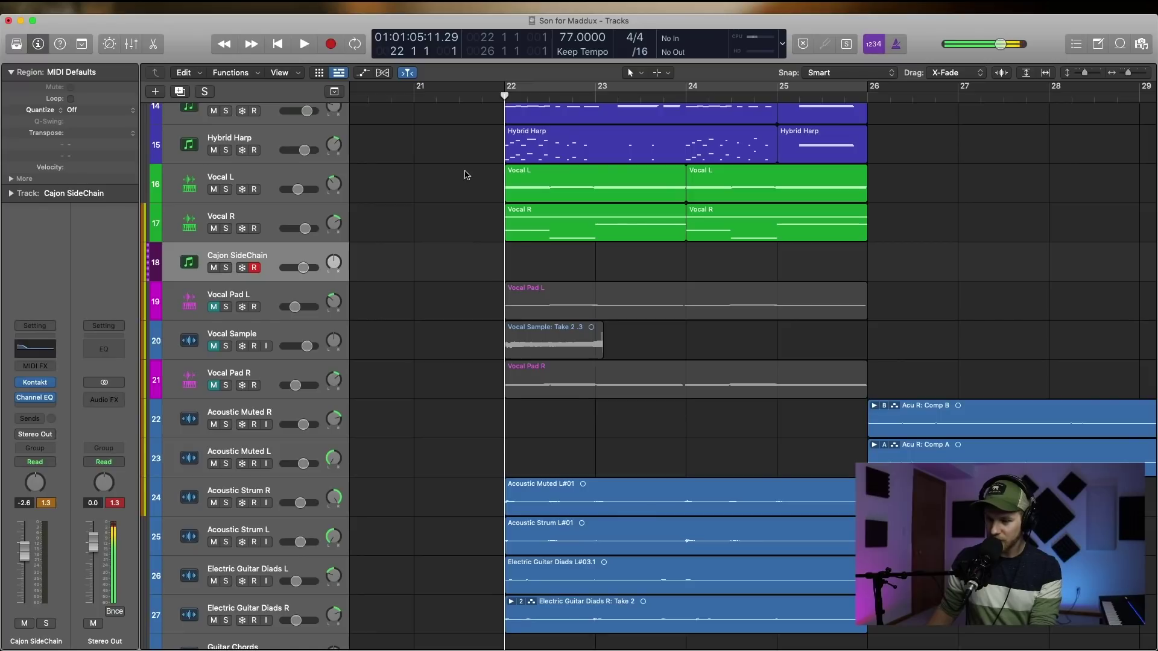
{"action": "left_click", "coordinate": [275, 182]}
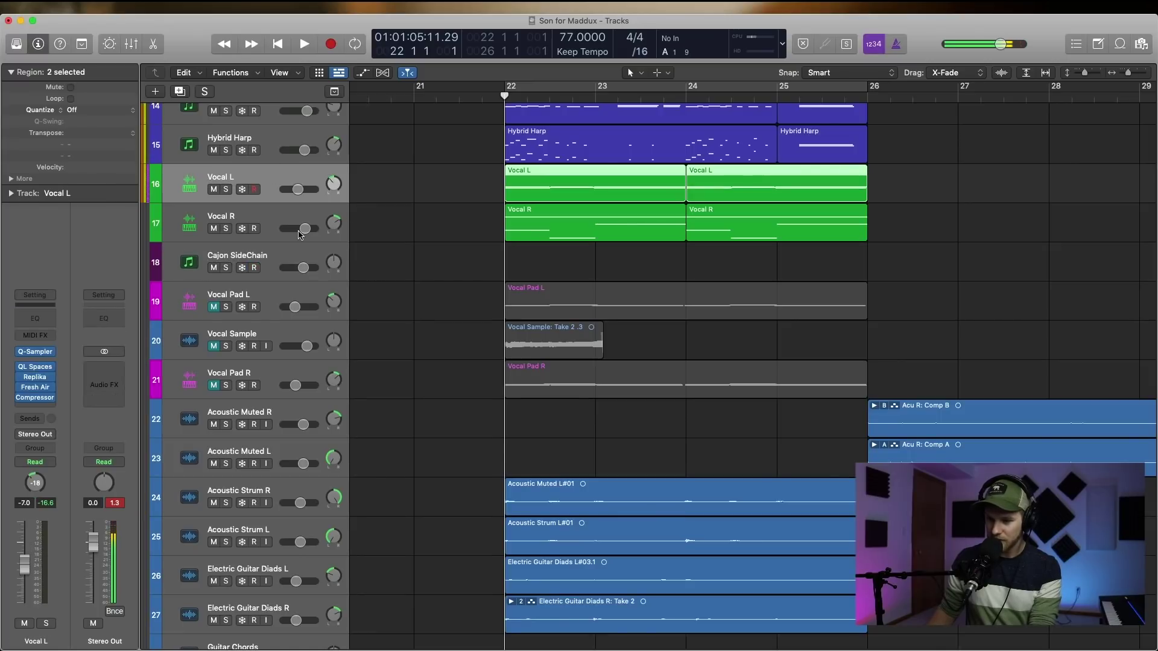
{"action": "key", "text": "s"}
{"action": "left_click", "coordinate": [266, 251]}
{"action": "key", "text": "s"}
{"action": "key", "text": "r"}
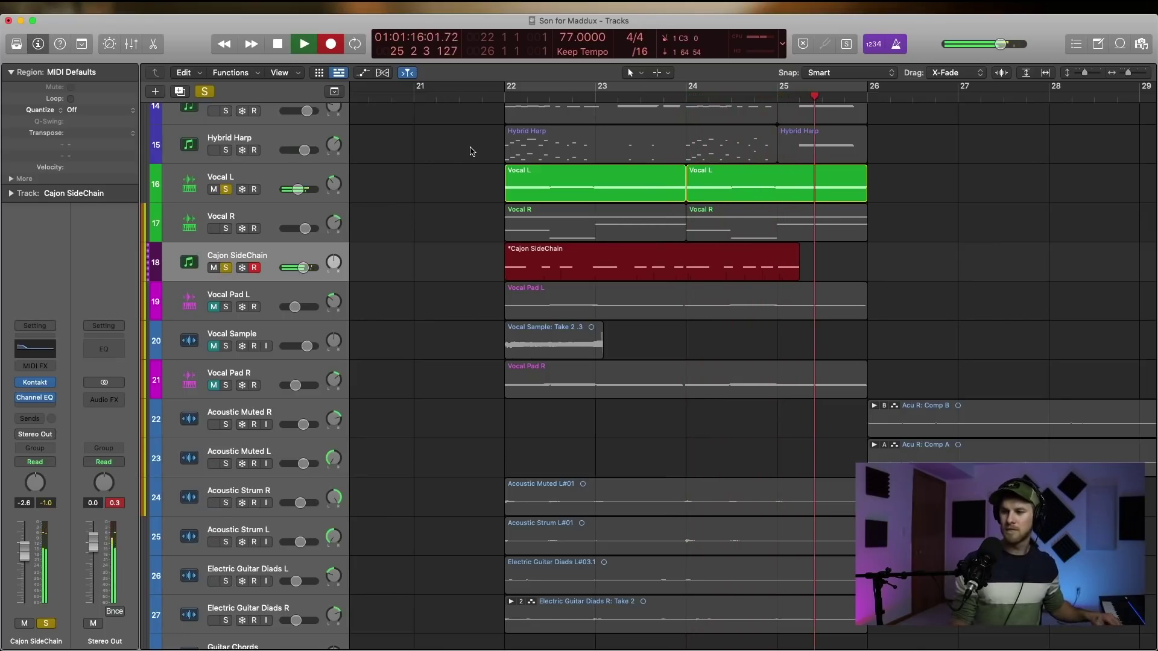
{"action": "key", "text": "space"}
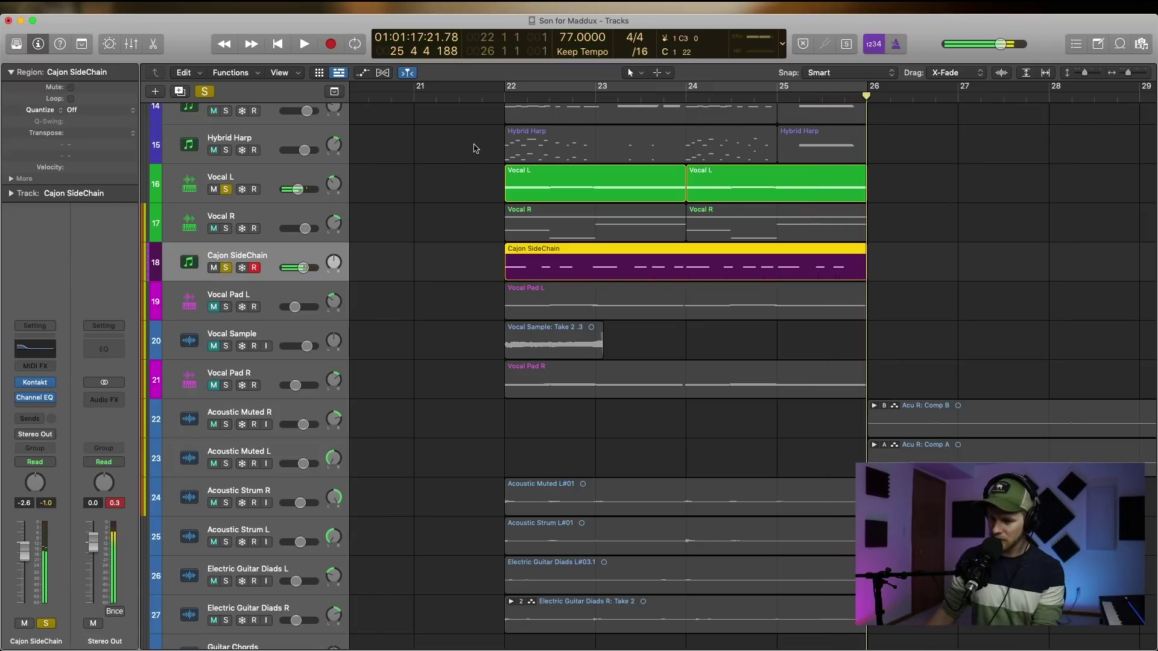
Quantize all notes of the recorded Cajon SideChain region to 1/16 notes and close the editor
{"action": "double_click", "coordinate": [550, 269]}
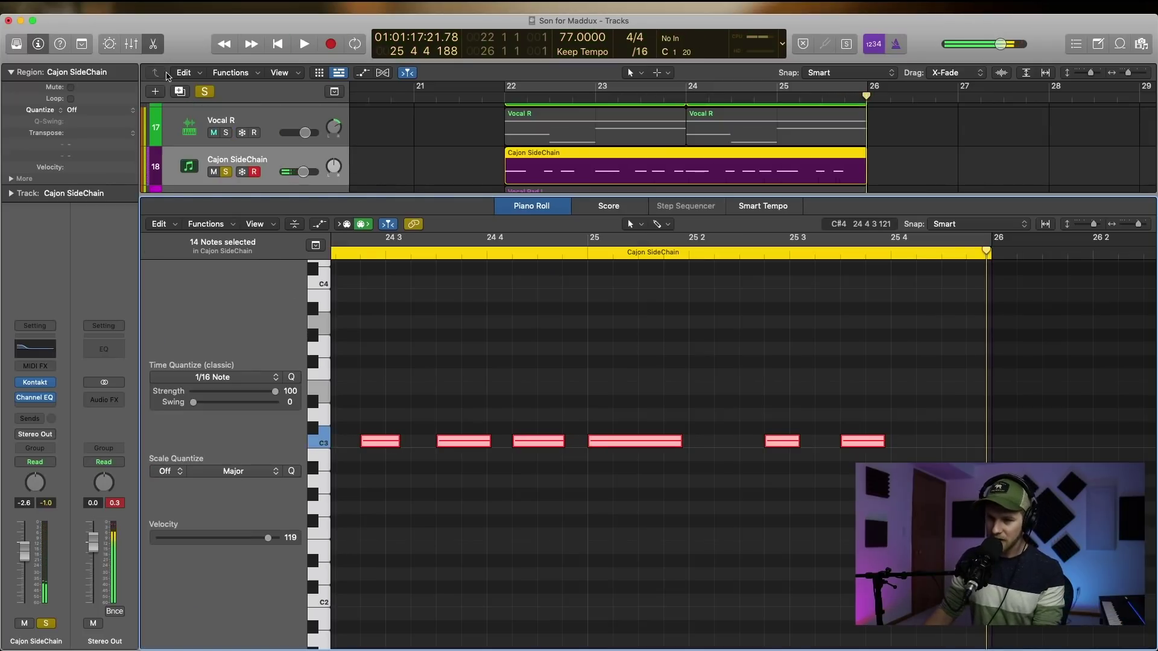
{"action": "left_click", "coordinate": [153, 43]}
{"action": "left_click", "coordinate": [370, 187]}
{"action": "scroll", "coordinate": [327, 375], "scroll_direction": "up", "scroll_amount": 5}
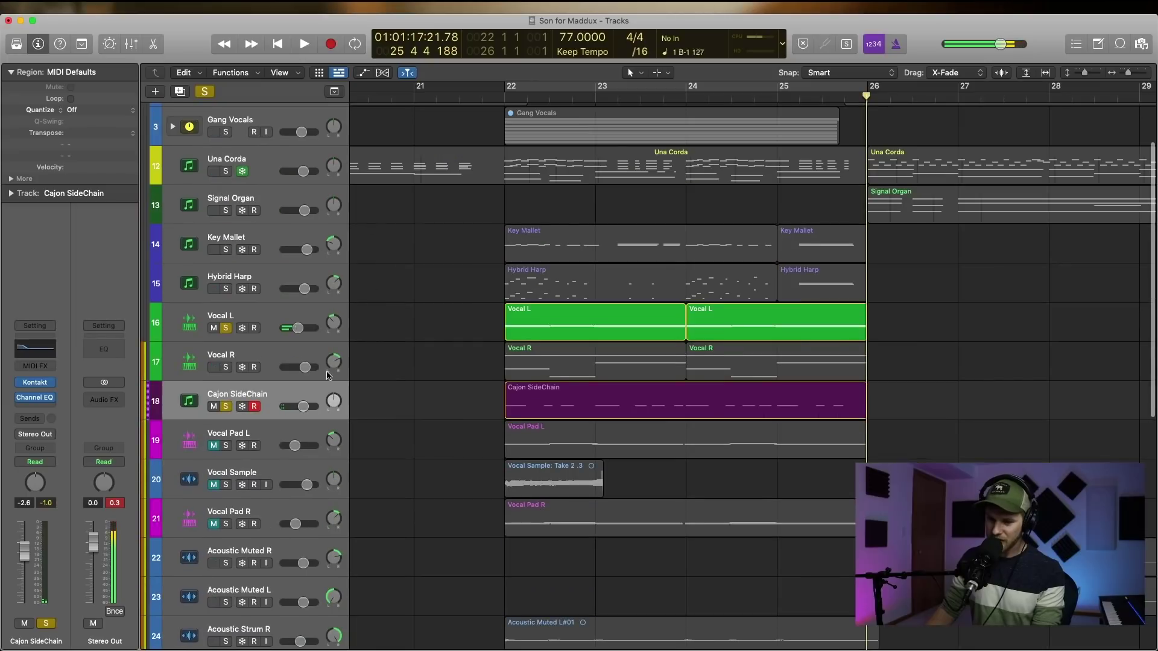
Turn off solo on Cajon SideChain, mute it, and audition the soloed Vocal L from bar 22
{"action": "left_click", "coordinate": [226, 407]}
{"action": "left_click", "coordinate": [215, 408]}
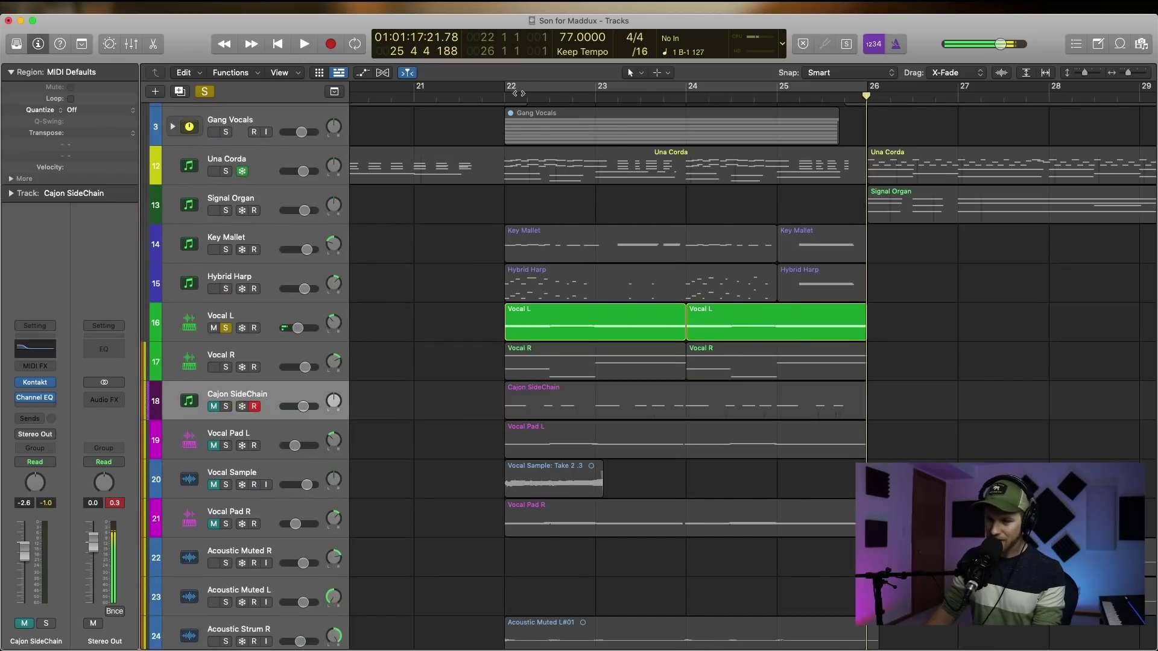
{"action": "left_click", "coordinate": [517, 90]}
{"action": "key", "text": "space"}
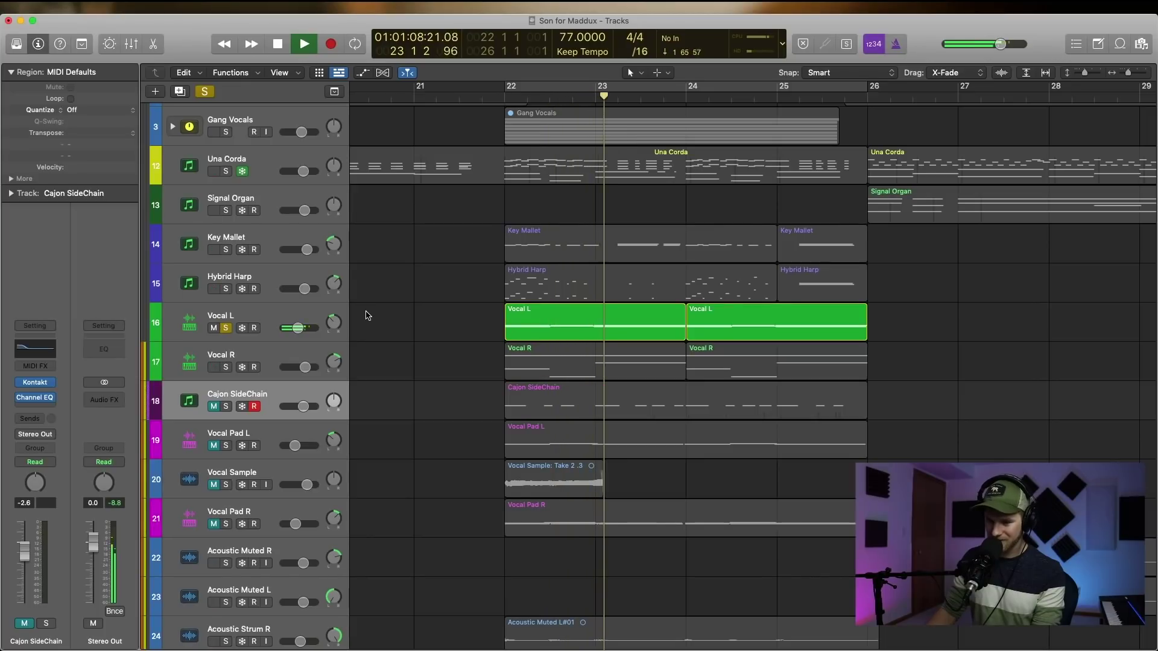
{"action": "key", "text": "space"}
Open the Vocal L Compressor and watch its gain-reduction meter during playback from bar 22
{"action": "left_click", "coordinate": [237, 315]}
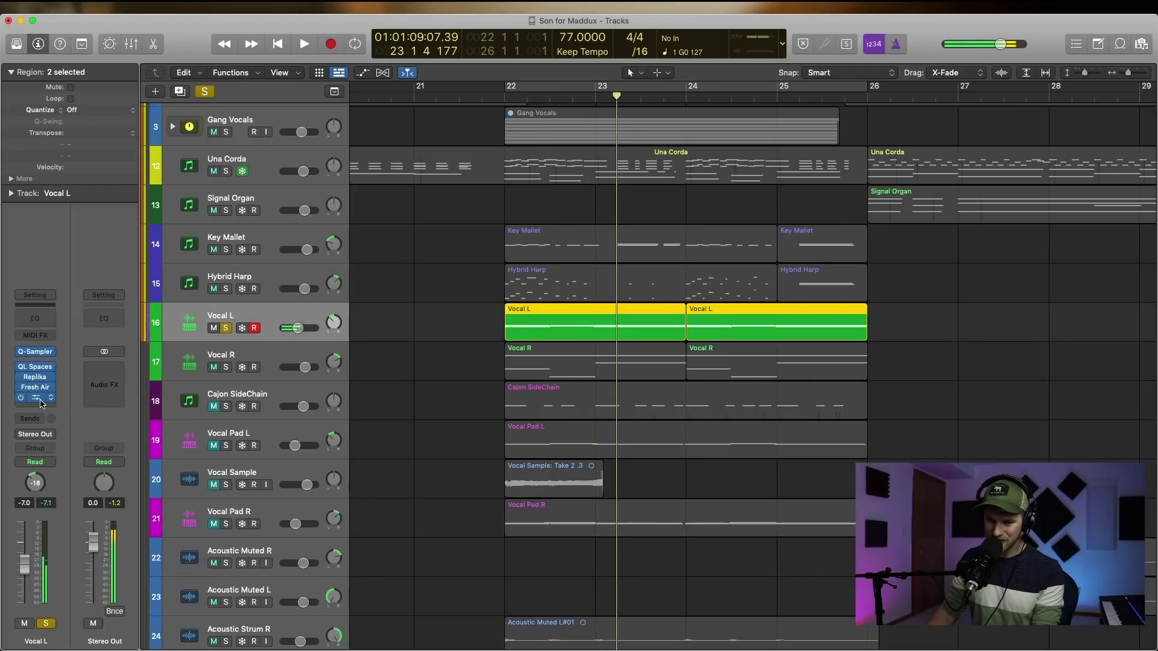
{"action": "left_click", "coordinate": [42, 400]}
{"action": "left_click_drag", "start_coordinate": [620, 161], "coordinate": [554, 215]}
{"action": "left_click", "coordinate": [505, 103]}
{"action": "key", "text": "space"}
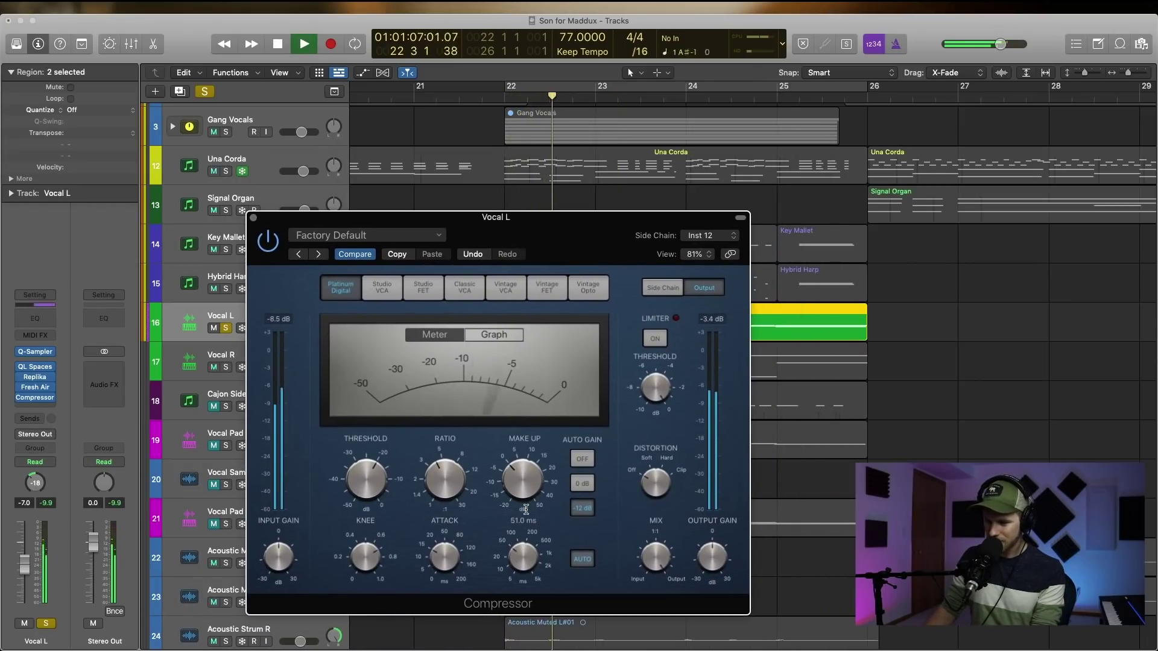
{"action": "left_click", "coordinate": [508, 103]}
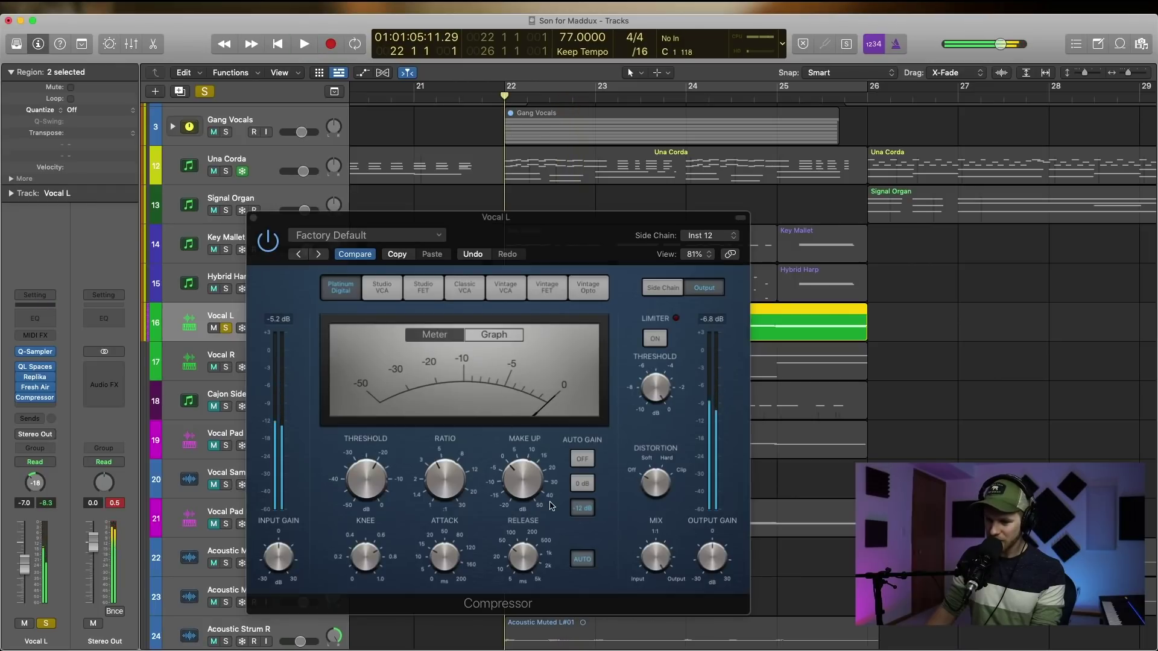
Check the Compressor's release and attack controls while replaying Vocal L from bar 22, and close the plug-in
{"action": "left_click_drag", "start_coordinate": [527, 567], "coordinate": [527, 558]}
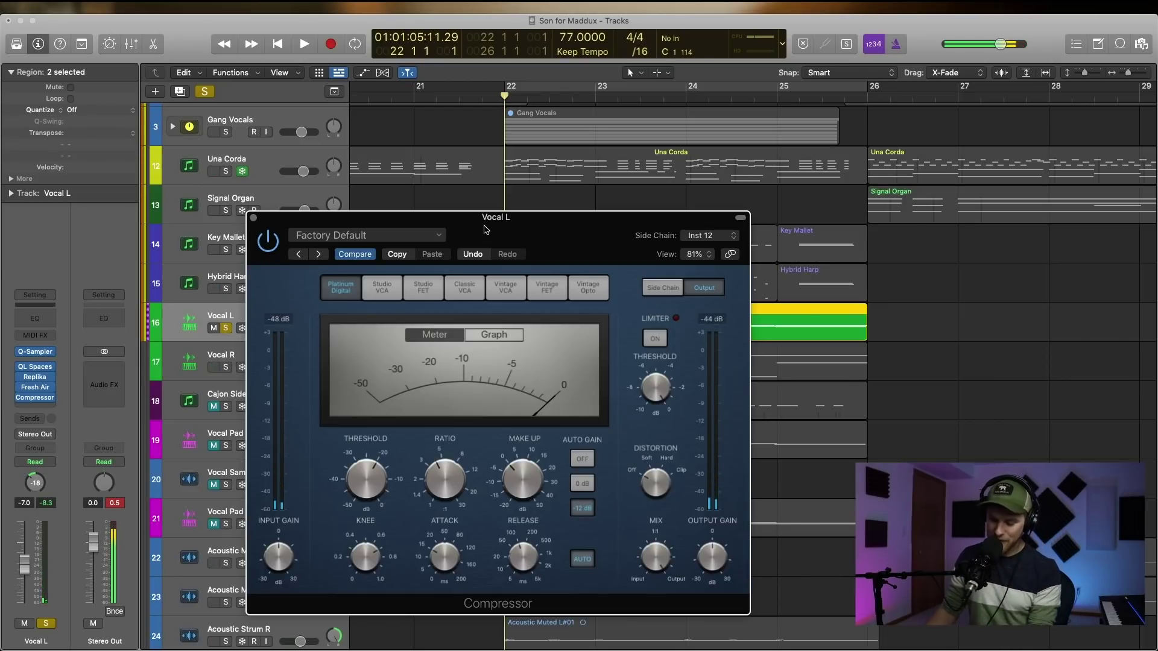
{"action": "key", "text": "space"}
{"action": "mouse_move", "coordinate": [518, 452]}
{"action": "mouse_move", "coordinate": [450, 558]}
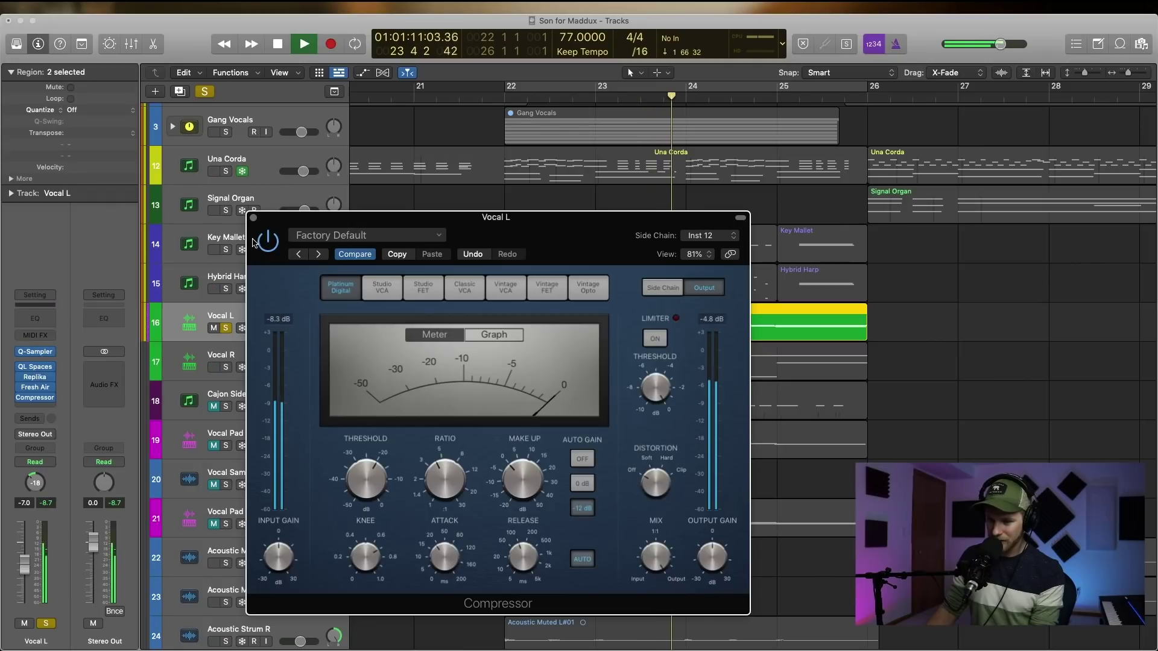
{"action": "key", "text": "space"}
{"action": "left_click", "coordinate": [254, 218]}
Copy the Compressor with its side-chain setup from the Vocal L channel strip to Vocal R in the mixer
{"action": "left_click", "coordinate": [265, 320]}
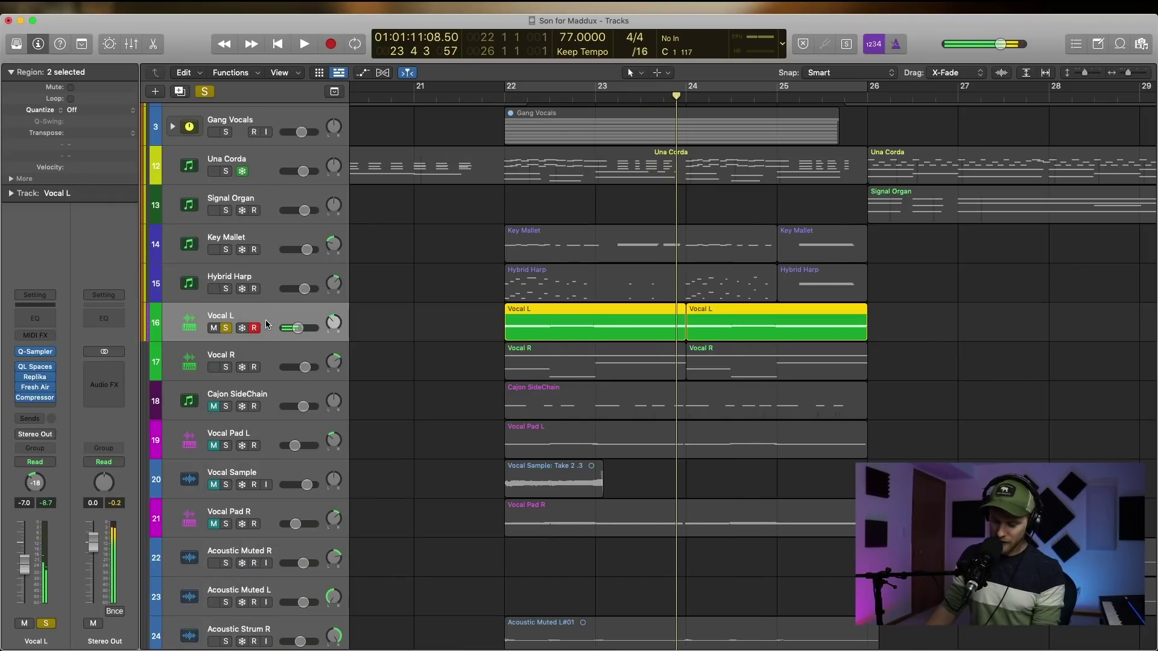
{"action": "key", "text": "x"}
{"action": "left_click_drag", "start_coordinate": [494, 330], "coordinate": [533, 326]}
{"action": "key", "text": "x"}
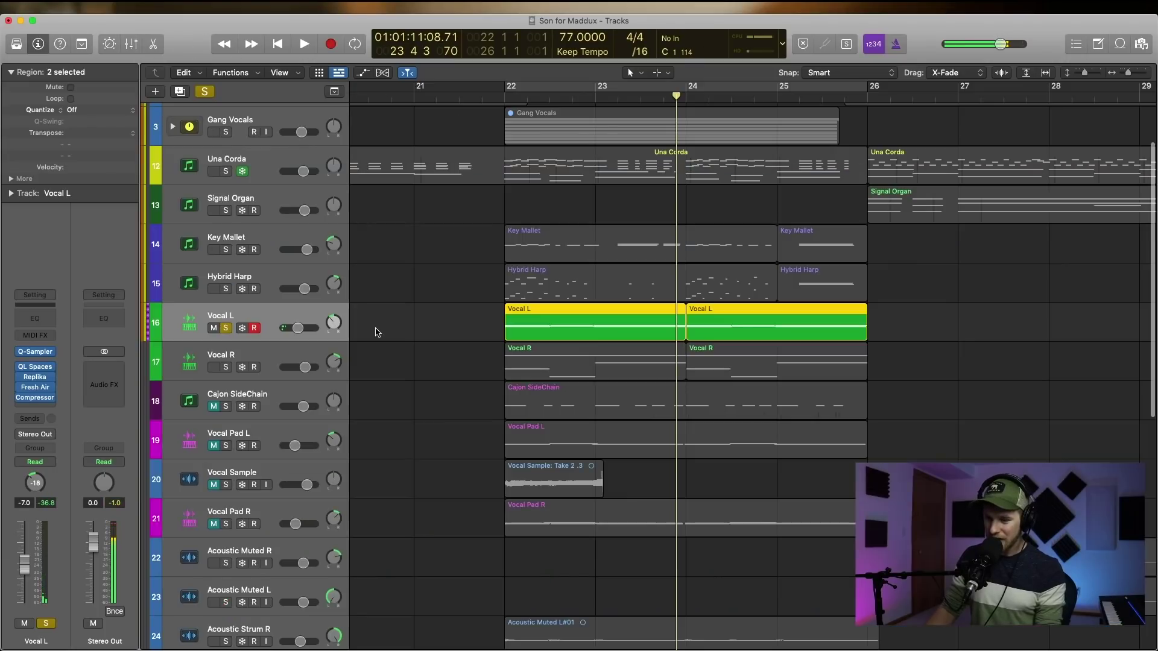
Solo Vocal R alongside Vocal L, play both from bar 22, and lower Vocal R's volume to -3.4 dB
{"action": "left_click", "coordinate": [262, 364], "text": "shift"}
{"action": "left_click", "coordinate": [226, 366]}
{"action": "left_click", "coordinate": [503, 100]}
{"action": "key", "text": "space"}
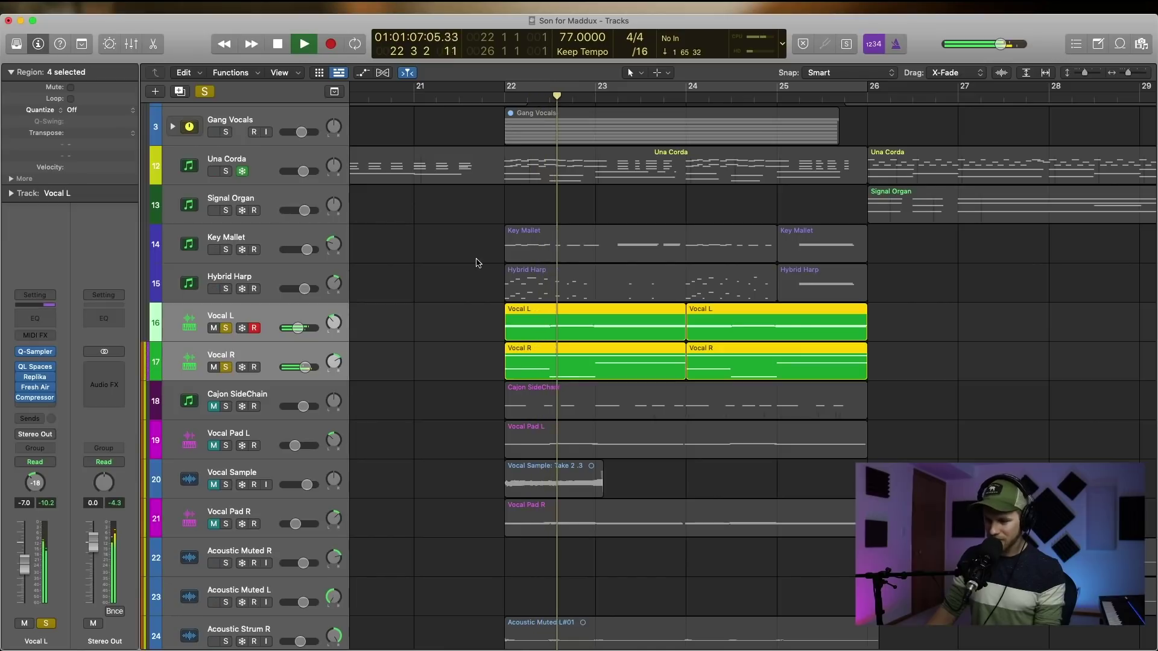
{"action": "left_click_drag", "start_coordinate": [305, 367], "coordinate": [302, 368]}
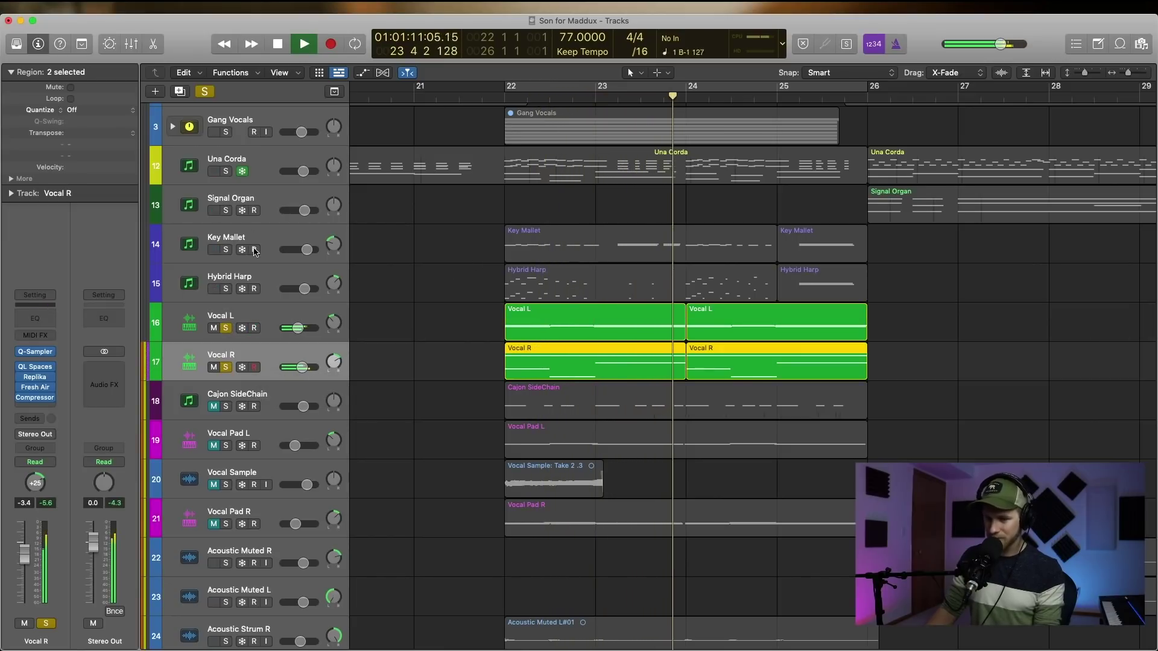
{"action": "left_click", "coordinate": [425, 298]}
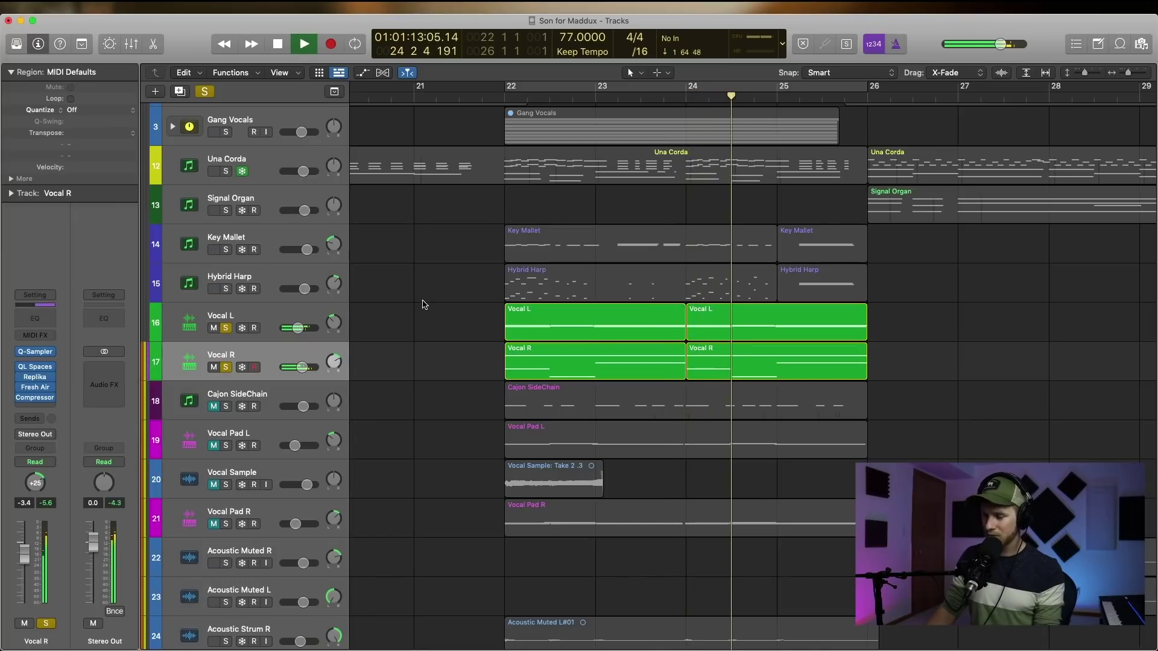
{"action": "key", "text": "space"}
Clear all solos, play the full mix from bar 22, and lower Vocal L and Vocal R together, with Vocal R at -5.8 dB
{"action": "left_click", "coordinate": [205, 91]}
{"action": "left_click", "coordinate": [501, 105]}
{"action": "key", "text": "space"}
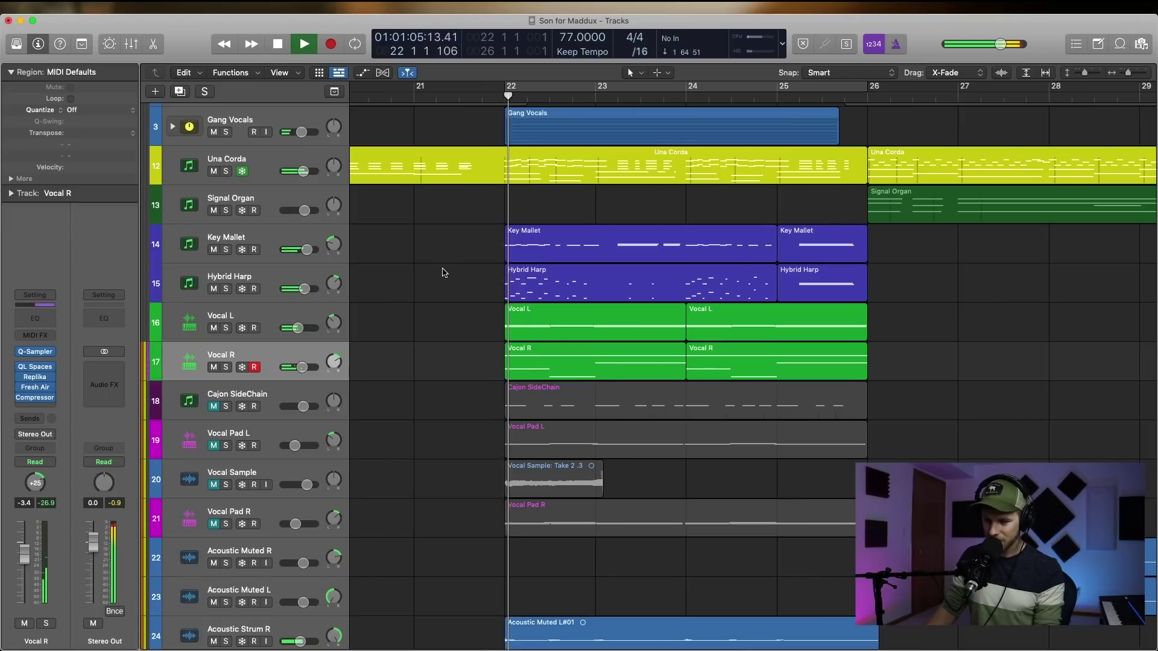
{"action": "left_click", "coordinate": [285, 320], "text": "shift"}
{"action": "left_click_drag", "start_coordinate": [298, 328], "coordinate": [294, 328]}
{"action": "left_click", "coordinate": [393, 323]}
{"action": "left_click", "coordinate": [394, 328]}
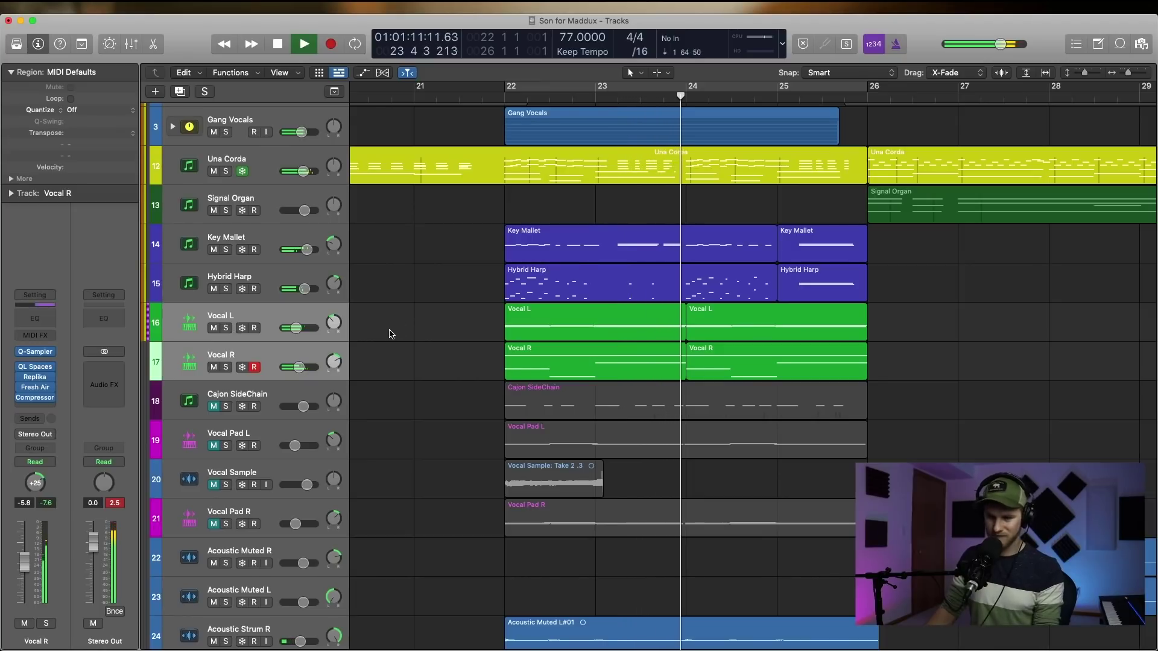